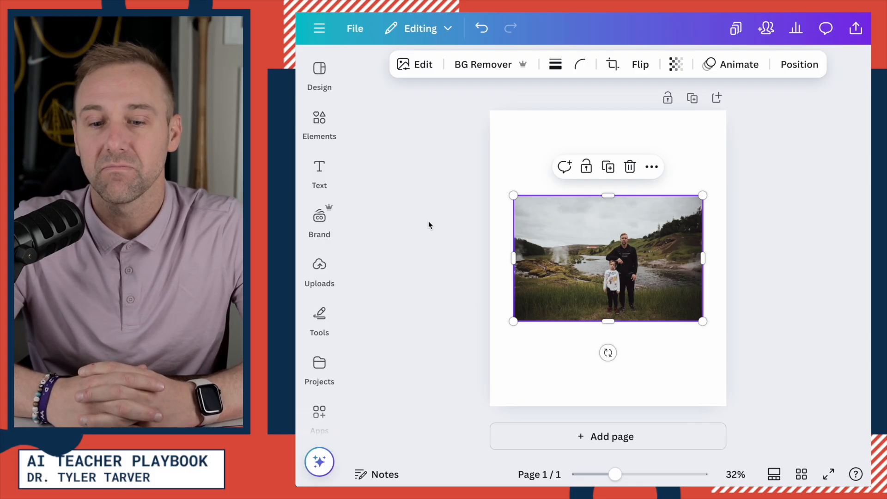
Resize the photo of the man and child to span the full page width and centre it vertically.
{"action": "mouse_move", "coordinate": [570, 261]}
{"action": "left_mouse_down"}
{"action": "mouse_move", "coordinate": [552, 261]}
{"action": "mouse_move", "coordinate": [572, 261]}
{"action": "left_mouse_up"}
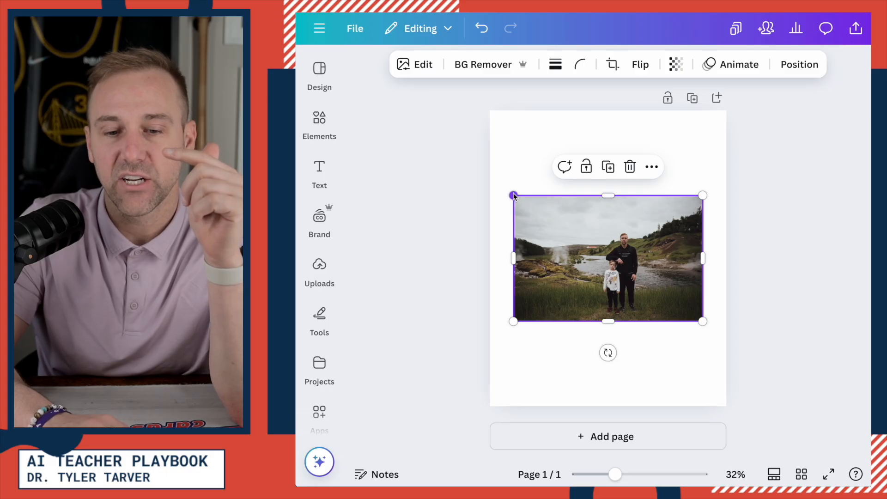
{"action": "left_click_drag", "start_coordinate": [513, 196], "coordinate": [446, 155]}
{"action": "left_click_drag", "start_coordinate": [641, 271], "coordinate": [665, 305]}
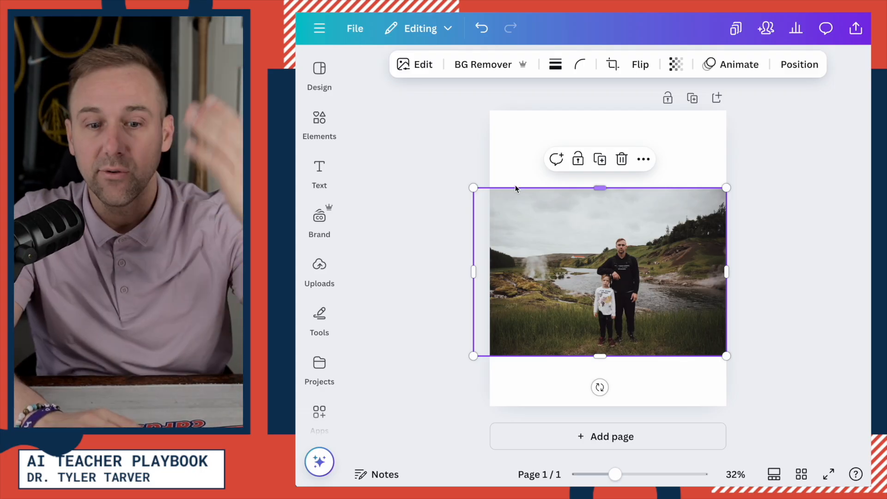
{"action": "left_click_drag", "start_coordinate": [475, 187], "coordinate": [432, 159]}
{"action": "left_click_drag", "start_coordinate": [608, 255], "coordinate": [610, 253]}
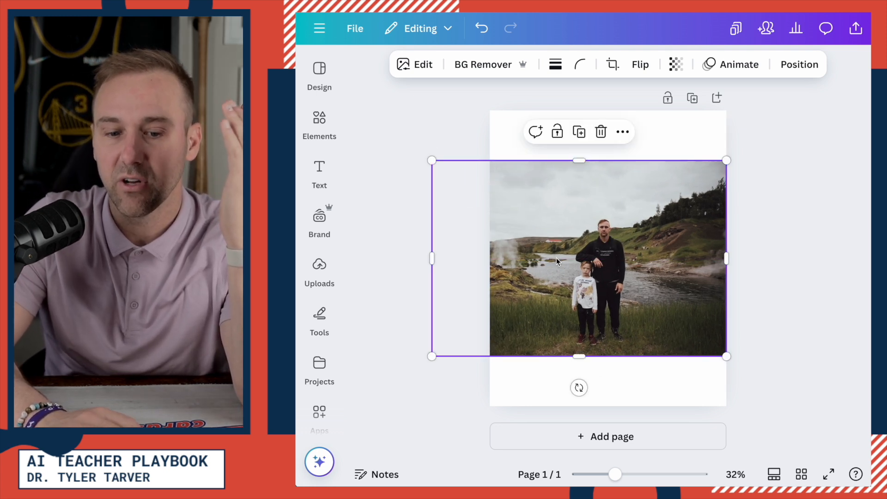
{"action": "left_click_drag", "start_coordinate": [439, 354], "coordinate": [507, 339]}
{"action": "left_click_drag", "start_coordinate": [574, 285], "coordinate": [574, 305]}
{"action": "mouse_move", "coordinate": [584, 242]}
{"action": "left_mouse_down"}
{"action": "mouse_move", "coordinate": [586, 158]}
{"action": "mouse_move", "coordinate": [588, 341]}
{"action": "mouse_move", "coordinate": [594, 214]}
{"action": "mouse_move", "coordinate": [574, 185]}
{"action": "mouse_move", "coordinate": [582, 243]}
{"action": "left_mouse_up"}
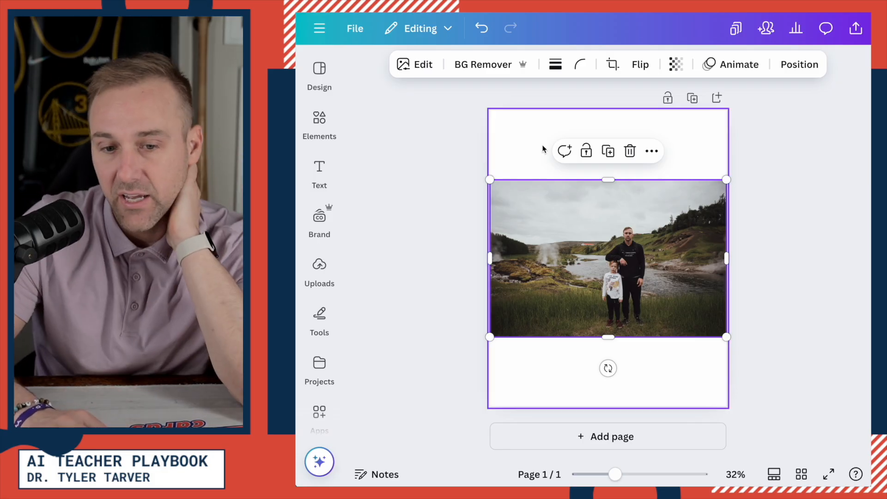
Generate Magic Expand versions of the photo using the Whole Page size.
{"action": "left_click", "coordinate": [420, 68]}
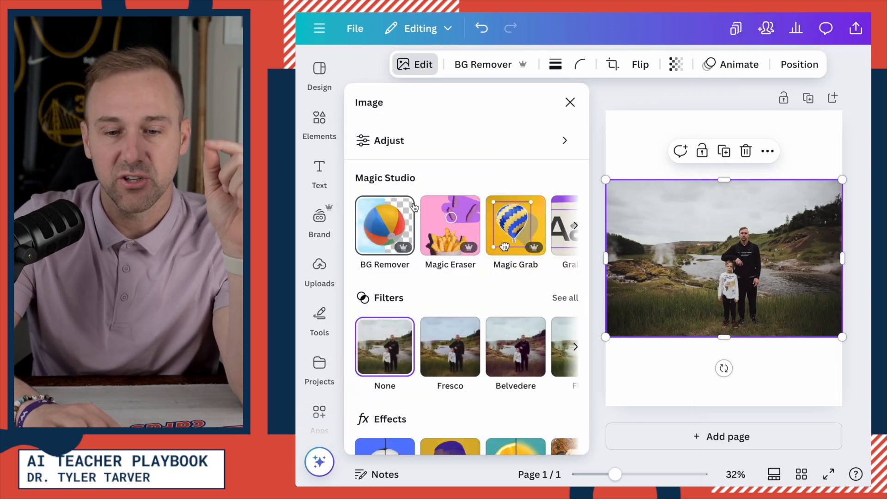
{"action": "scroll", "coordinate": [461, 215], "scroll_direction": "right", "scroll_amount": 5}
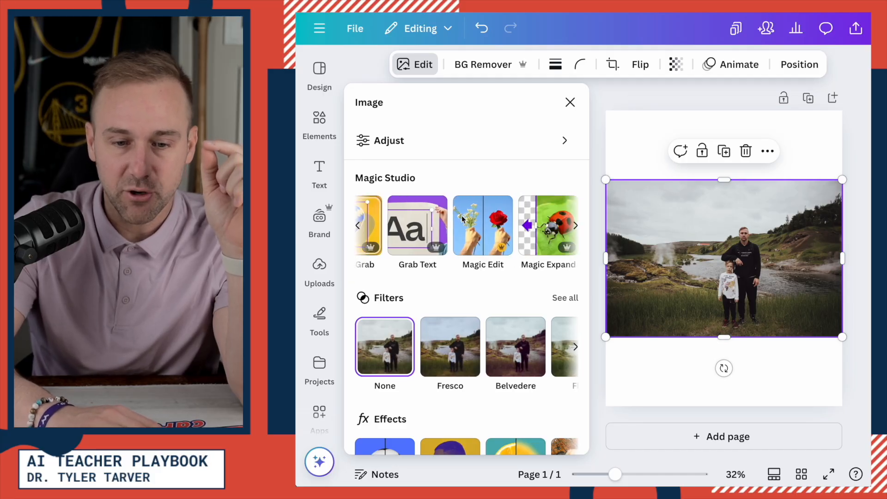
{"action": "scroll", "coordinate": [461, 217], "scroll_direction": "left", "scroll_amount": 4}
{"action": "scroll", "coordinate": [462, 217], "scroll_direction": "right", "scroll_amount": 4}
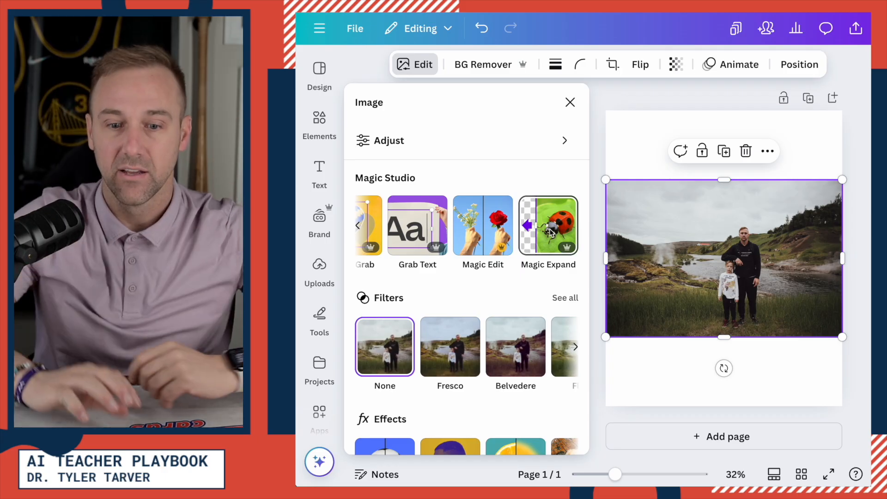
{"action": "left_click", "coordinate": [549, 232]}
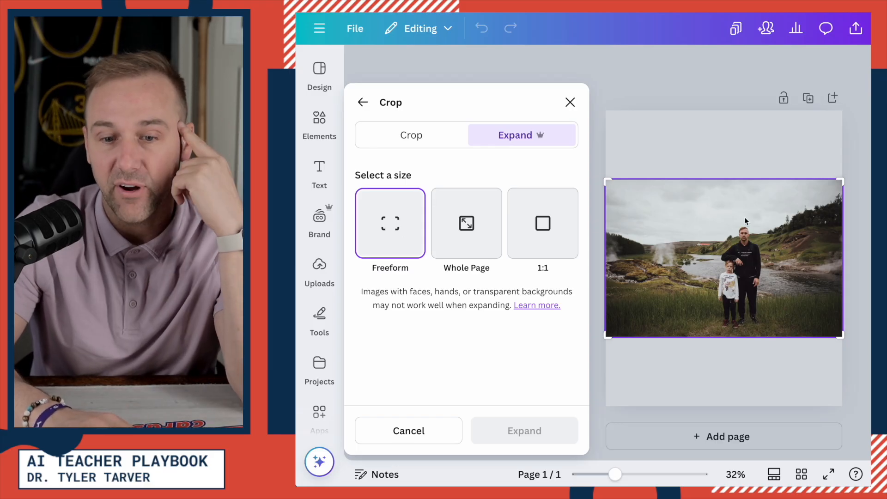
{"action": "left_click_drag", "start_coordinate": [608, 180], "coordinate": [656, 180]}
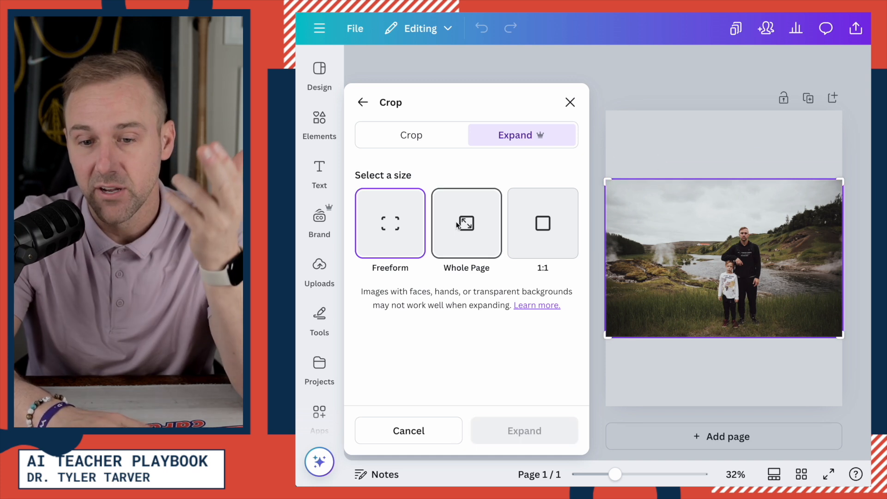
{"action": "left_click", "coordinate": [457, 225]}
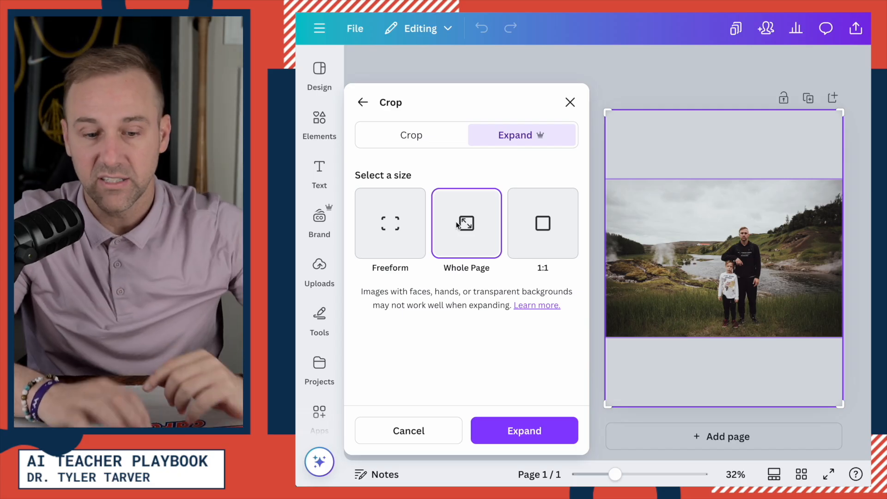
{"action": "left_click", "coordinate": [497, 437]}
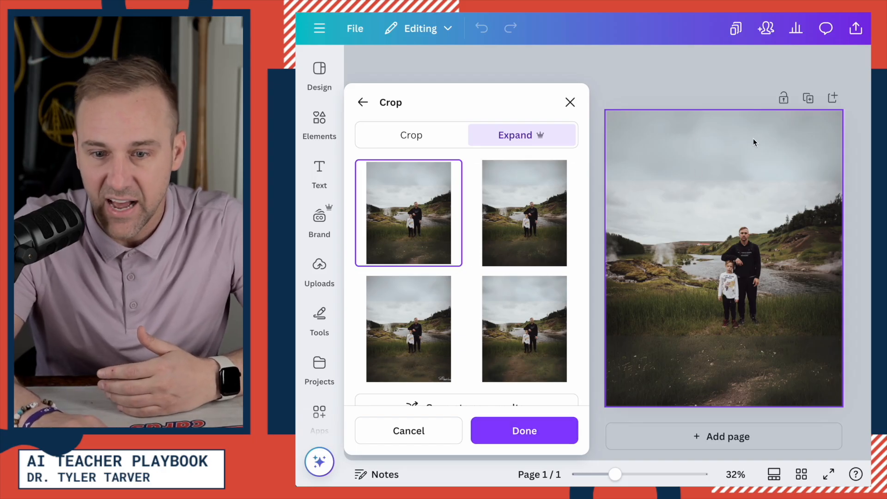
Compare the generated expansions of the photo, examining the added sky and ground areas for flaws.
{"action": "scroll", "coordinate": [621, 180], "scroll_direction": "up", "scroll_amount": 5}
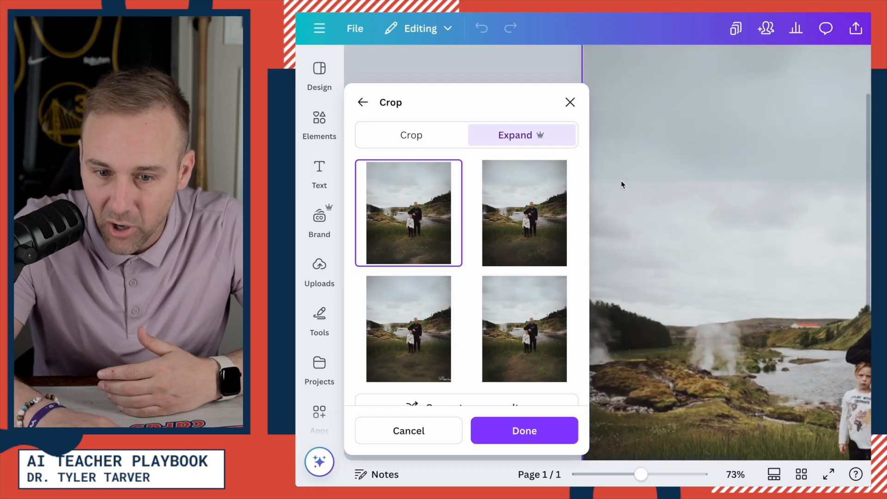
{"action": "scroll", "coordinate": [621, 180], "scroll_direction": "down", "scroll_amount": 5}
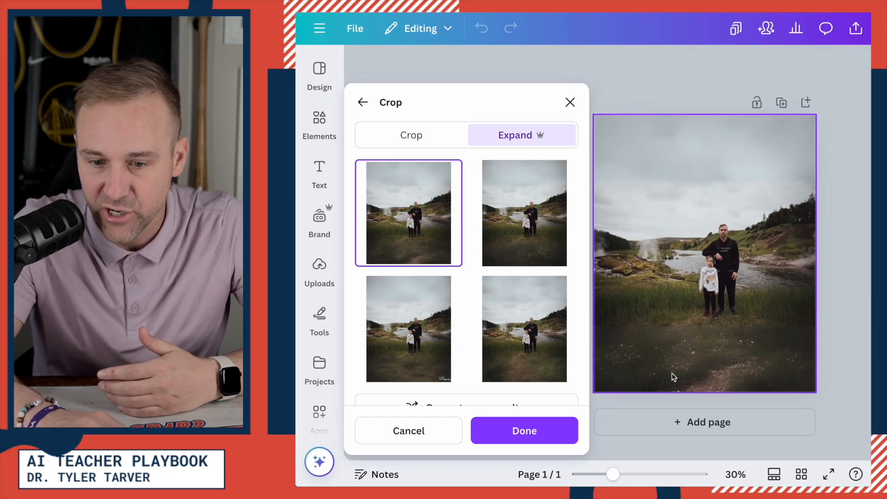
{"action": "left_click", "coordinate": [529, 215]}
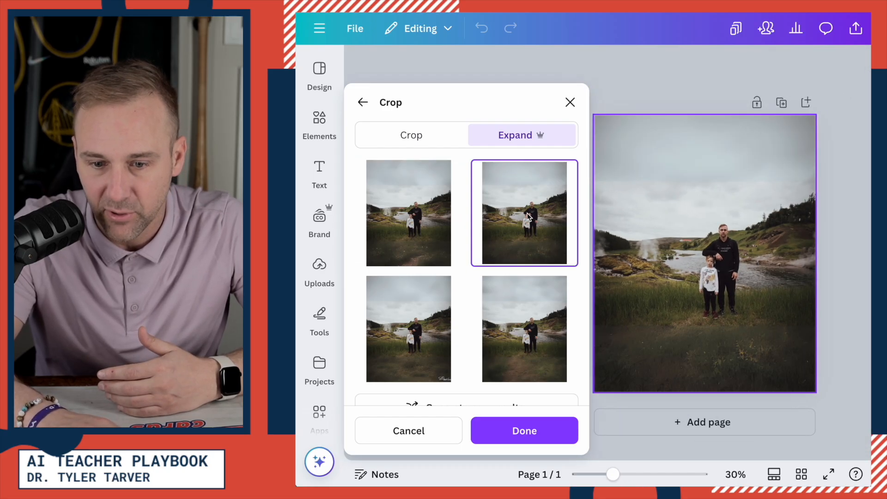
{"action": "left_click", "coordinate": [403, 333]}
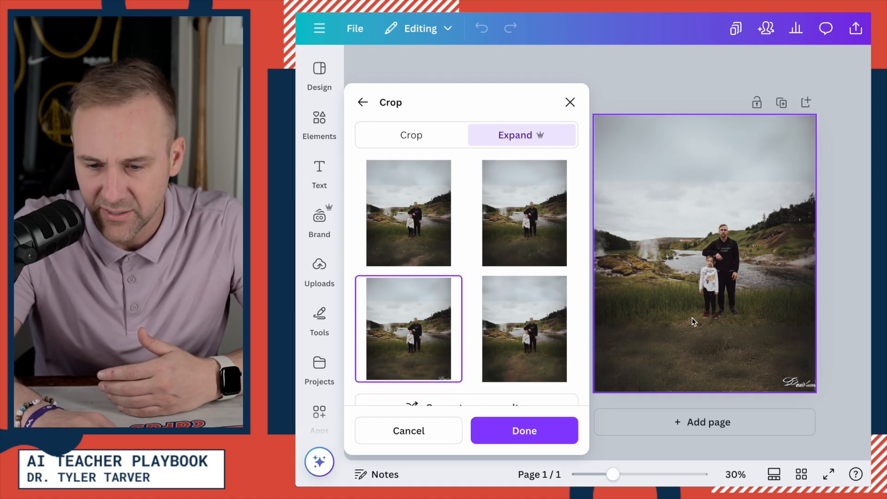
{"action": "scroll", "coordinate": [782, 377], "scroll_direction": "up", "scroll_amount": 5}
{"action": "scroll", "coordinate": [782, 376], "scroll_direction": "down", "scroll_amount": 5}
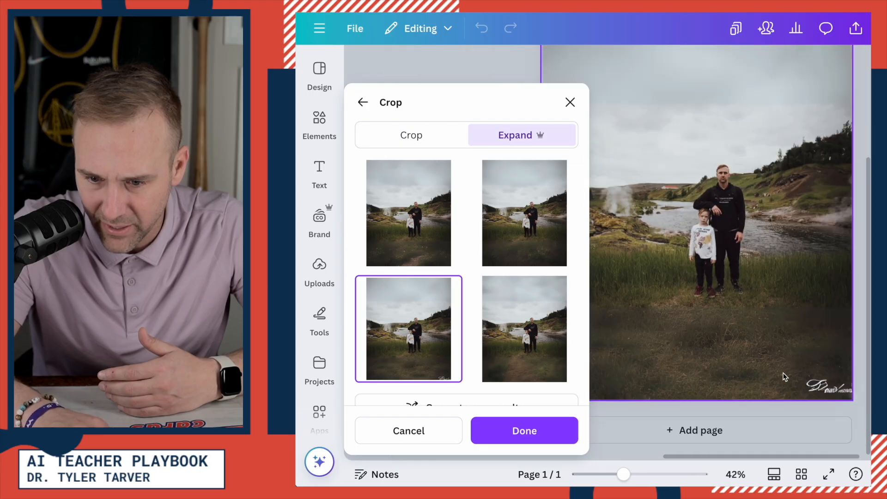
{"action": "left_click", "coordinate": [546, 351]}
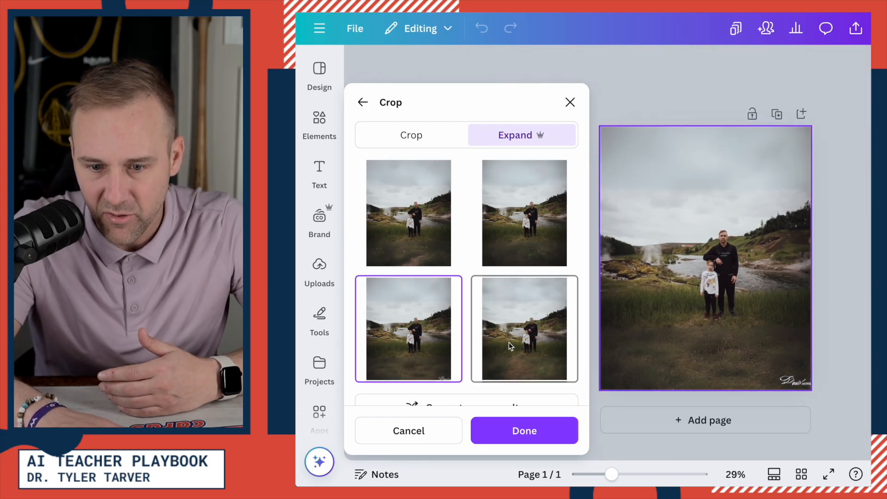
{"action": "left_click", "coordinate": [416, 321]}
{"action": "left_click", "coordinate": [458, 223]}
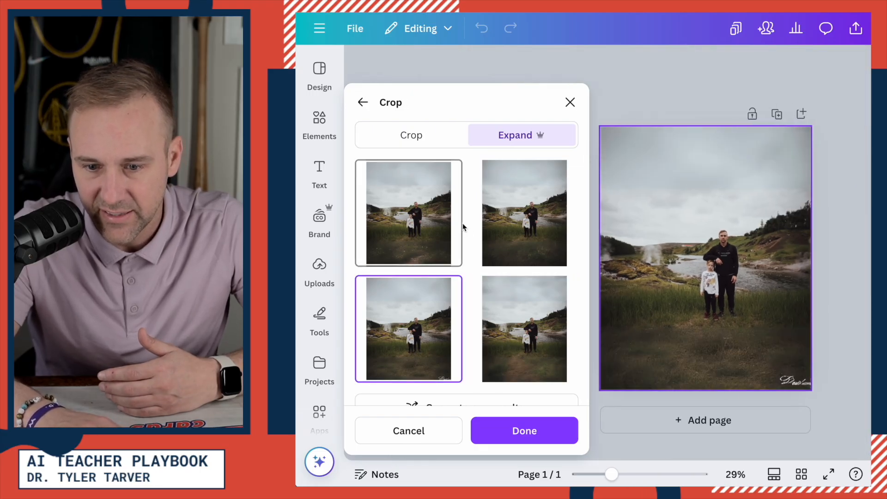
{"action": "left_click", "coordinate": [406, 307]}
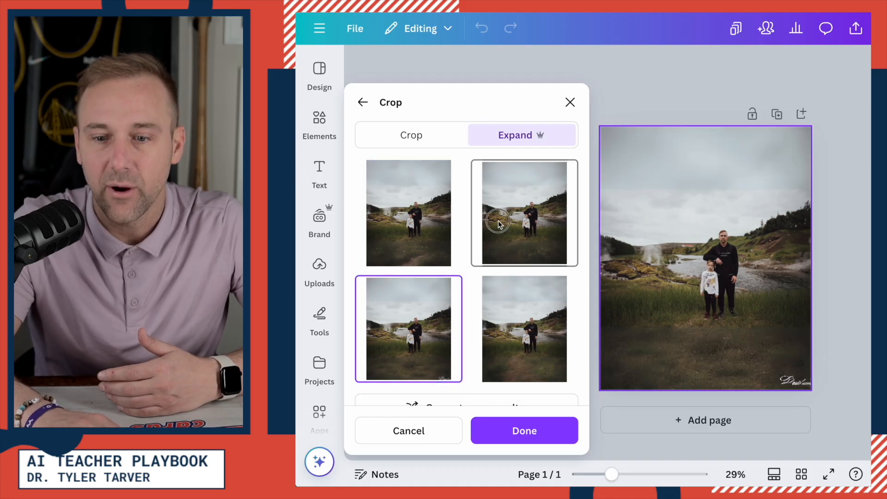
Apply the second expanded version to the portrait page and close the image editing options.
{"action": "left_click", "coordinate": [498, 220]}
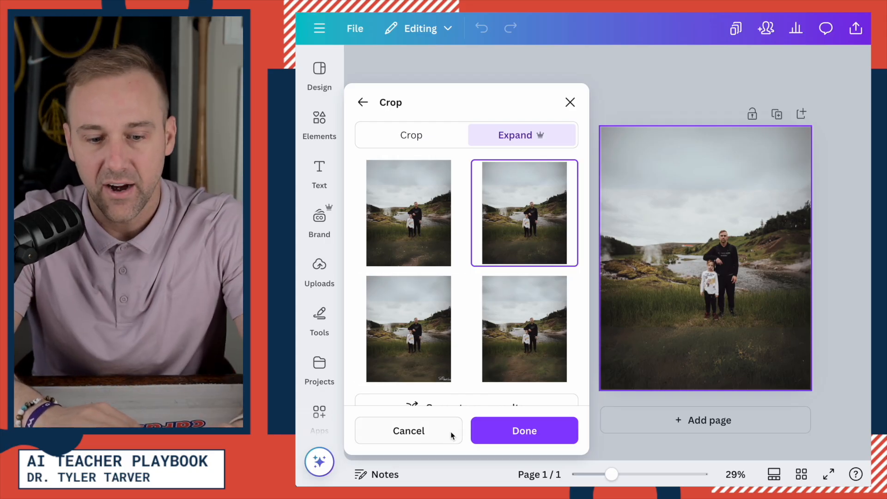
{"action": "left_click", "coordinate": [499, 432]}
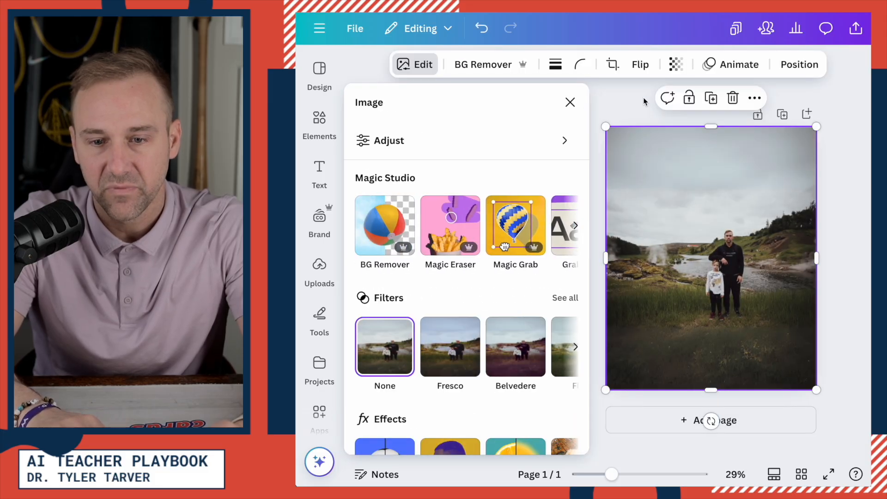
{"action": "key", "text": "Escape"}
{"action": "left_click", "coordinate": [431, 313]}
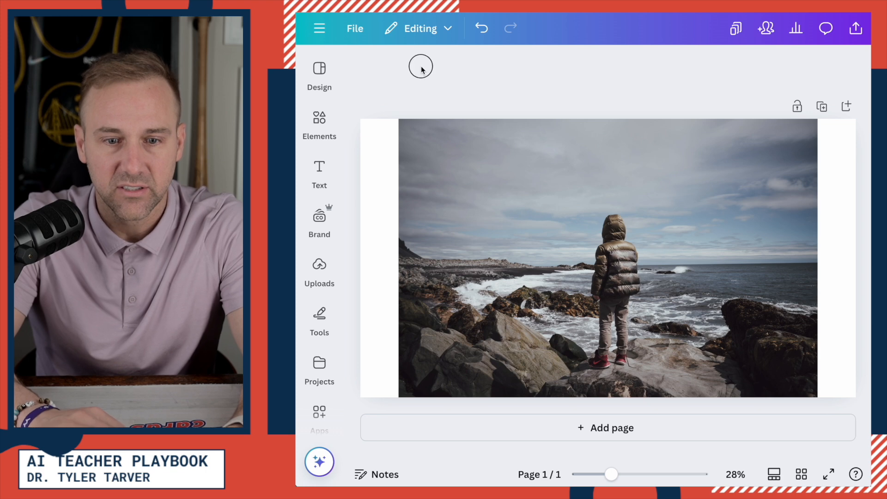
Generate Magic Expand versions of the coastal photo using the Whole Page size.
{"action": "left_click", "coordinate": [523, 249]}
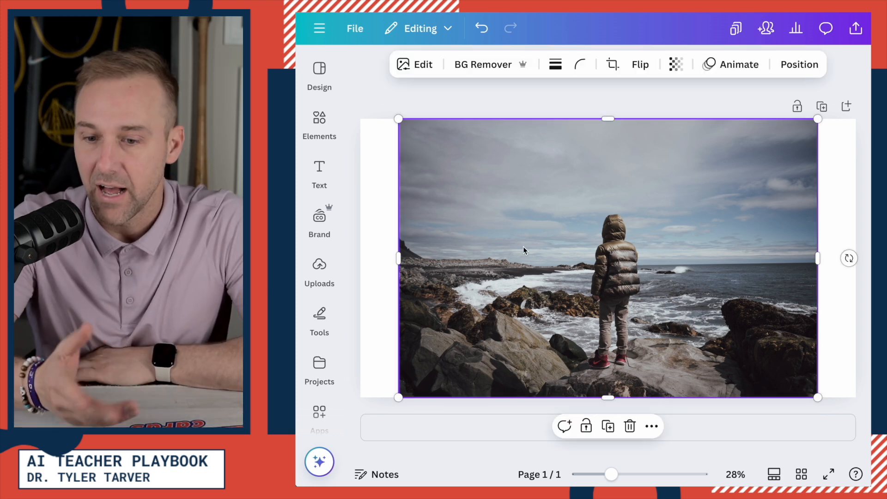
{"action": "left_click", "coordinate": [373, 233]}
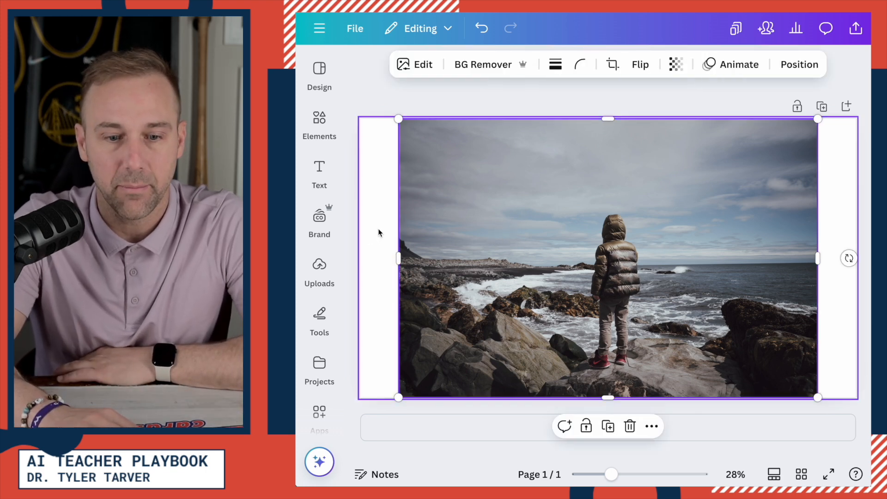
{"action": "left_click", "coordinate": [417, 65]}
{"action": "scroll", "coordinate": [504, 249], "scroll_direction": "right", "scroll_amount": 3}
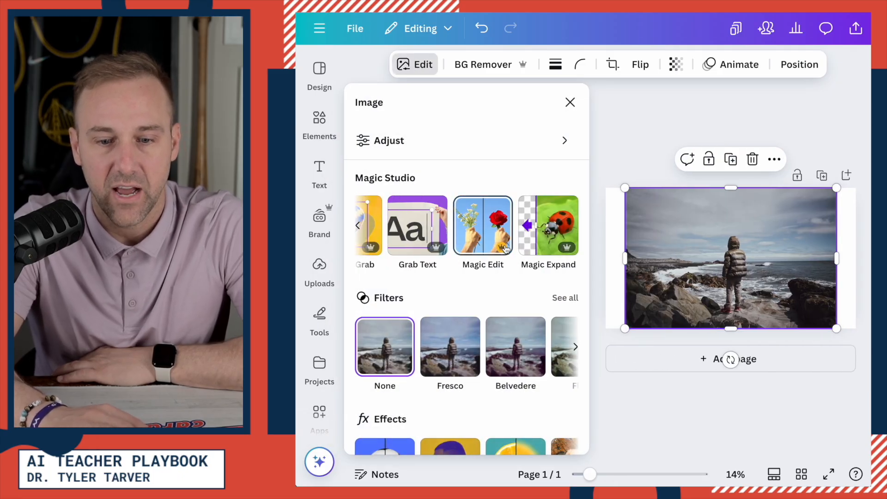
{"action": "left_click", "coordinate": [548, 225]}
{"action": "left_click", "coordinate": [457, 233]}
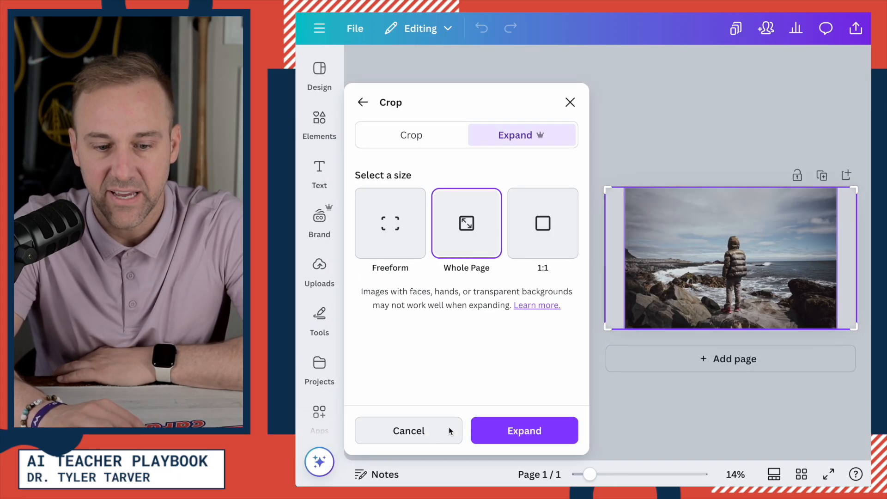
{"action": "left_click", "coordinate": [539, 428]}
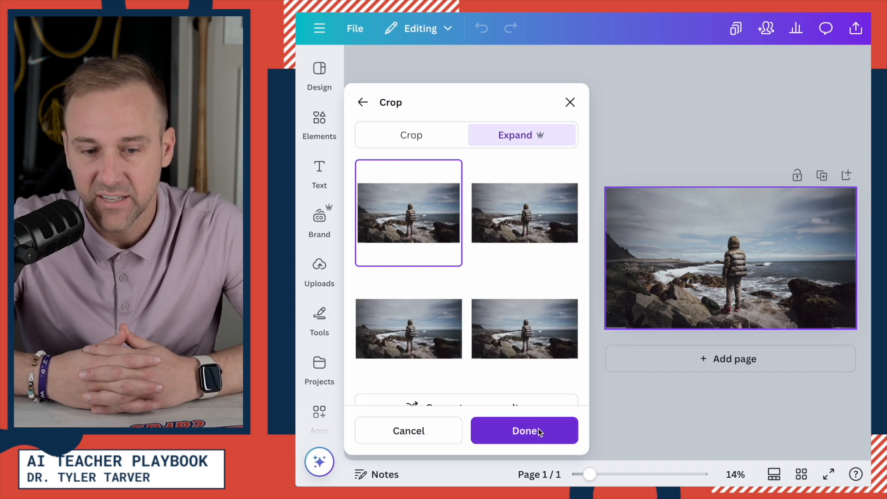
Preview the generated expansions of the coastal photo, apply the second version, and close the image editing options.
{"action": "left_click", "coordinate": [566, 240]}
{"action": "left_click", "coordinate": [427, 329]}
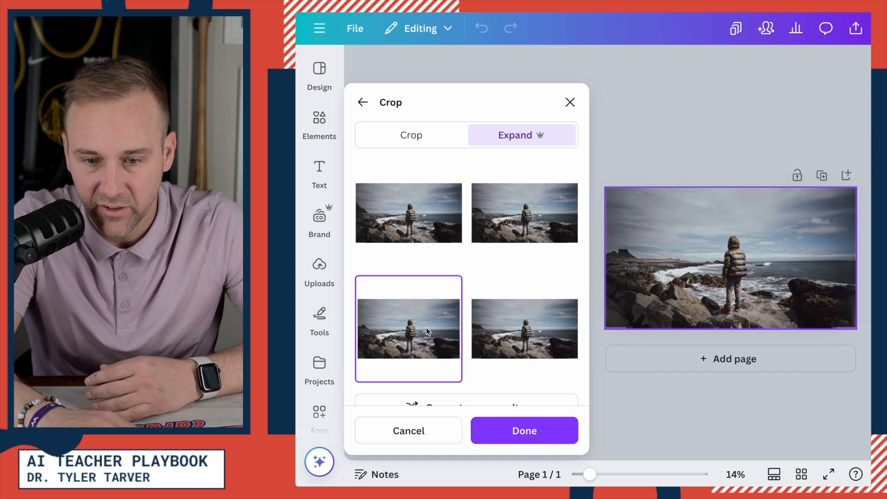
{"action": "left_click", "coordinate": [507, 313]}
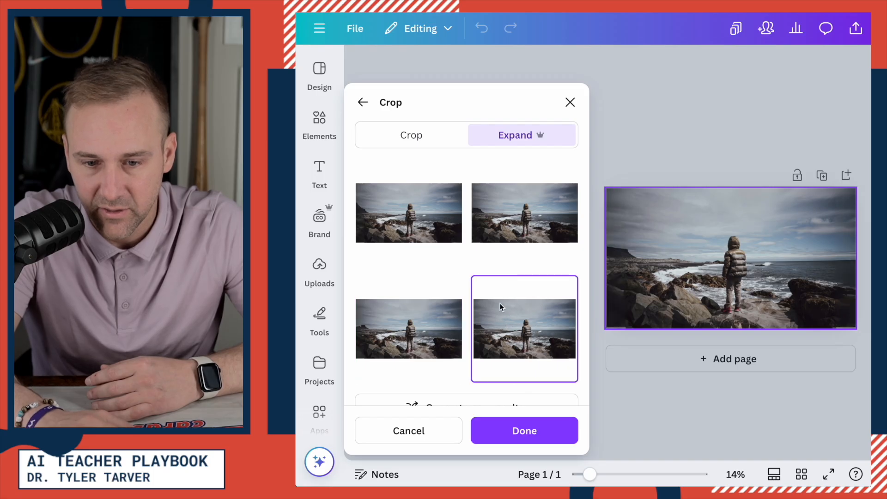
{"action": "left_click", "coordinate": [424, 245]}
{"action": "left_click", "coordinate": [485, 238]}
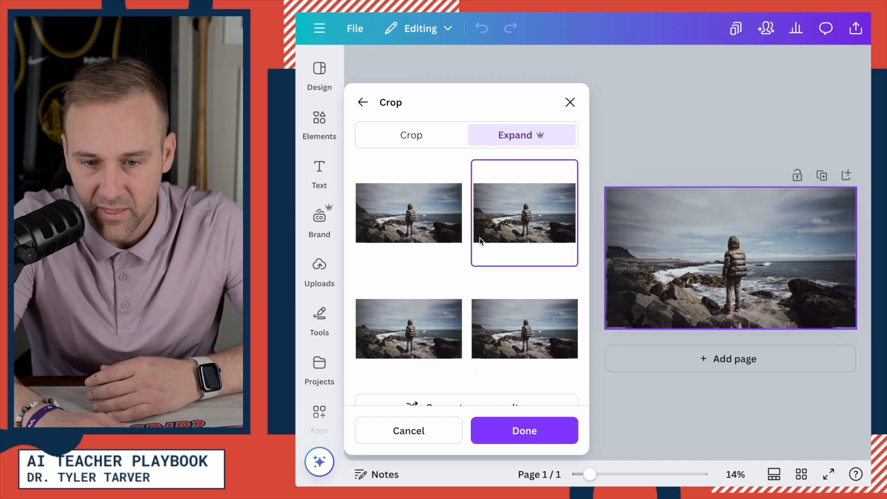
{"action": "left_click", "coordinate": [524, 432]}
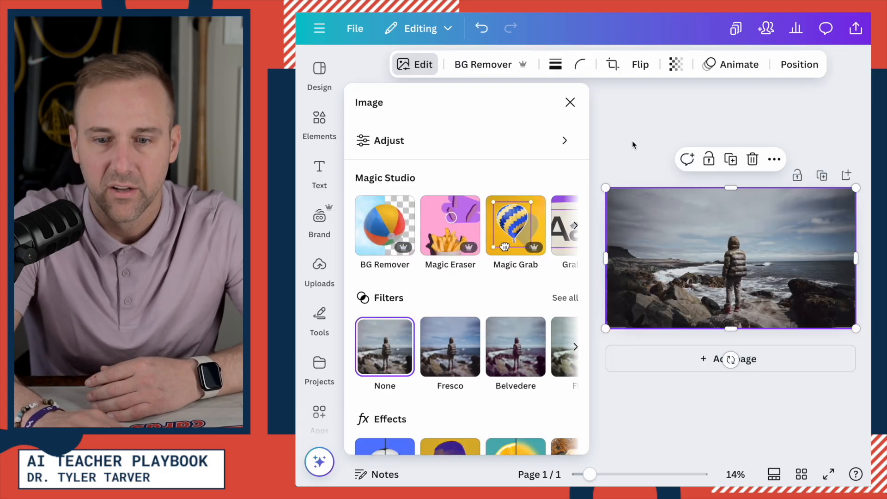
{"action": "left_click", "coordinate": [631, 141]}
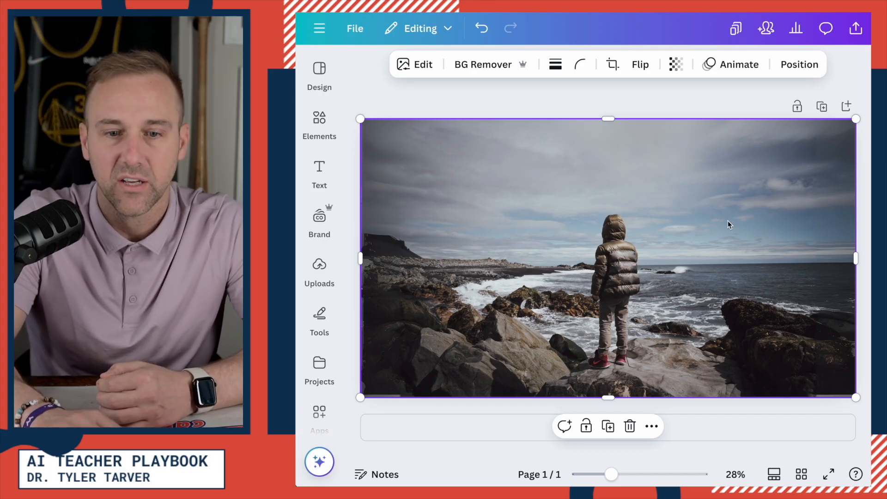
{"action": "left_click", "coordinate": [514, 180]}
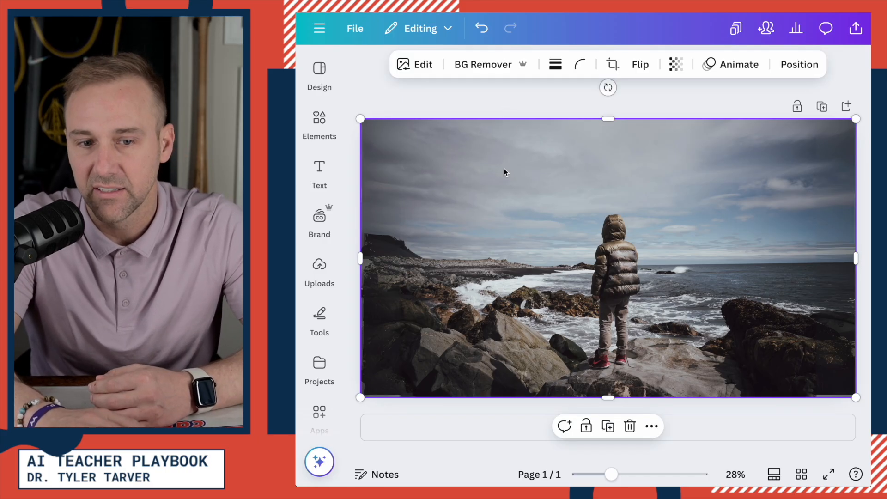
{"action": "left_click", "coordinate": [411, 65]}
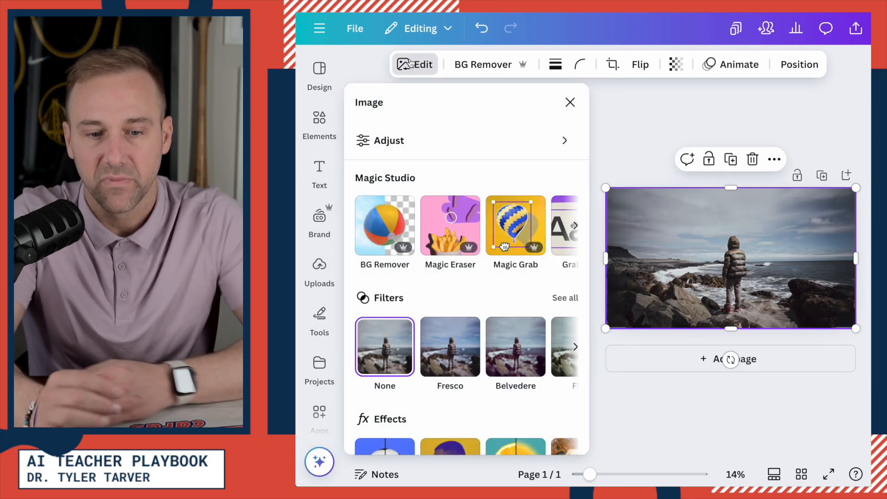
{"action": "left_click", "coordinate": [570, 102]}
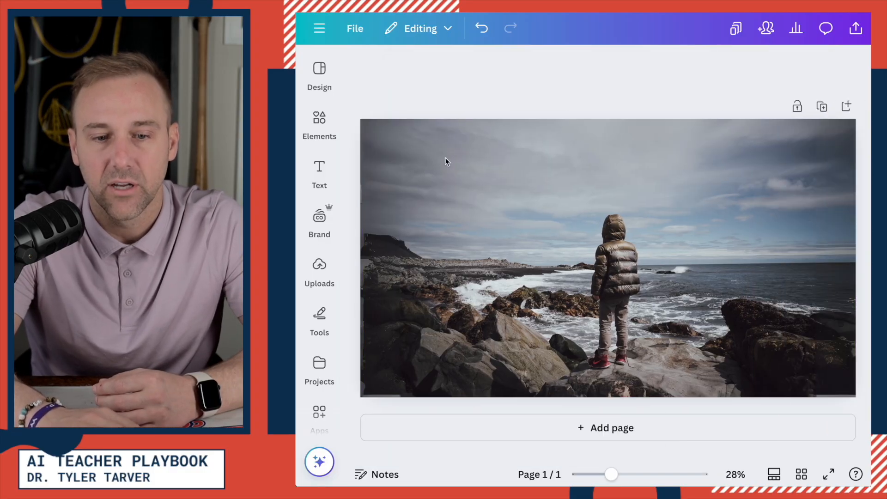
Clear the uploads search and insert the uploaded photo of the shouting Golden State basketball player onto the page.
{"action": "left_click", "coordinate": [478, 235]}
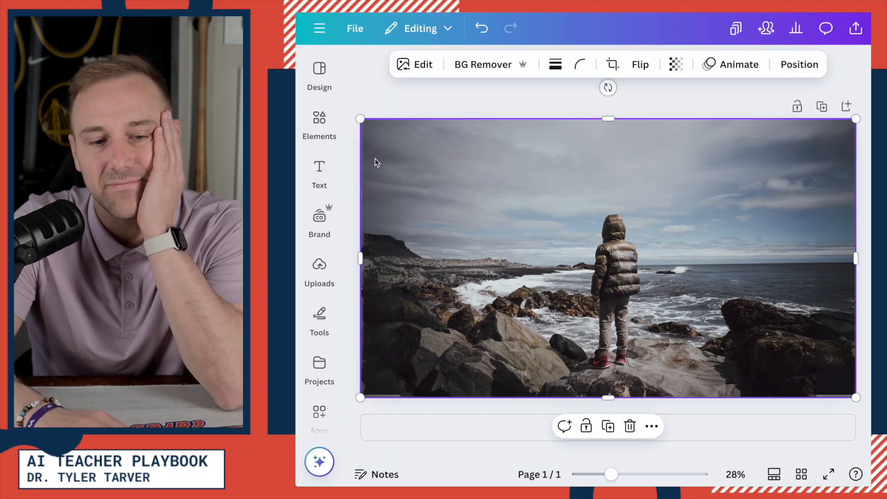
{"action": "left_click", "coordinate": [319, 271]}
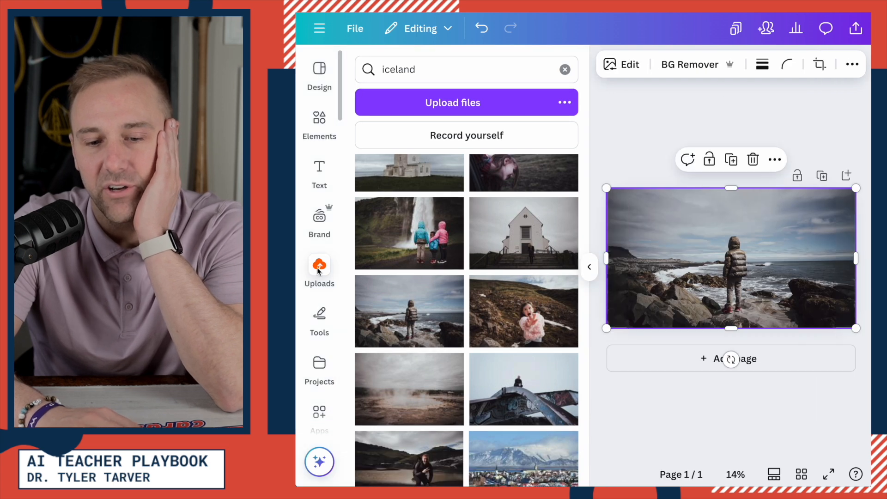
{"action": "left_click", "coordinate": [565, 69]}
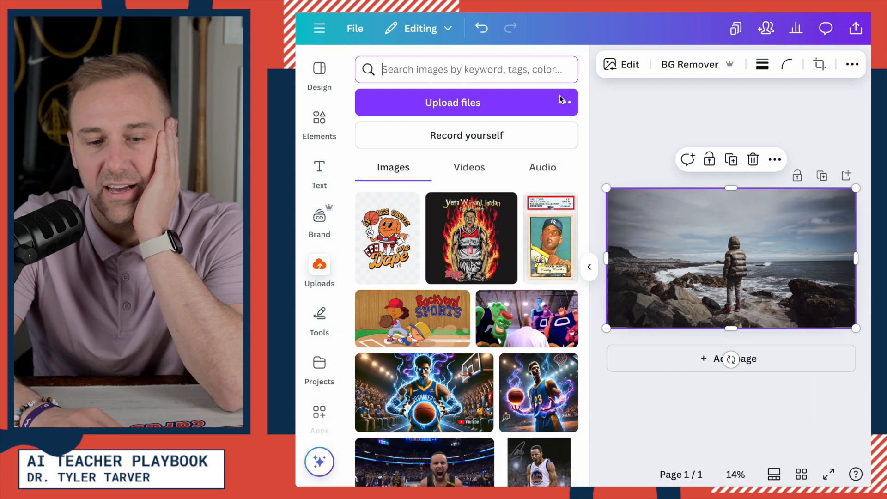
{"action": "scroll", "coordinate": [483, 277], "scroll_direction": "down", "scroll_amount": 3}
{"action": "scroll", "coordinate": [483, 279], "scroll_direction": "down", "scroll_amount": 5}
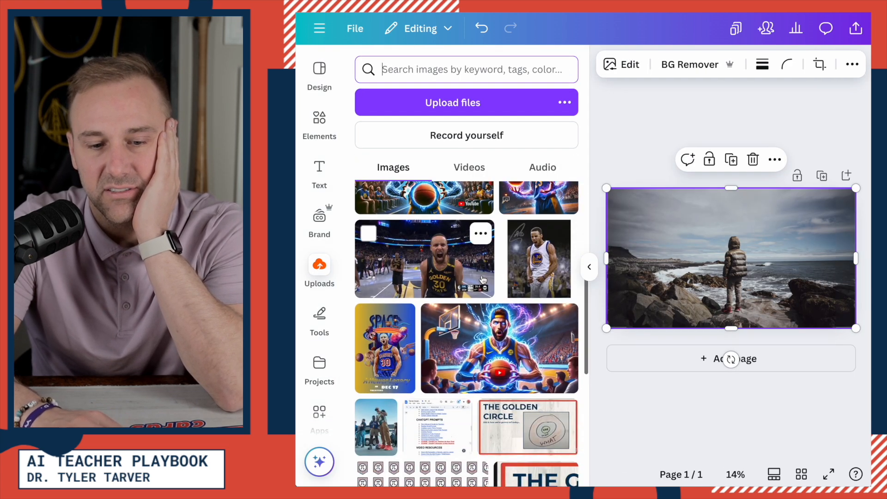
{"action": "scroll", "coordinate": [441, 259], "scroll_direction": "up", "scroll_amount": 2}
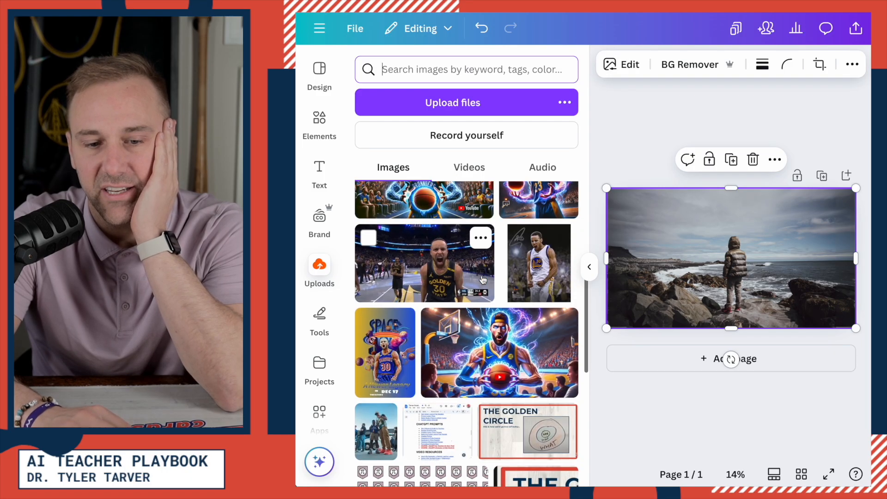
{"action": "left_click", "coordinate": [437, 255]}
{"action": "left_click", "coordinate": [655, 157]}
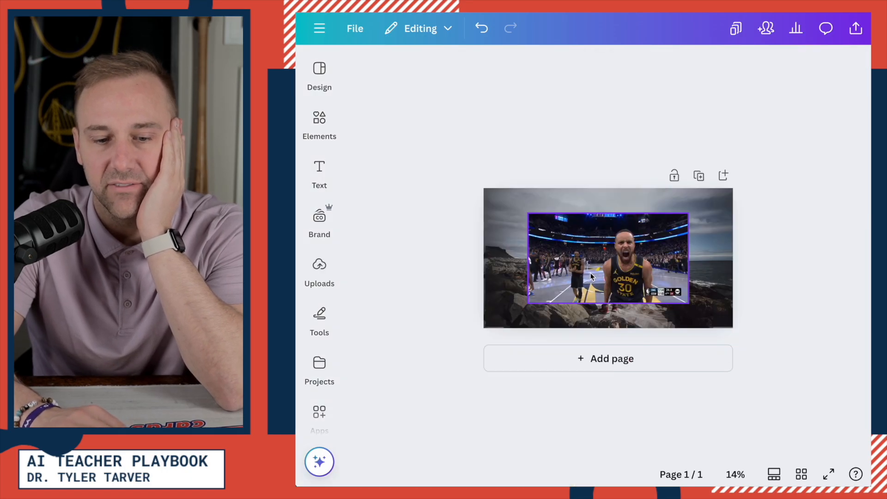
{"action": "left_click", "coordinate": [589, 267]}
Enlarge the basketball photo from opposite corners until it covers the whole page.
{"action": "left_click", "coordinate": [451, 177]}
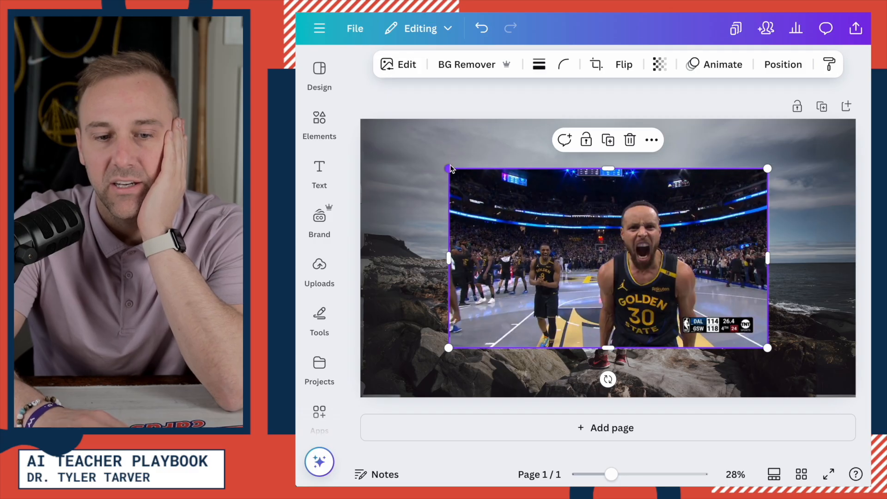
{"action": "left_click_drag", "start_coordinate": [448, 168], "coordinate": [344, 89]}
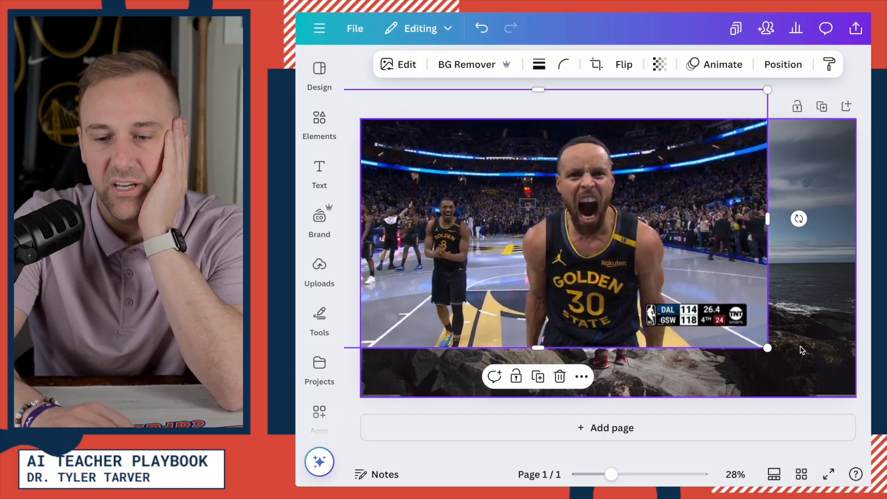
{"action": "left_click_drag", "start_coordinate": [767, 352], "coordinate": [864, 404]}
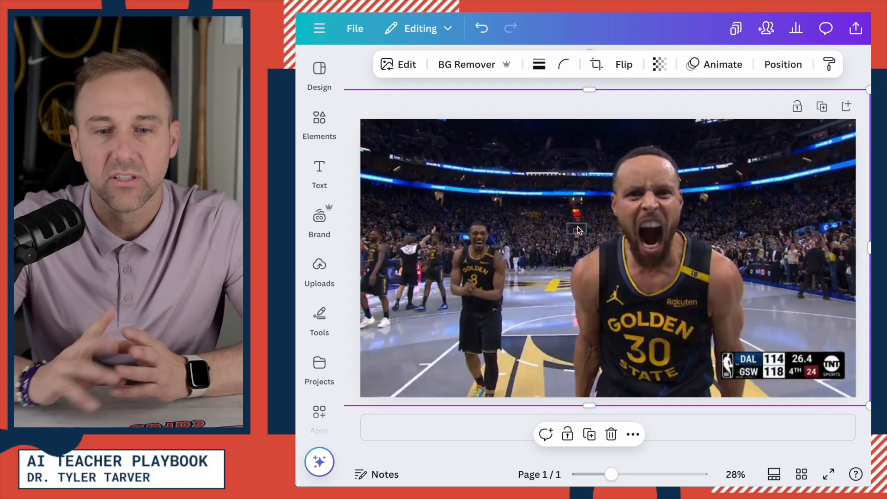
Remove the background from the basketball photo with BG Remover.
{"action": "left_click", "coordinate": [400, 68]}
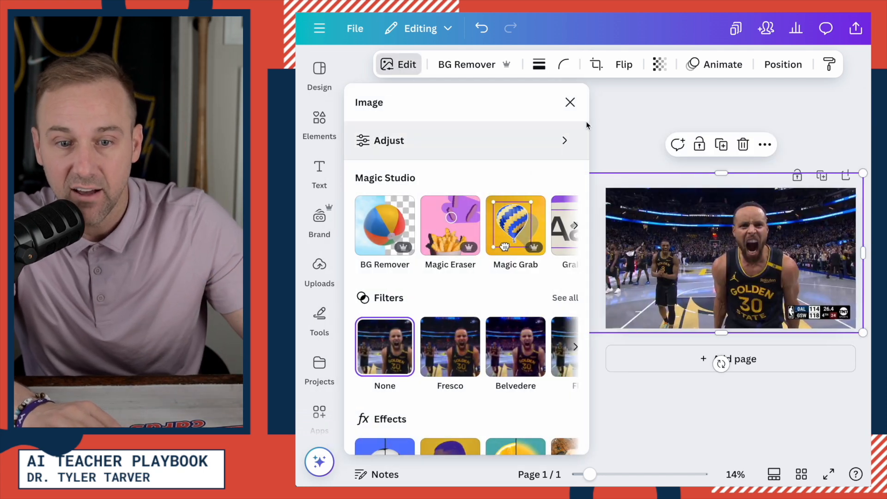
{"action": "left_click", "coordinate": [569, 101]}
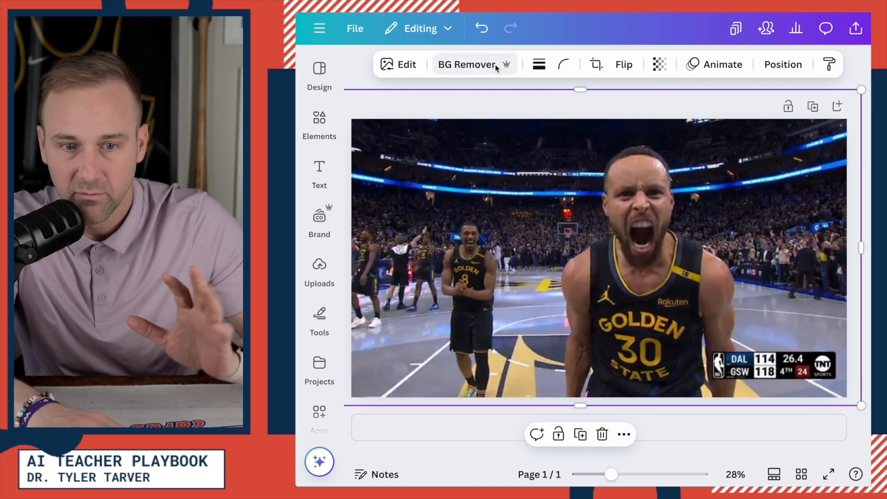
{"action": "left_click", "coordinate": [471, 66]}
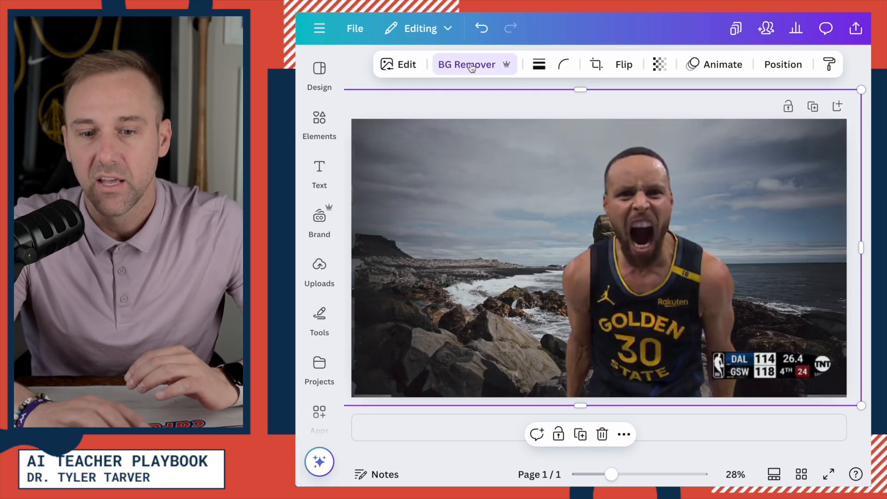
Shrink the basketball player cutout and place it in the lower-left corner of the coastal photo.
{"action": "left_click_drag", "start_coordinate": [654, 324], "coordinate": [757, 372]}
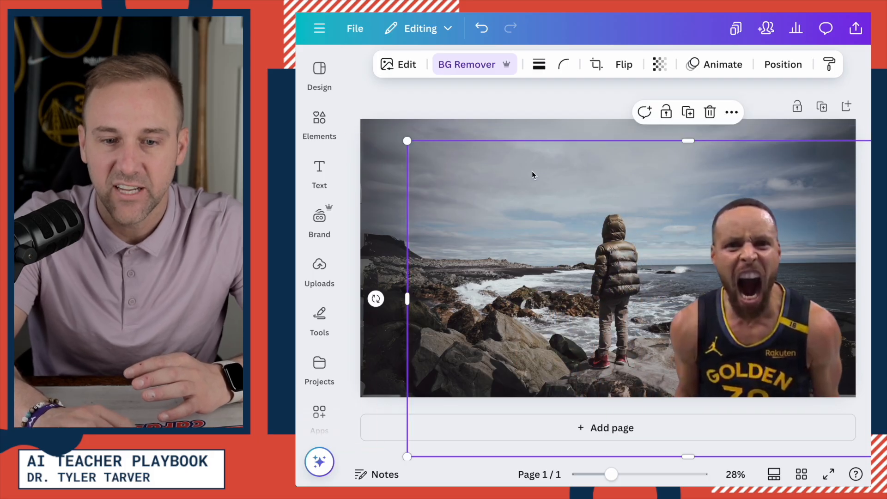
{"action": "left_click", "coordinate": [452, 97]}
{"action": "left_click", "coordinate": [740, 291]}
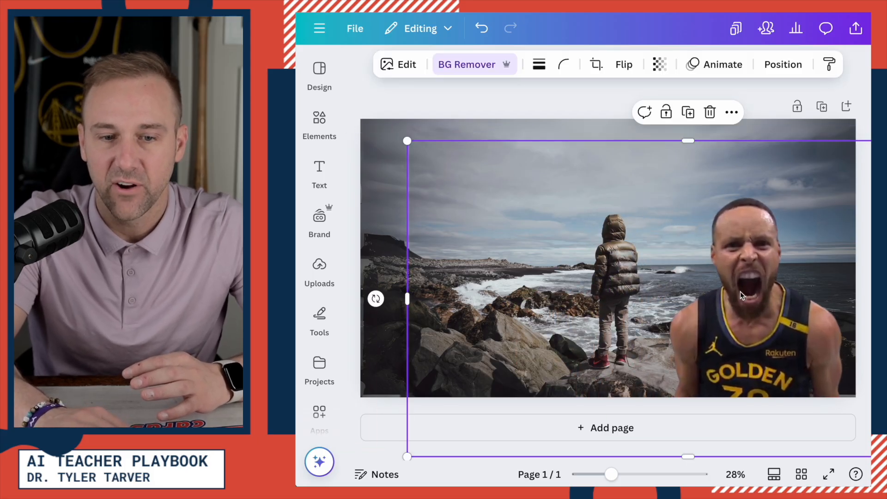
{"action": "left_click_drag", "start_coordinate": [404, 141], "coordinate": [499, 221]}
{"action": "left_click_drag", "start_coordinate": [749, 332], "coordinate": [444, 344]}
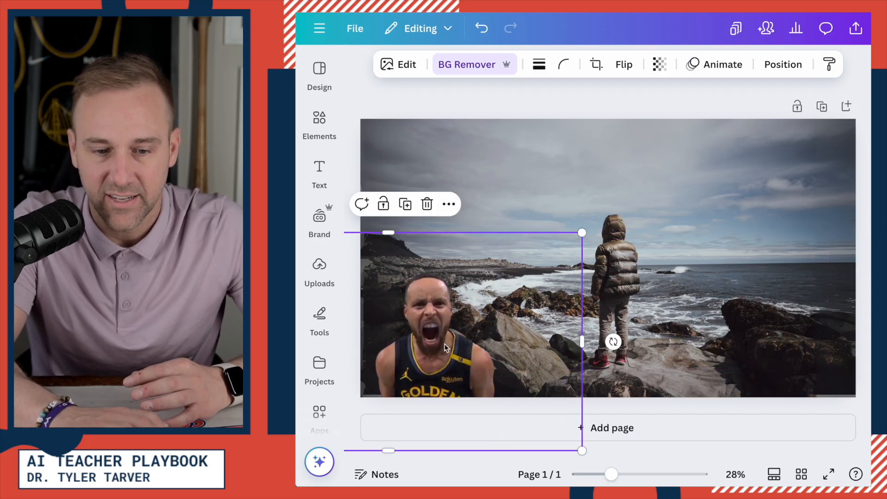
{"action": "left_click", "coordinate": [470, 108]}
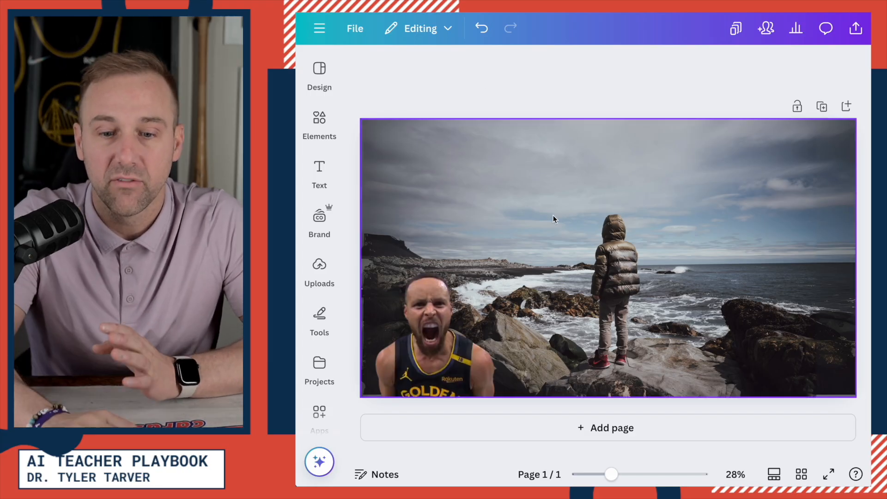
Try BG Remover on the coastal photo and undo the background removal.
{"action": "left_click", "coordinate": [565, 225]}
{"action": "left_click", "coordinate": [467, 66]}
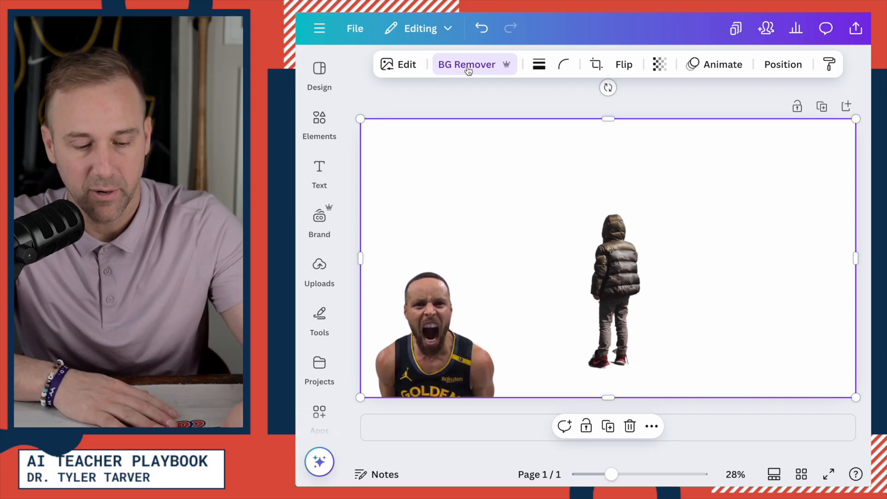
{"action": "key", "text": "ctrl+z"}
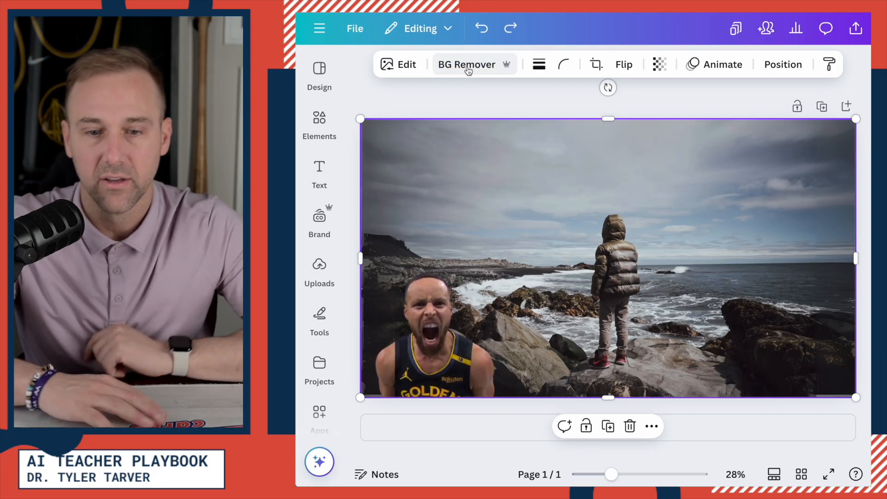
Browse the coastal photo's editing options and open Magic Grab for it.
{"action": "left_click", "coordinate": [556, 173]}
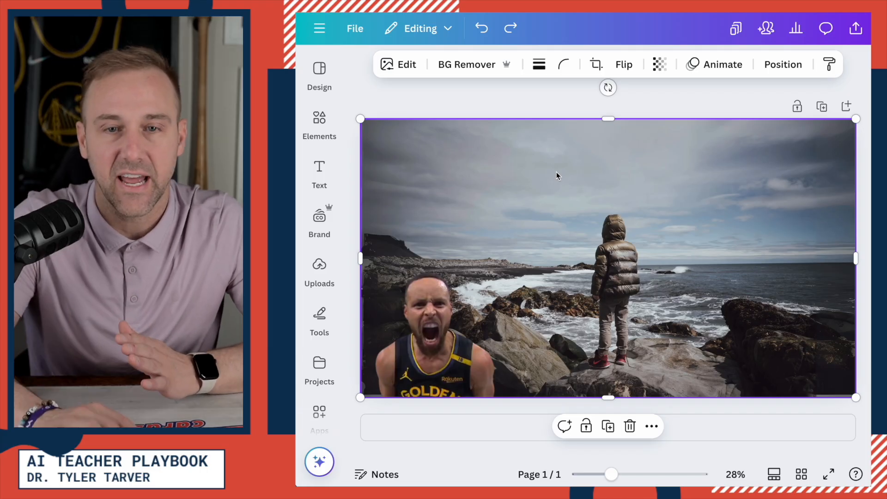
{"action": "left_click", "coordinate": [407, 66]}
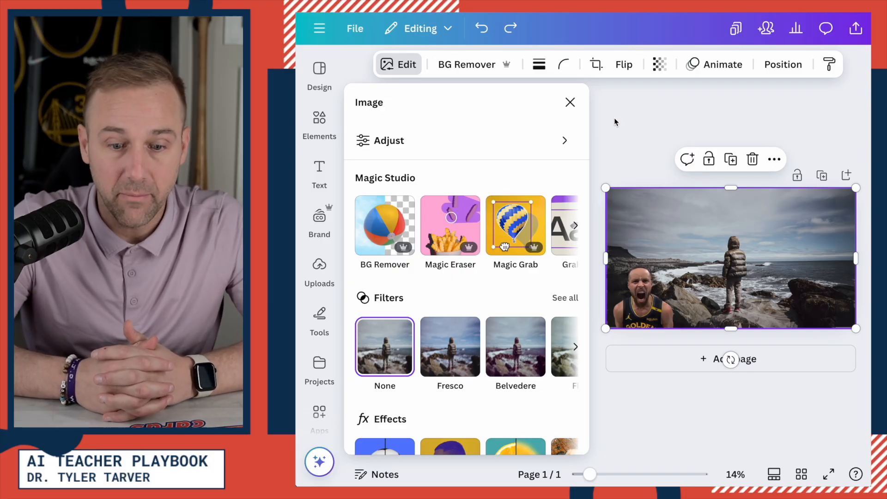
{"action": "scroll", "coordinate": [438, 321], "scroll_direction": "down", "scroll_amount": 3}
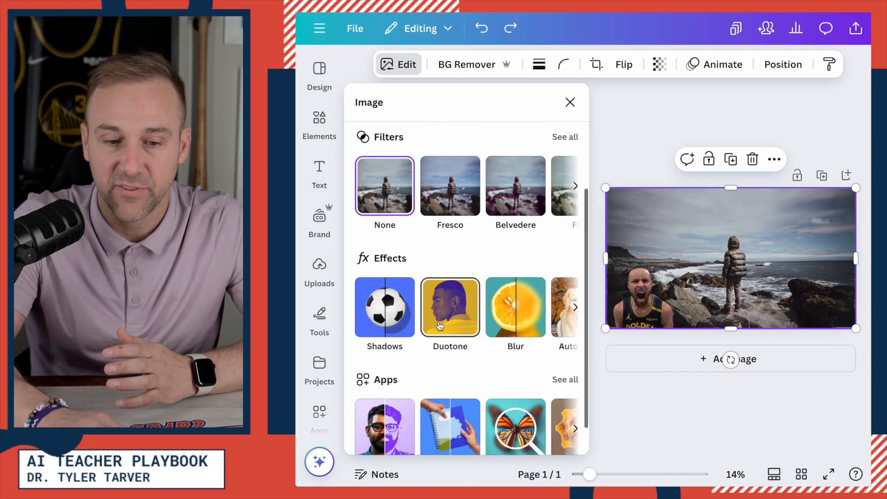
{"action": "scroll", "coordinate": [398, 313], "scroll_direction": "down", "scroll_amount": 1}
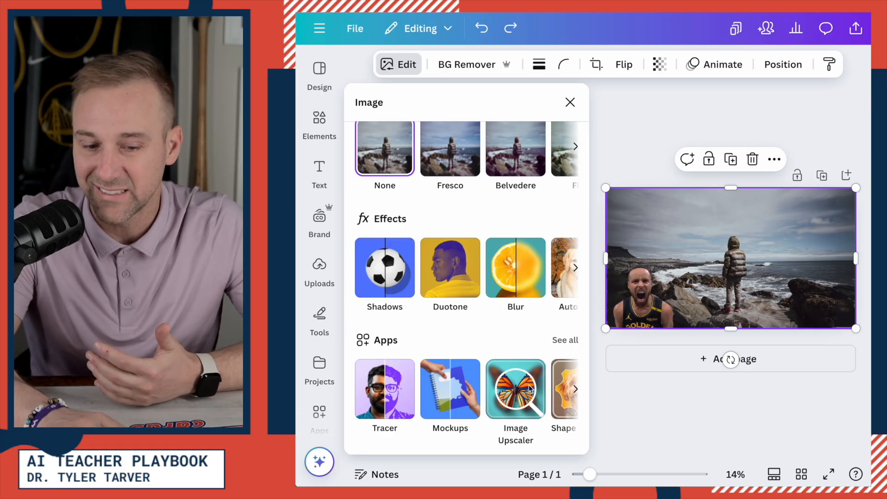
{"action": "scroll", "coordinate": [528, 387], "scroll_direction": "up", "scroll_amount": 5}
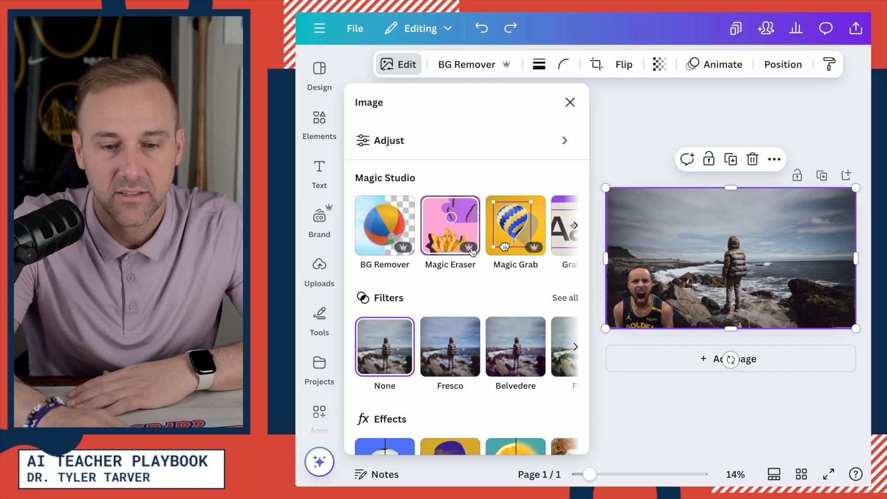
{"action": "scroll", "coordinate": [515, 242], "scroll_direction": "right", "scroll_amount": 2}
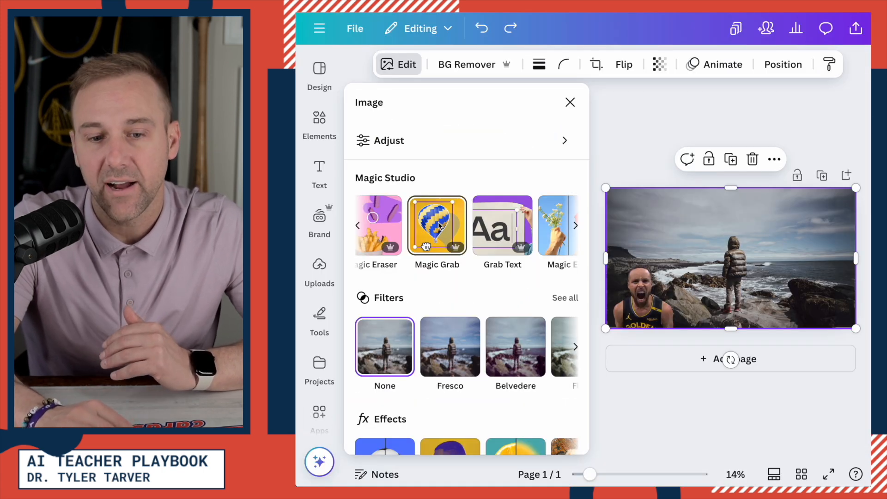
{"action": "left_click", "coordinate": [438, 225]}
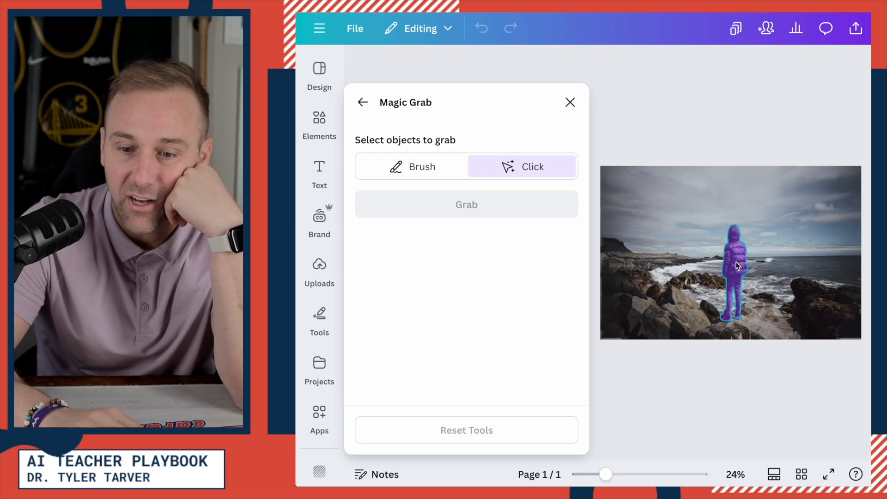
Select the hooded figure in the coastal photo with Magic Grab's Click mode and grab it from the background.
{"action": "scroll", "coordinate": [737, 266], "scroll_direction": "up", "scroll_amount": 3}
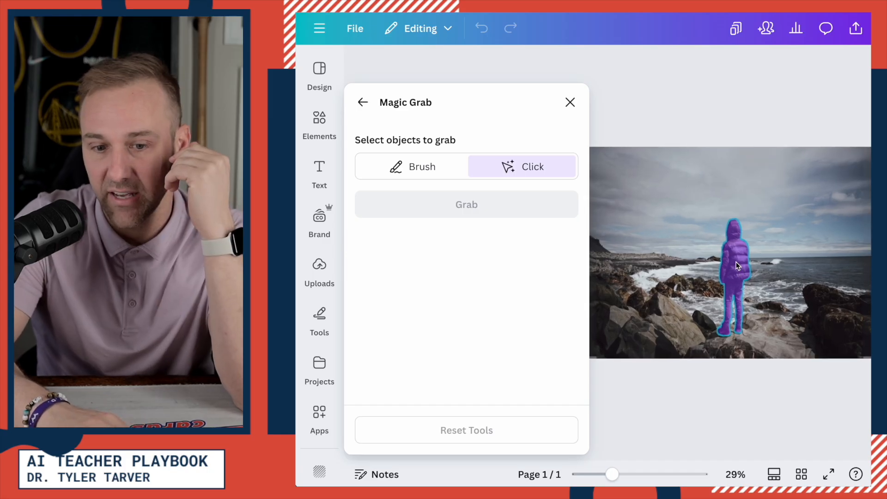
{"action": "scroll", "coordinate": [737, 266], "scroll_direction": "up", "scroll_amount": 1}
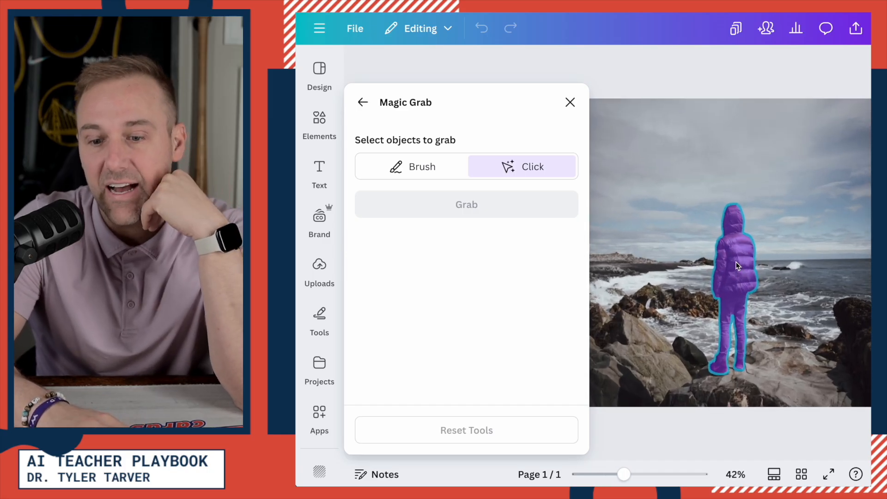
{"action": "left_click", "coordinate": [737, 266]}
{"action": "scroll", "coordinate": [738, 264], "scroll_direction": "down", "scroll_amount": 2}
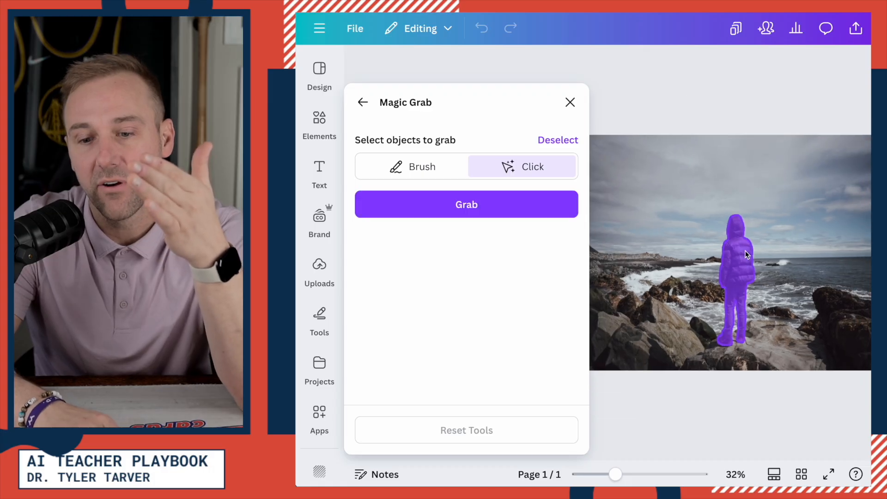
{"action": "left_click", "coordinate": [744, 274]}
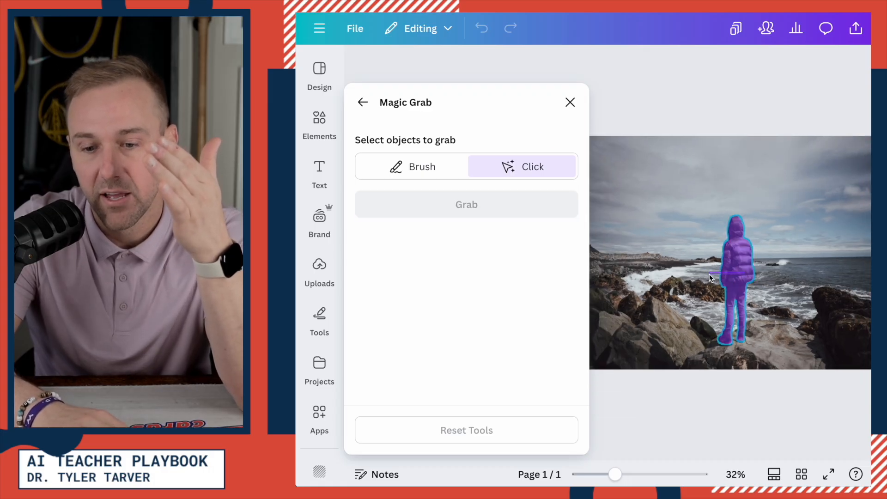
{"action": "left_click", "coordinate": [733, 267]}
{"action": "left_click", "coordinate": [732, 286]}
{"action": "left_click", "coordinate": [732, 286]}
{"action": "left_click", "coordinate": [477, 204]}
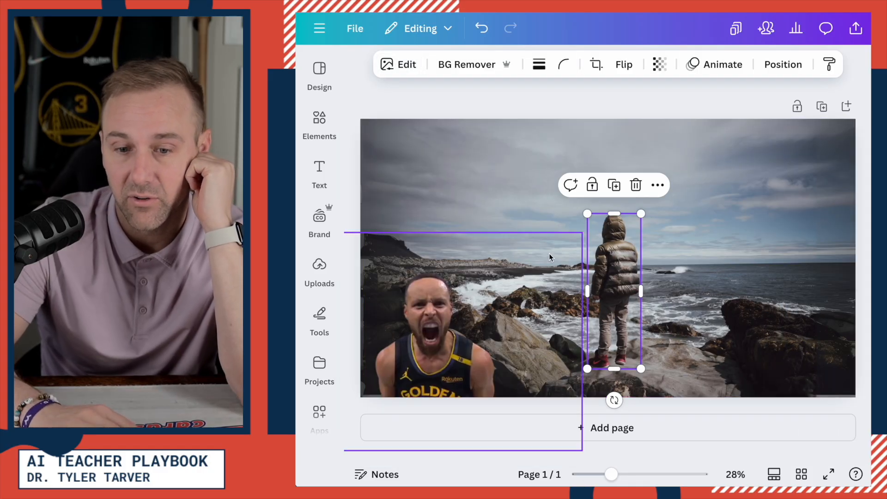
Move the grabbed hooded figure to the dark rocks on the photo's right side, undoing and redoing the move to compare.
{"action": "left_click_drag", "start_coordinate": [620, 287], "coordinate": [797, 267]}
{"action": "key", "text": "ctrl+z"}
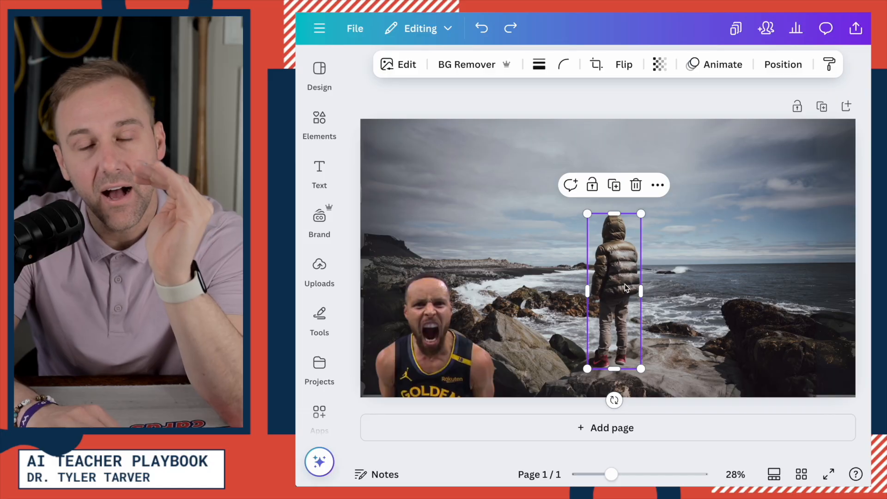
{"action": "key", "text": "ctrl+y"}
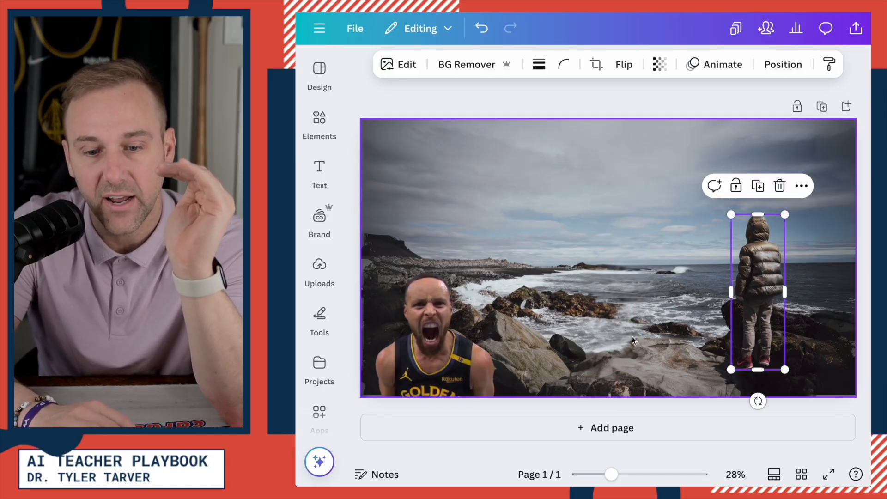
Delete the basketball player cutout from the page.
{"action": "left_click", "coordinate": [438, 320]}
{"action": "key", "text": "Delete"}
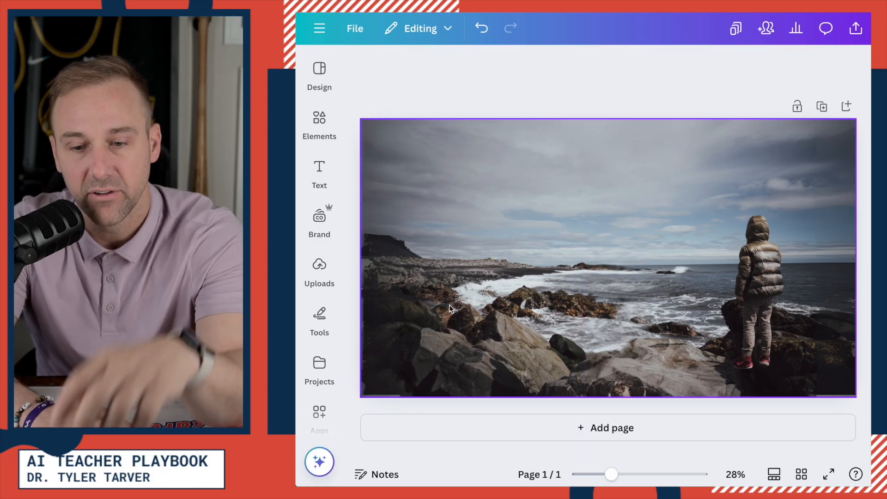
Raise the hooded figure to stand on top of the right-hand rocks and scale it down slightly.
{"action": "left_click_drag", "start_coordinate": [754, 270], "coordinate": [750, 218]}
{"action": "left_click", "coordinate": [681, 206]}
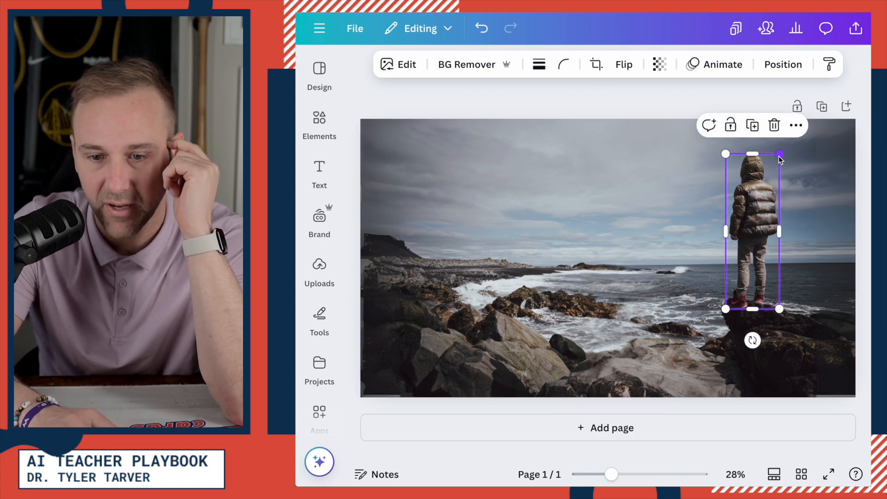
{"action": "left_click_drag", "start_coordinate": [775, 165], "coordinate": [762, 191]}
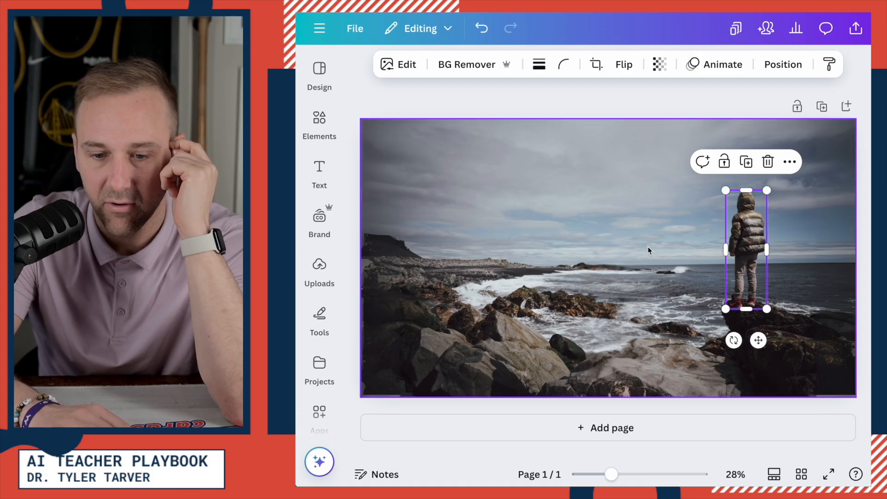
Place four copies of the hooded figure on other rocks along the shore and enlarge the copy near the photo's center.
{"action": "left_click", "coordinate": [648, 249]}
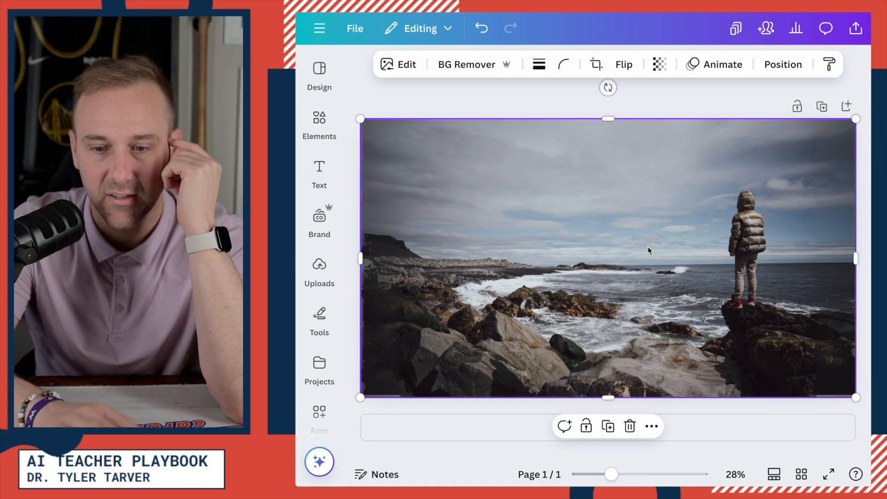
{"action": "left_click_drag", "start_coordinate": [744, 242], "coordinate": [672, 244]}
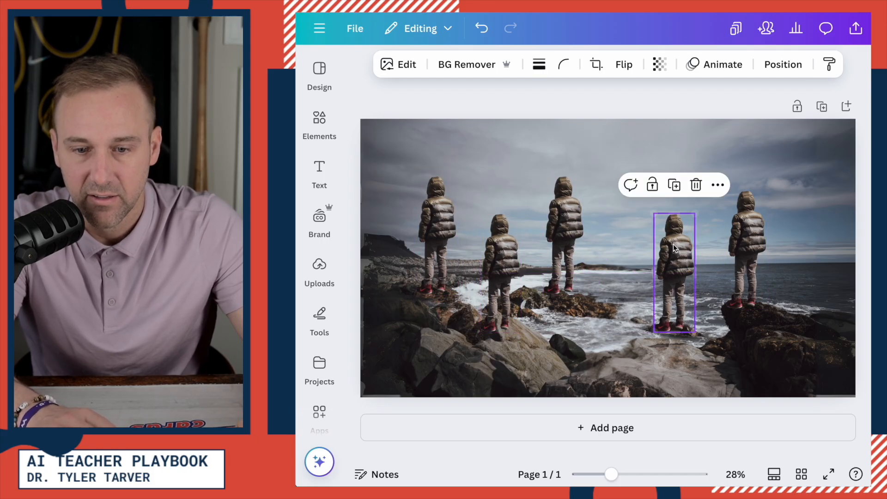
{"action": "left_click", "coordinate": [572, 198]}
{"action": "left_click_drag", "start_coordinate": [584, 177], "coordinate": [598, 136]}
{"action": "left_click_drag", "start_coordinate": [576, 193], "coordinate": [577, 198]}
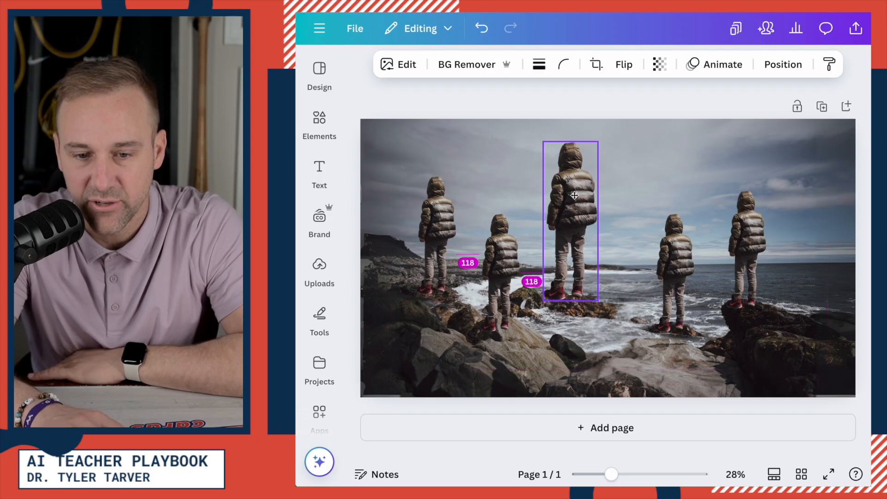
Enlarge the hooded figure copy on the small rock beside the right-hand rocks, and the far-left copy.
{"action": "left_click", "coordinate": [653, 176]}
{"action": "left_click", "coordinate": [665, 256]}
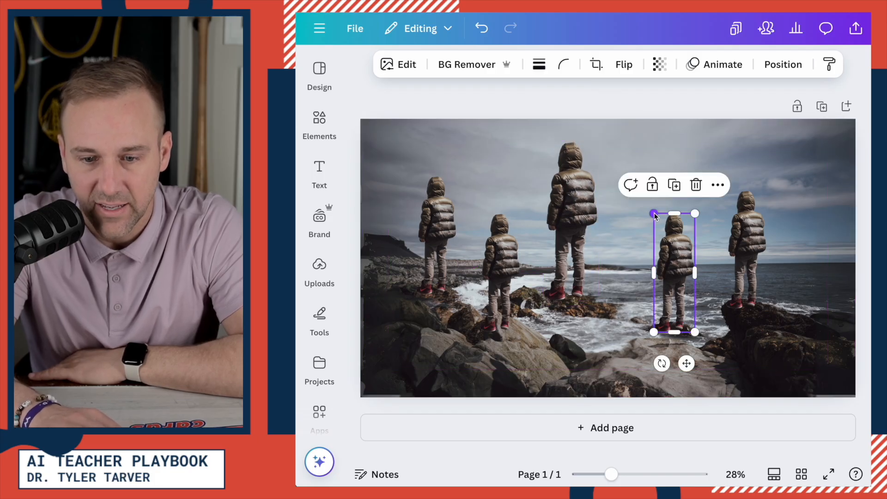
{"action": "left_click_drag", "start_coordinate": [654, 215], "coordinate": [643, 184]}
{"action": "left_click_drag", "start_coordinate": [661, 220], "coordinate": [666, 221]}
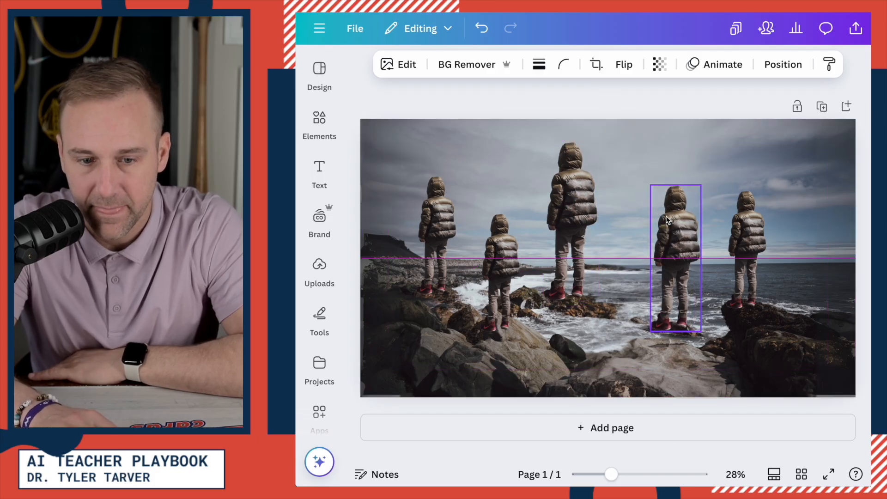
{"action": "left_click", "coordinate": [444, 212]}
{"action": "left_click_drag", "start_coordinate": [415, 181], "coordinate": [406, 145]}
{"action": "left_click", "coordinate": [508, 138]}
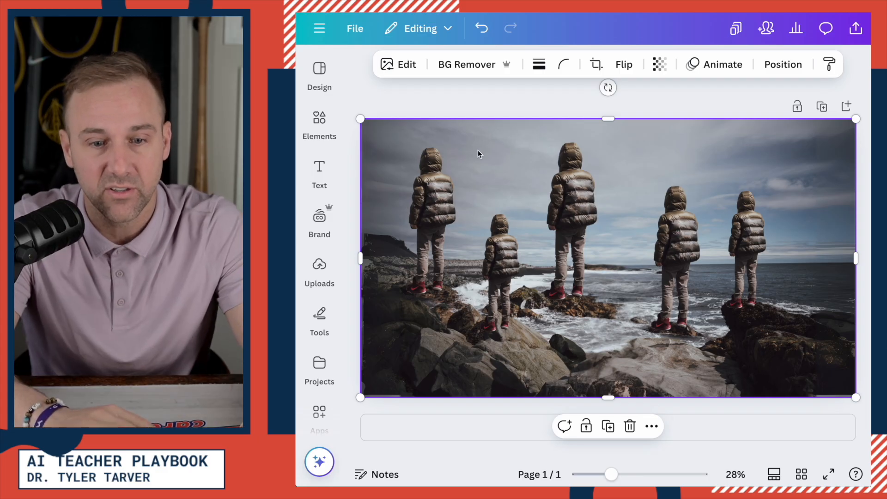
Undo the figure's copies, resizes and moves and the basketball player's deletion, back to the figure's original spot.
{"action": "left_click", "coordinate": [428, 197]}
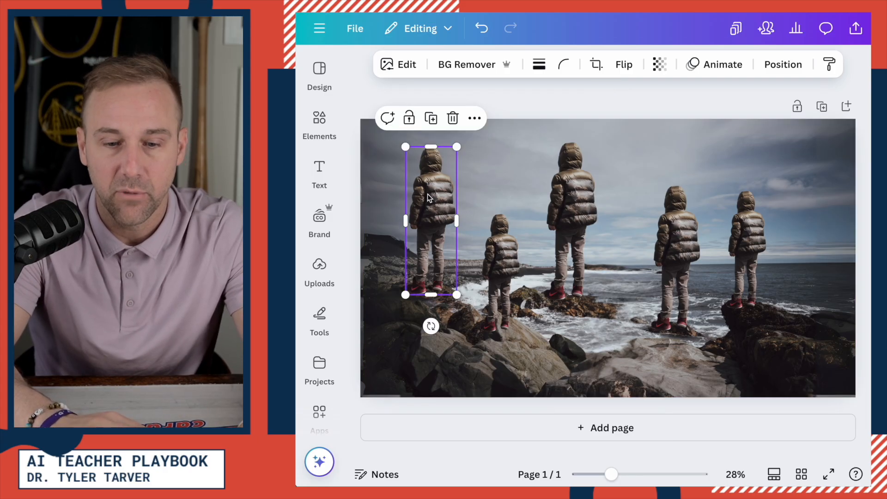
{"action": "key", "text": "ctrl+z"}
{"action": "left_click", "coordinate": [459, 223]}
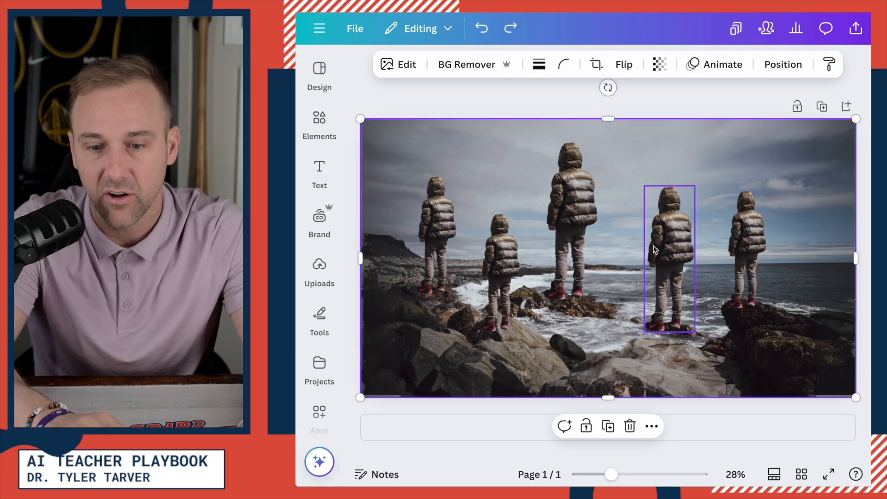
{"action": "left_click", "coordinate": [661, 247]}
{"action": "key", "text": "ctrl+z"}
{"action": "key", "text": "ctrl+z"}
{"action": "key", "text": "ctrl+z"}
{"action": "key", "text": "ctrl+z"}
{"action": "key", "text": "ctrl+z"}
{"action": "key", "text": "ctrl+z"}
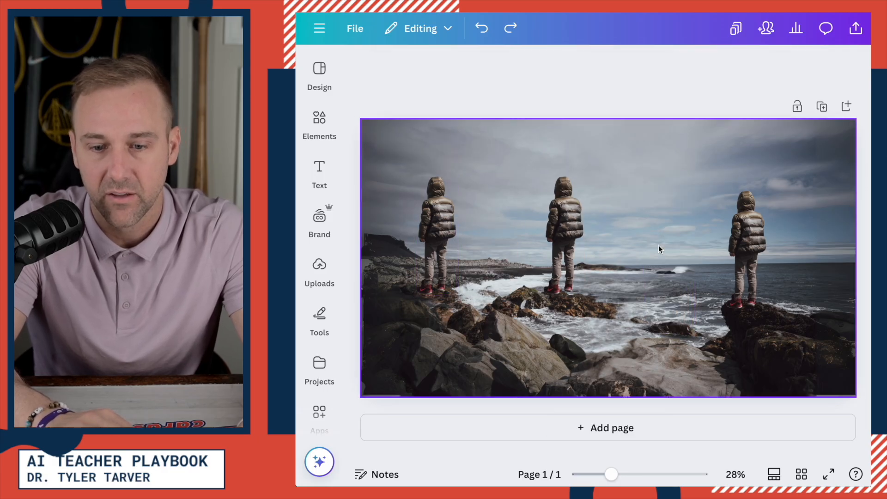
{"action": "key", "text": "ctrl+z"}
{"action": "key", "text": "ctrl+z"}
{"action": "key", "text": "ctrl+z"}
{"action": "key", "text": "ctrl+z"}
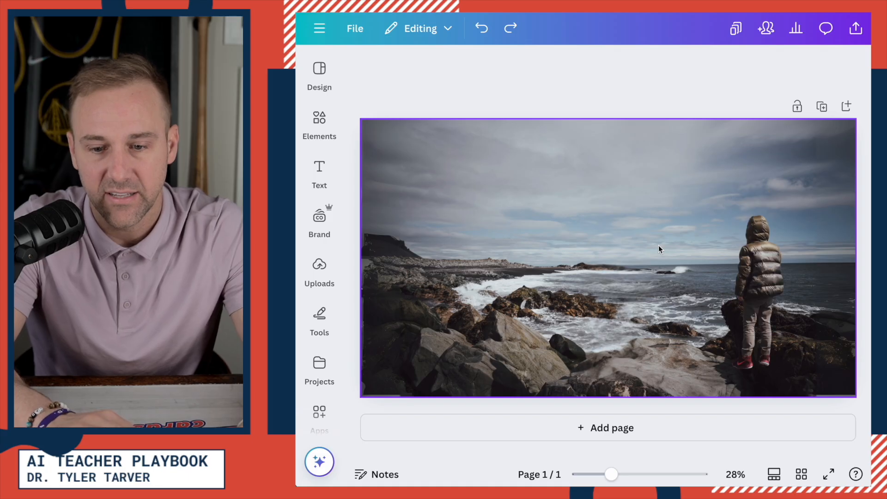
Delete the basketball player cutout, undoing and repeating the deletion to compare.
{"action": "left_click", "coordinate": [405, 363]}
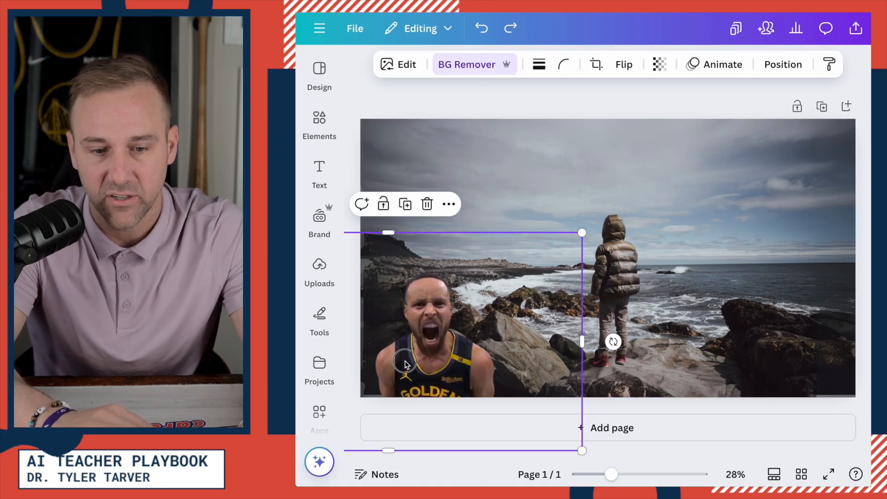
{"action": "key", "text": "Delete"}
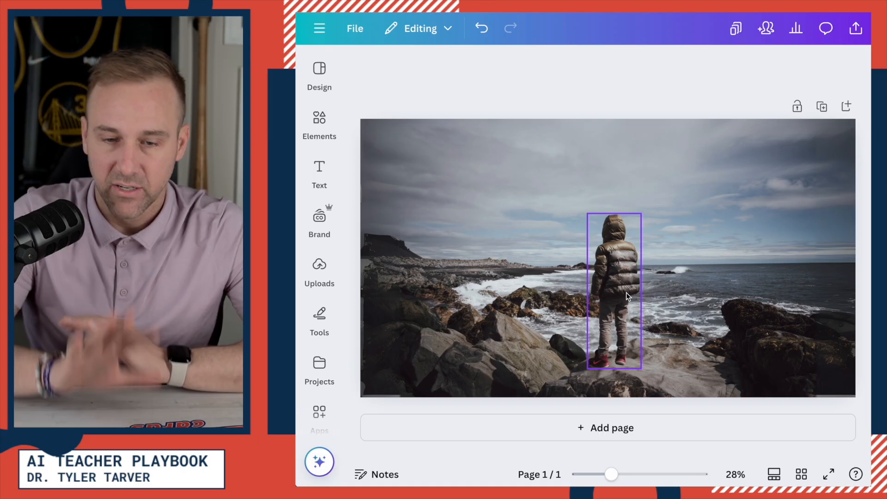
{"action": "key", "text": "ctrl+z"}
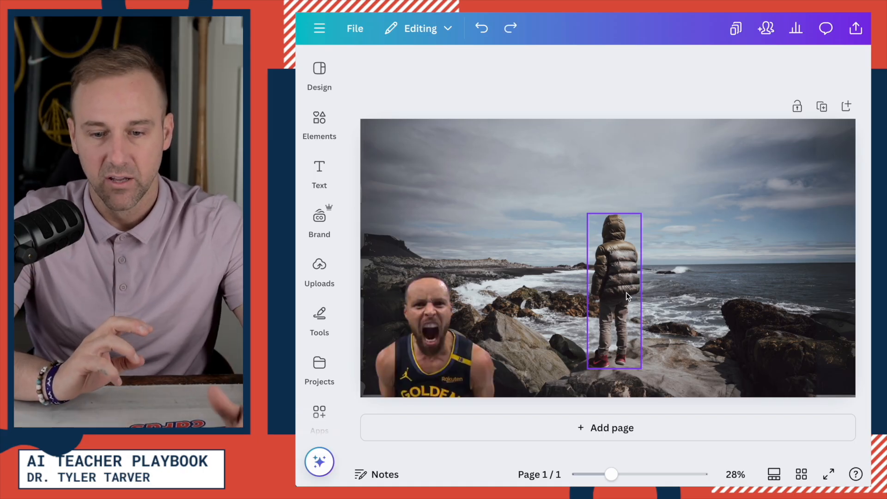
{"action": "left_click", "coordinate": [462, 376]}
{"action": "key", "text": "Delete"}
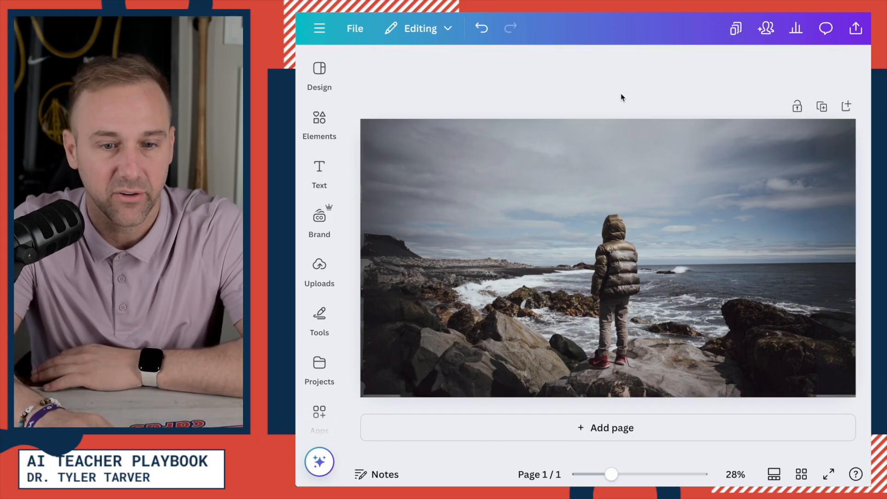
Open Magic Edit from the Magic Studio tools for the coastal background photo.
{"action": "left_click", "coordinate": [492, 174]}
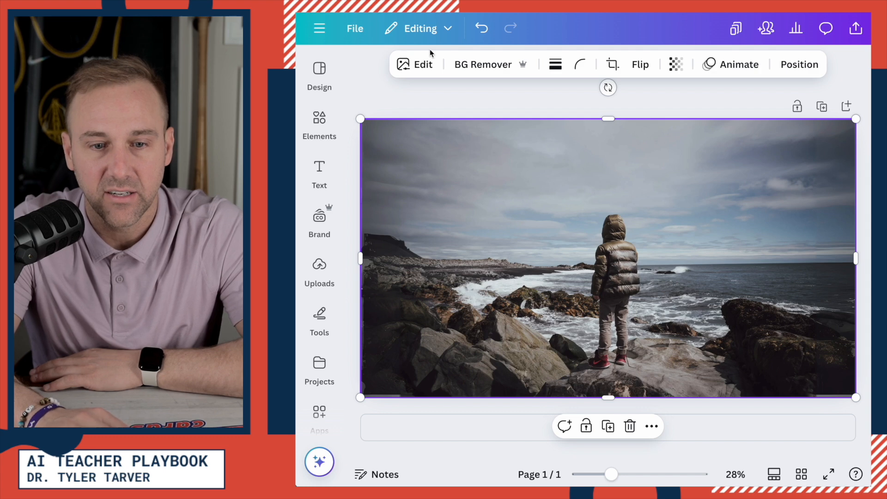
{"action": "left_click", "coordinate": [424, 69]}
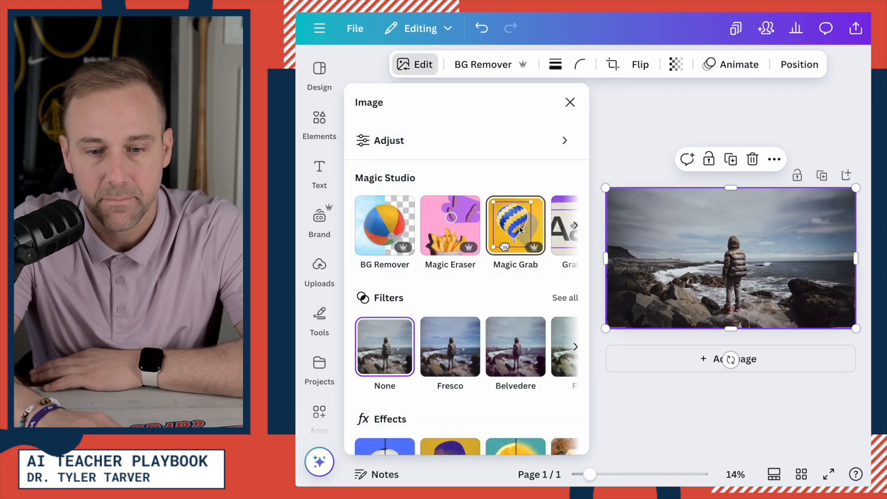
{"action": "scroll", "coordinate": [517, 227], "scroll_direction": "right", "scroll_amount": 3}
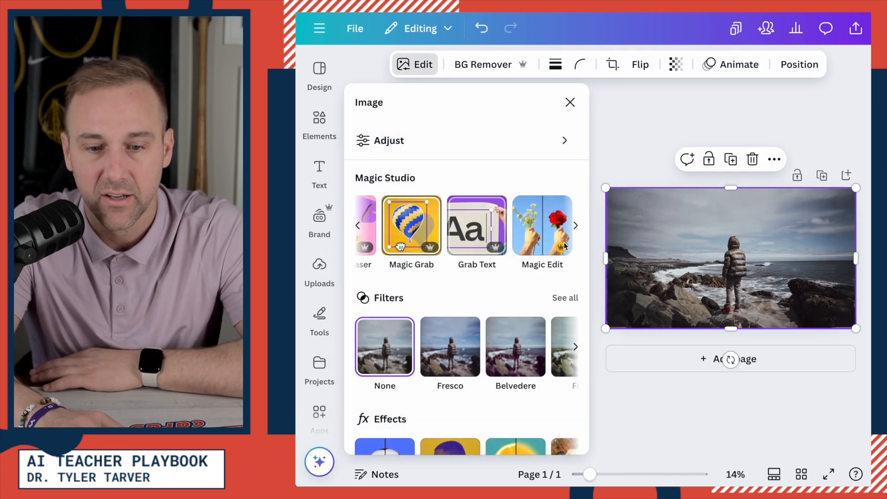
{"action": "scroll", "coordinate": [487, 239], "scroll_direction": "right", "scroll_amount": 2}
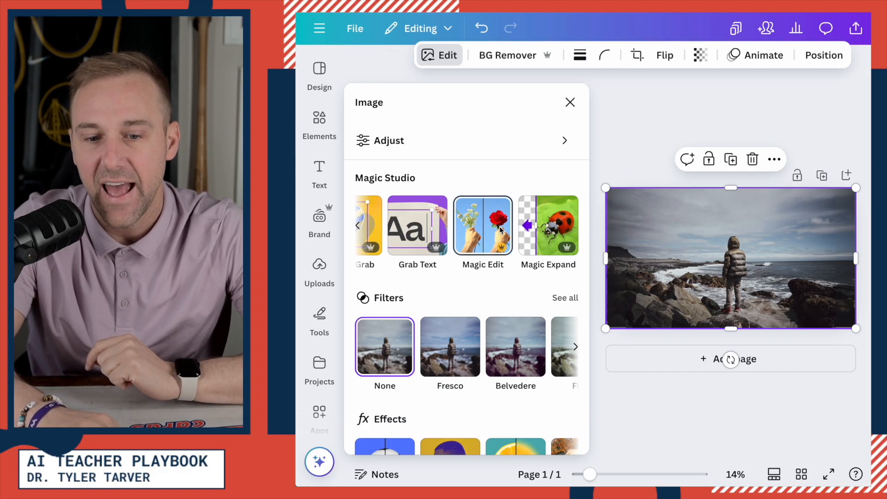
{"action": "left_click", "coordinate": [500, 226]}
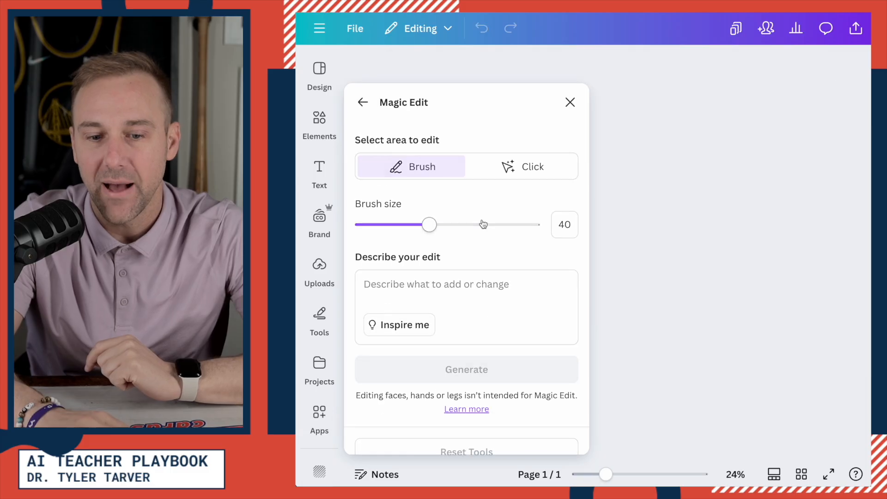
{"action": "left_click", "coordinate": [447, 284]}
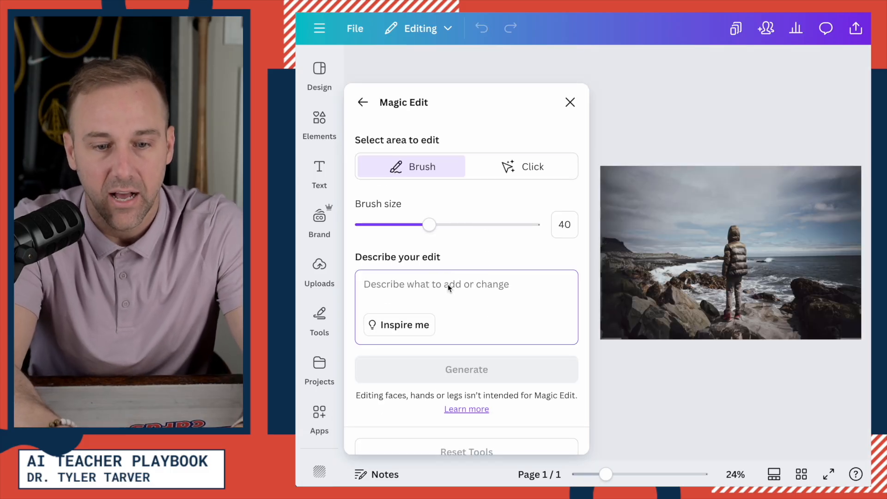
Brush over the horizon at the photo's right side and generate a Magic Edit with the prompt "pirate ship".
{"action": "mouse_move", "coordinate": [828, 252]}
{"action": "left_mouse_down"}
{"action": "mouse_move", "coordinate": [812, 225]}
{"action": "mouse_move", "coordinate": [825, 243]}
{"action": "mouse_move", "coordinate": [812, 240]}
{"action": "mouse_move", "coordinate": [829, 250]}
{"action": "mouse_move", "coordinate": [815, 257]}
{"action": "mouse_move", "coordinate": [805, 234]}
{"action": "mouse_move", "coordinate": [823, 221]}
{"action": "mouse_move", "coordinate": [833, 249]}
{"action": "mouse_move", "coordinate": [825, 262]}
{"action": "mouse_move", "coordinate": [806, 254]}
{"action": "mouse_move", "coordinate": [802, 239]}
{"action": "mouse_move", "coordinate": [824, 210]}
{"action": "mouse_move", "coordinate": [835, 215]}
{"action": "mouse_move", "coordinate": [837, 260]}
{"action": "left_mouse_up"}
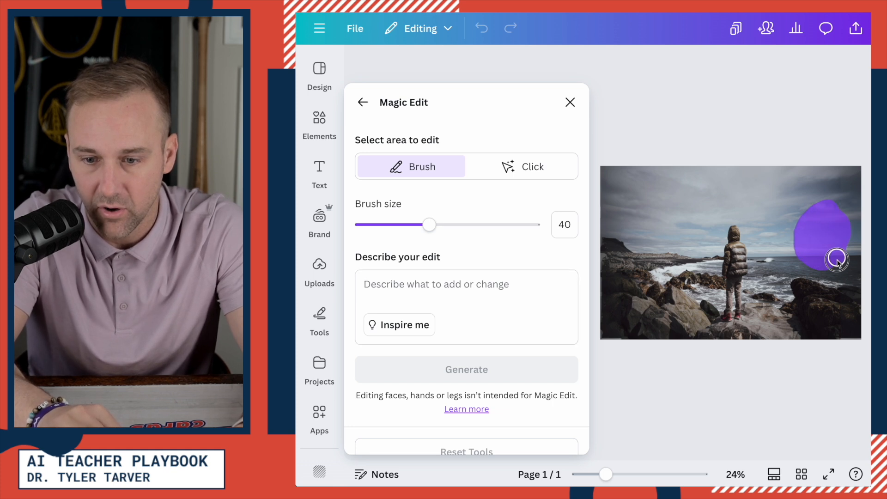
{"action": "left_click", "coordinate": [477, 283]}
{"action": "type", "text": "pirate ship"}
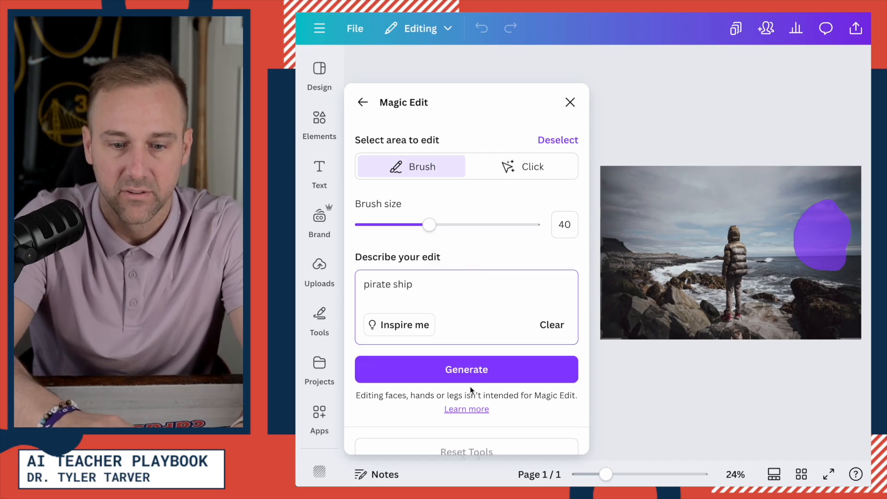
{"action": "left_click", "coordinate": [467, 374]}
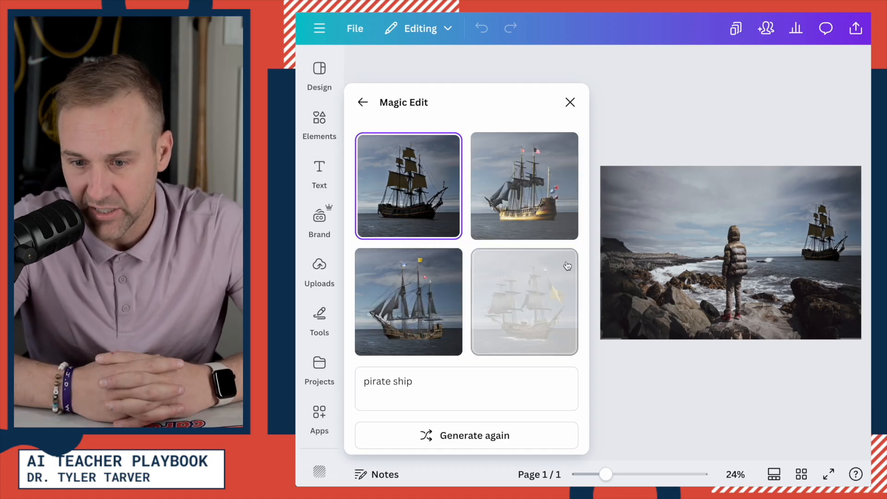
Preview the generated pirate ship variants, keep the first dark-sailed one in the photo, and close Magic Edit.
{"action": "left_click", "coordinate": [561, 228]}
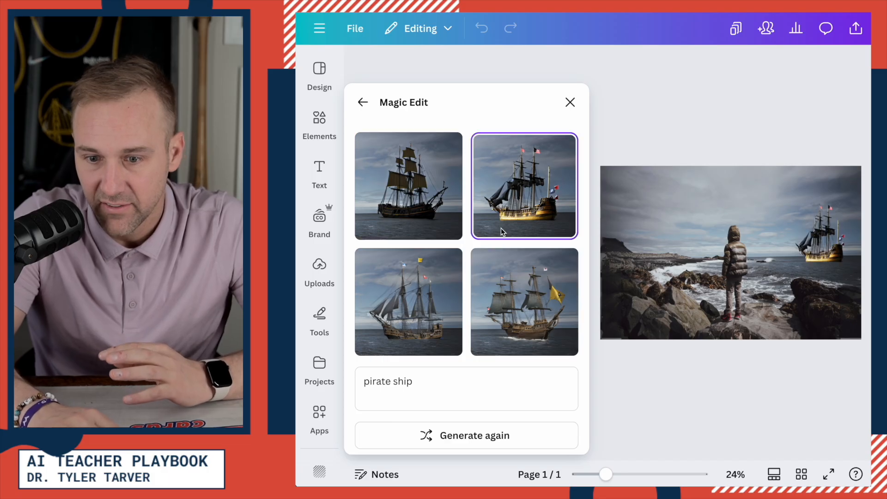
{"action": "left_click", "coordinate": [388, 323]}
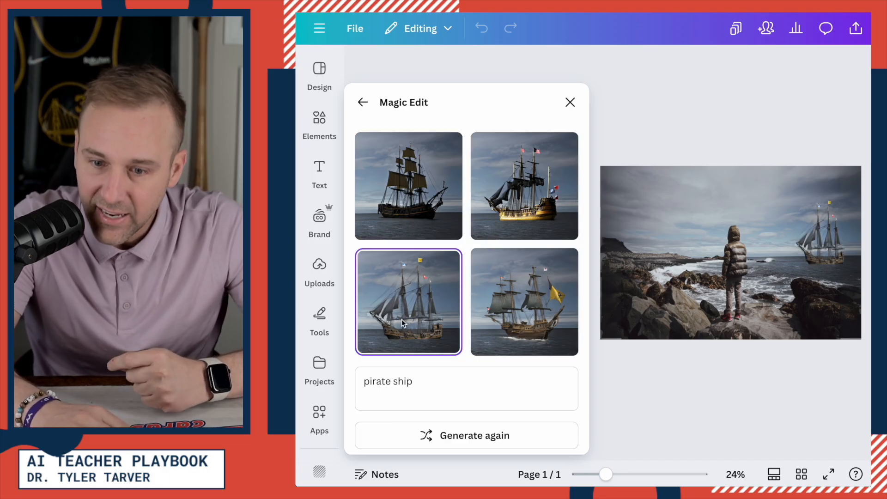
{"action": "left_click", "coordinate": [491, 283]}
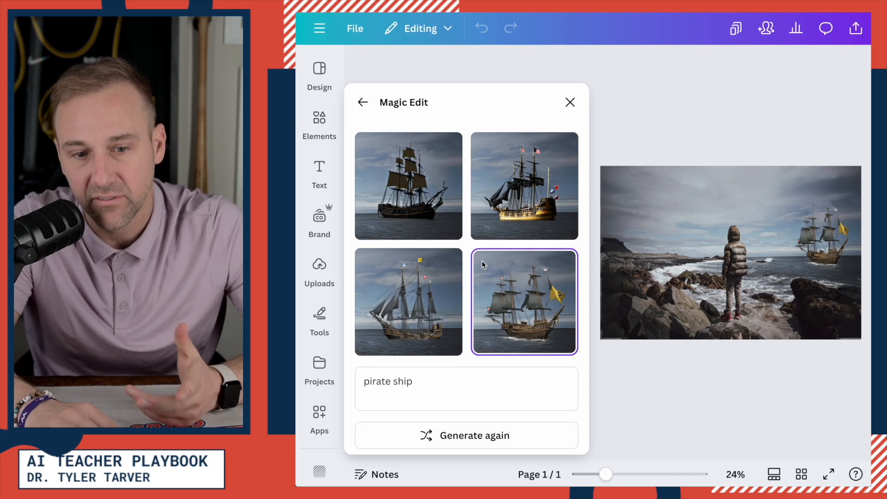
{"action": "left_click", "coordinate": [435, 201]}
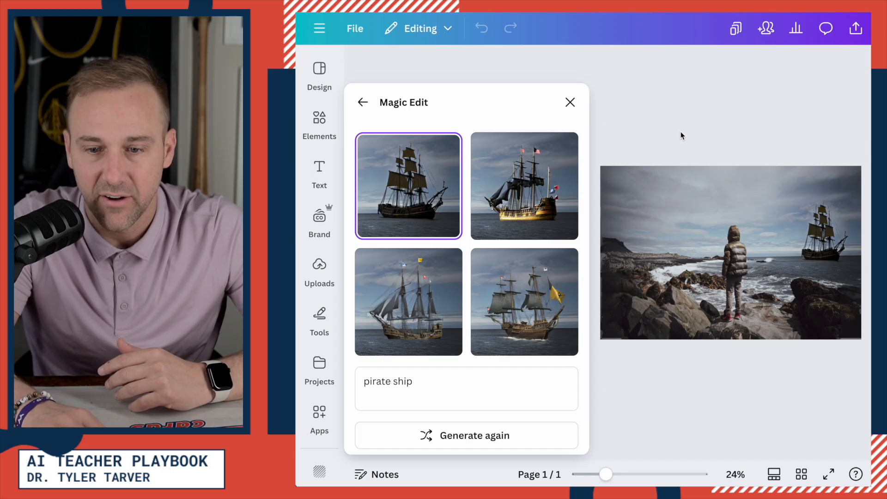
{"action": "left_click", "coordinate": [570, 102]}
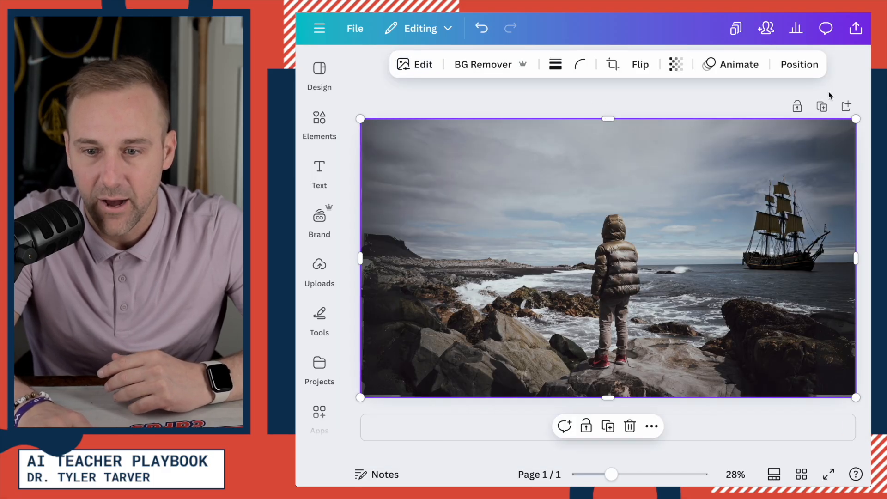
{"action": "left_click", "coordinate": [826, 90]}
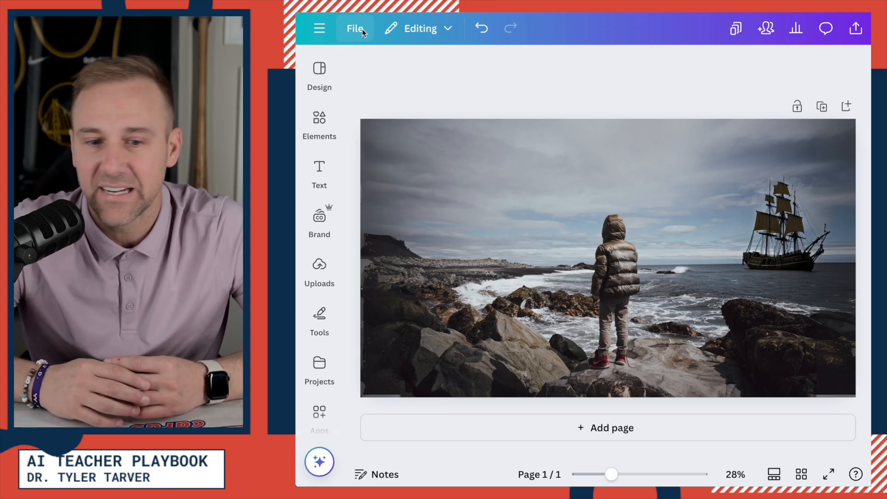
Reopen Magic Edit for the coastal photo with the pirate ship.
{"action": "left_click", "coordinate": [465, 166]}
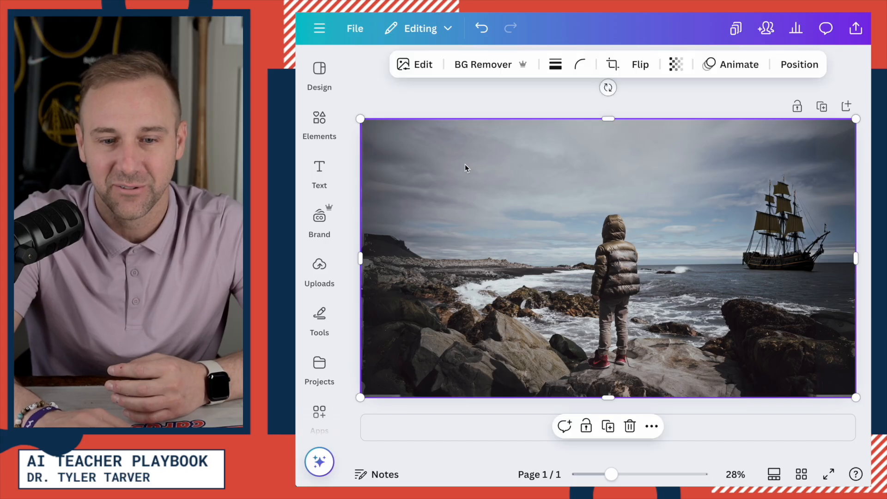
{"action": "left_click", "coordinate": [427, 67]}
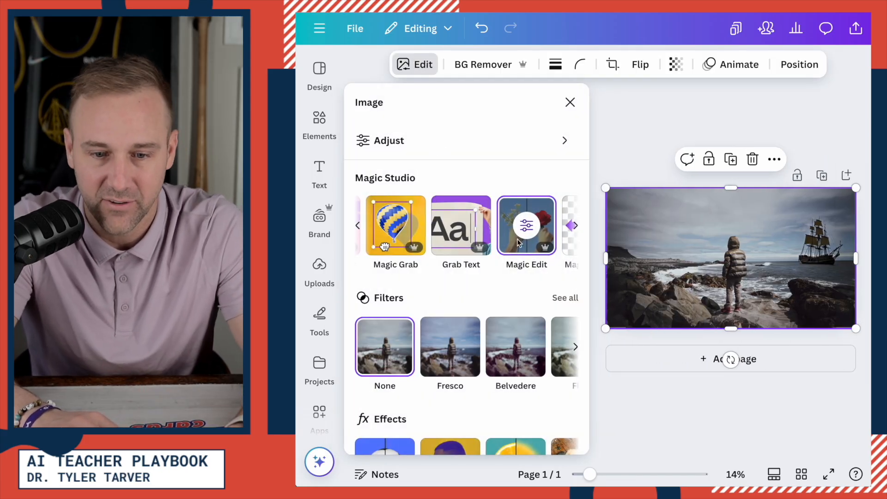
{"action": "left_click", "coordinate": [499, 243]}
{"action": "left_click", "coordinate": [406, 292]}
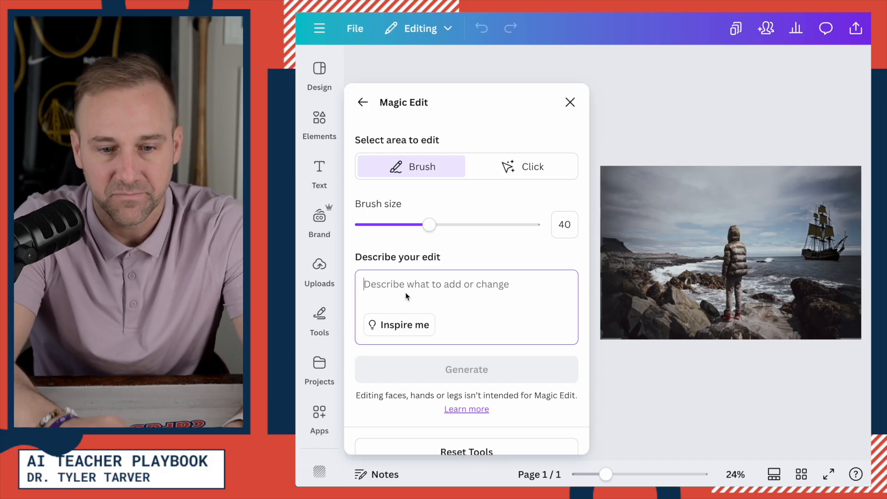
Brush over the horizon on the photo's left side and generate a Magic Edit with the prompt "2 dinosaurs fighting".
{"action": "mouse_move", "coordinate": [672, 257]}
{"action": "left_mouse_down"}
{"action": "mouse_move", "coordinate": [669, 239]}
{"action": "mouse_move", "coordinate": [683, 249]}
{"action": "mouse_move", "coordinate": [661, 230]}
{"action": "left_mouse_up"}
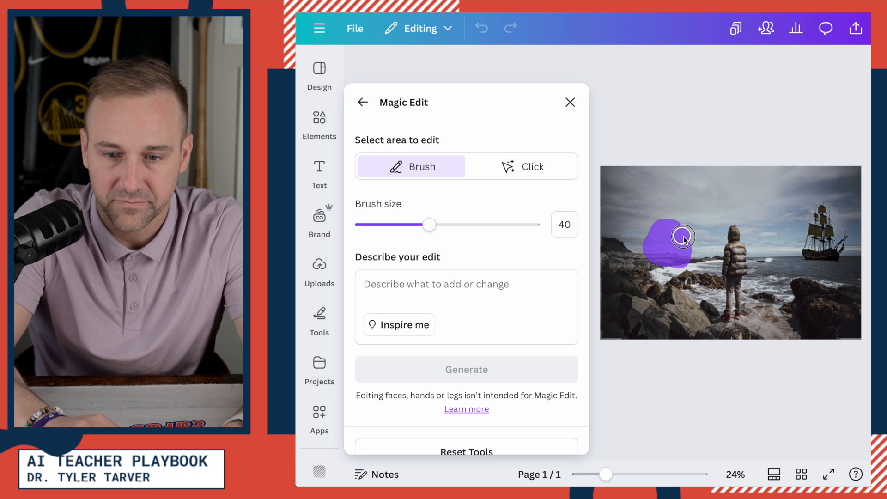
{"action": "left_click_drag", "start_coordinate": [684, 262], "coordinate": [678, 269]}
{"action": "left_click", "coordinate": [503, 284]}
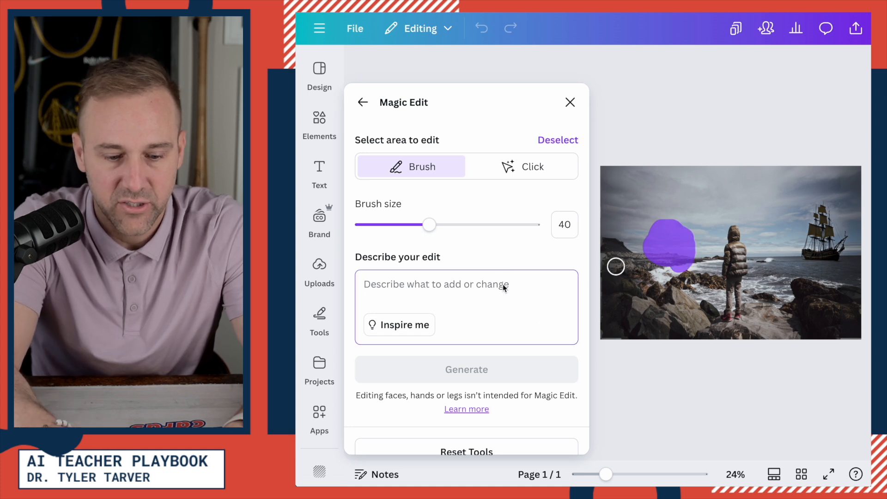
{"action": "type", "text": "2 dina"}
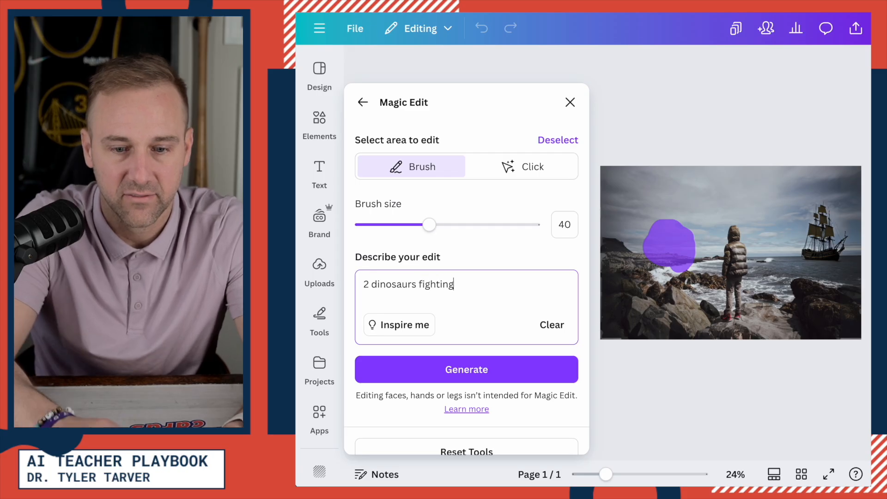
{"action": "left_click", "coordinate": [500, 376]}
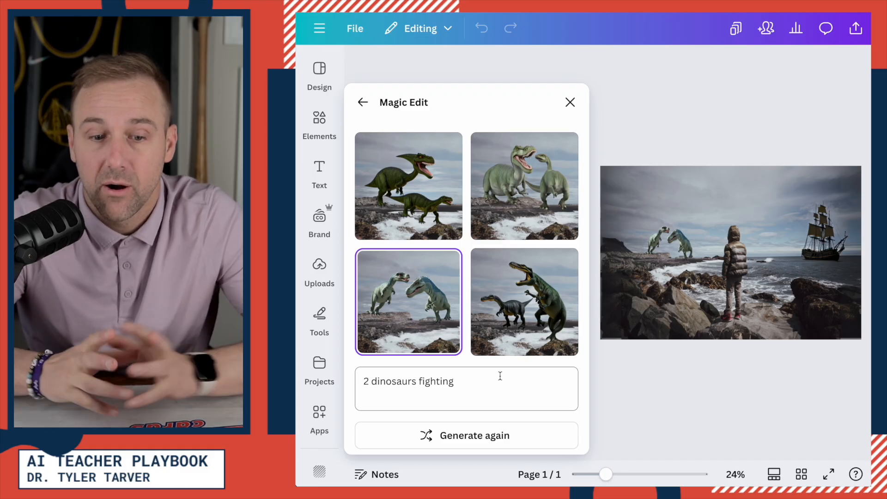
Preview the generated dinosaur variants, keep the third one with two dinosaurs facing each other, and close Magic Edit.
{"action": "left_click", "coordinate": [525, 312]}
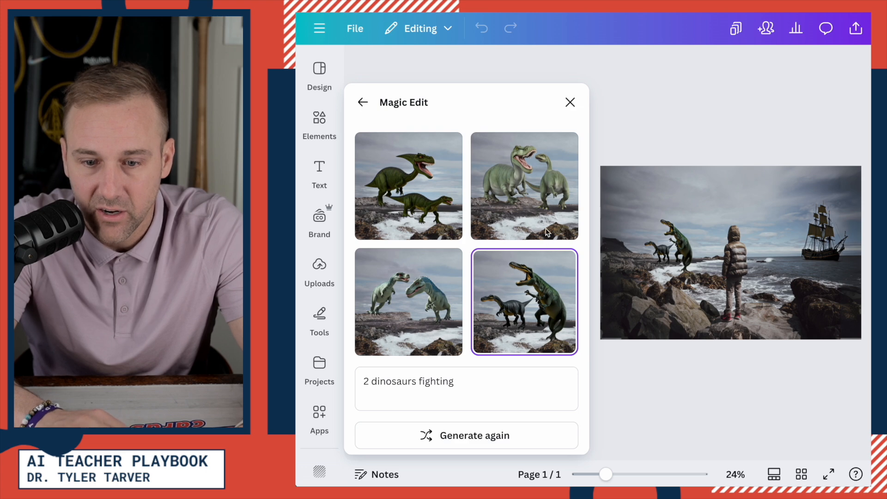
{"action": "left_click", "coordinate": [531, 189]}
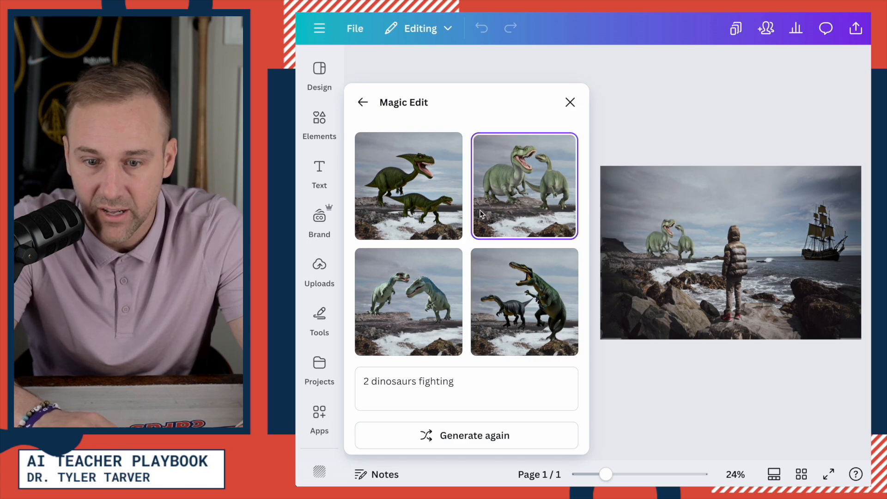
{"action": "left_click", "coordinate": [407, 202]}
{"action": "left_click", "coordinate": [510, 201]}
{"action": "left_click", "coordinate": [425, 267]}
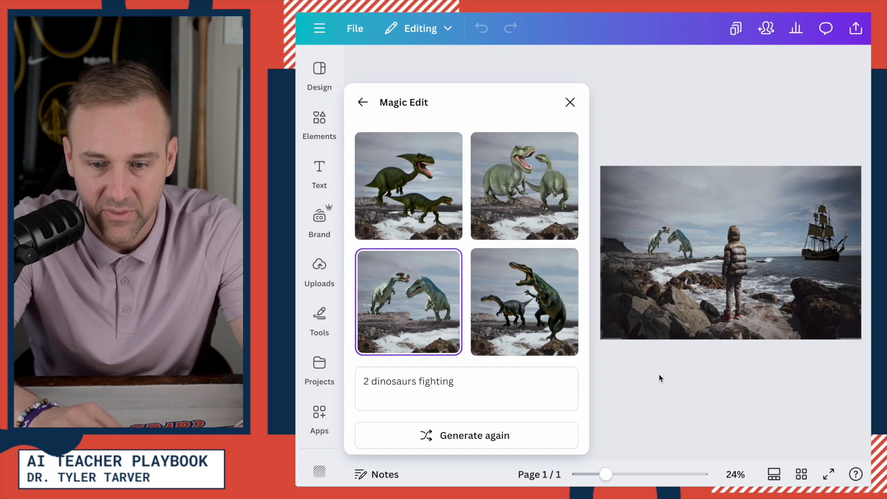
{"action": "left_click", "coordinate": [570, 102]}
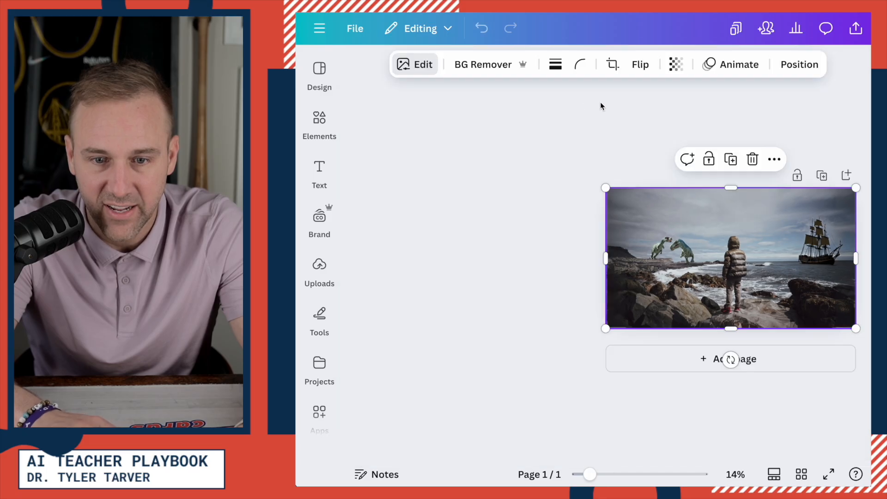
{"action": "left_click", "coordinate": [516, 108]}
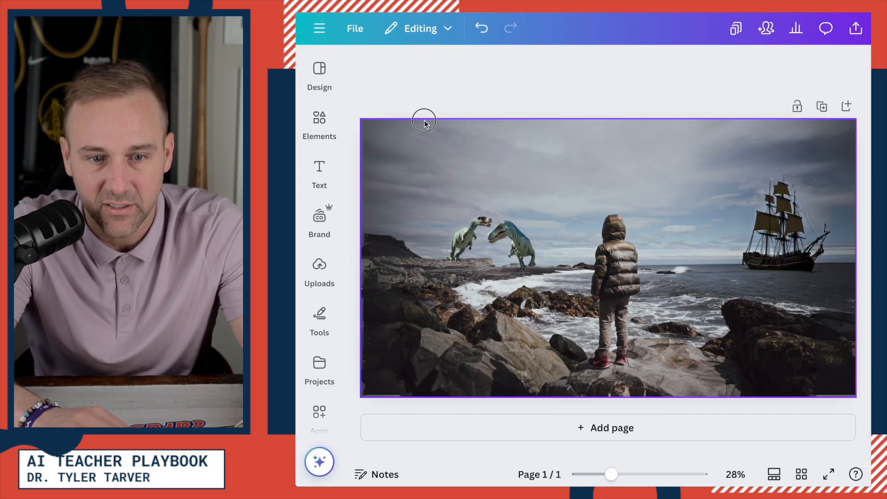
Reopen Magic Edit for the coastal photo and brush over the sky above the person.
{"action": "left_click", "coordinate": [421, 135]}
{"action": "left_click", "coordinate": [420, 68]}
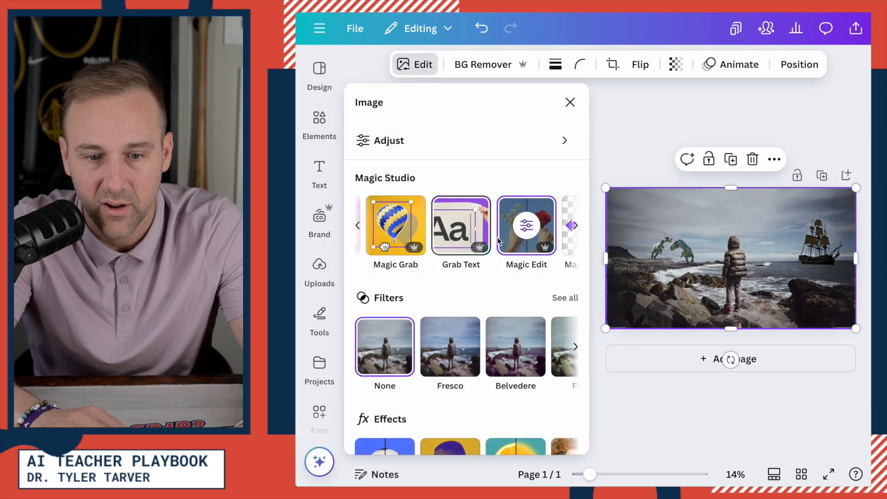
{"action": "left_click", "coordinate": [529, 232]}
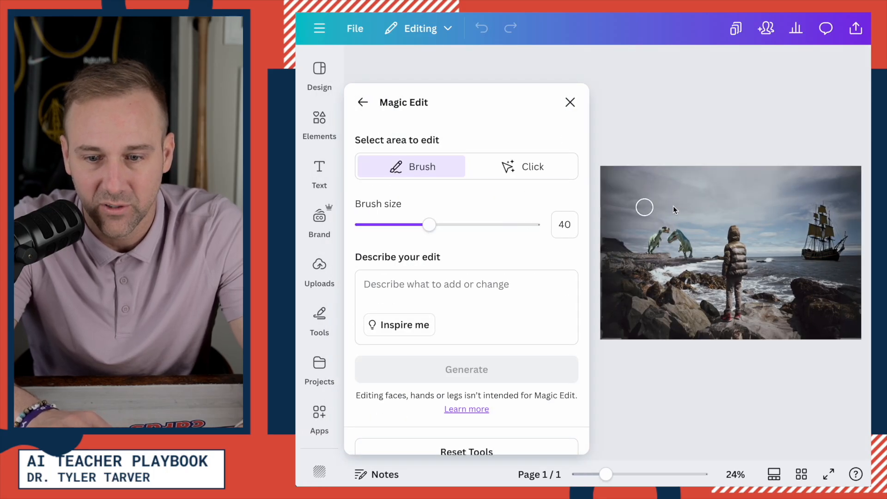
{"action": "mouse_move", "coordinate": [742, 195]}
{"action": "left_mouse_down"}
{"action": "mouse_move", "coordinate": [721, 195]}
{"action": "mouse_move", "coordinate": [713, 186]}
{"action": "mouse_move", "coordinate": [735, 199]}
{"action": "mouse_move", "coordinate": [694, 197]}
{"action": "mouse_move", "coordinate": [747, 194]}
{"action": "mouse_move", "coordinate": [746, 208]}
{"action": "mouse_move", "coordinate": [705, 207]}
{"action": "mouse_move", "coordinate": [687, 193]}
{"action": "mouse_move", "coordinate": [753, 204]}
{"action": "left_mouse_up"}
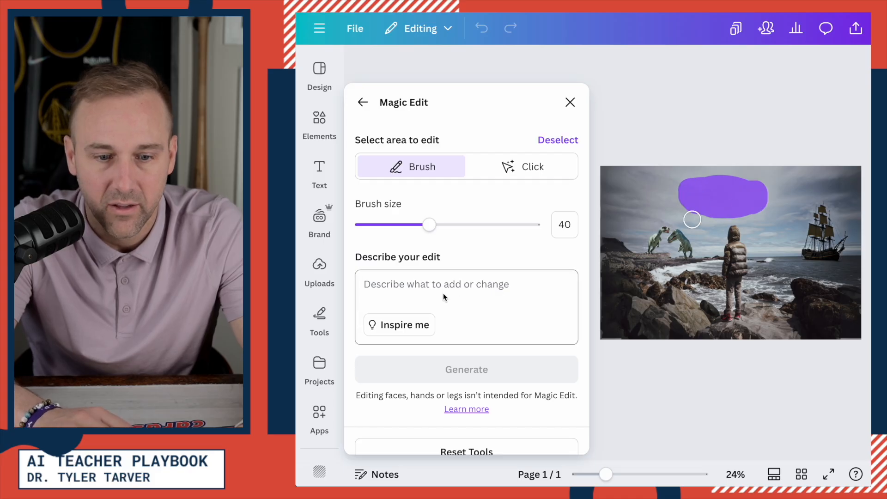
Generate a Magic Edit for the brushed sky area with the prompt "airplane flying".
{"action": "left_click", "coordinate": [443, 292]}
{"action": "type", "text": "ocea"}
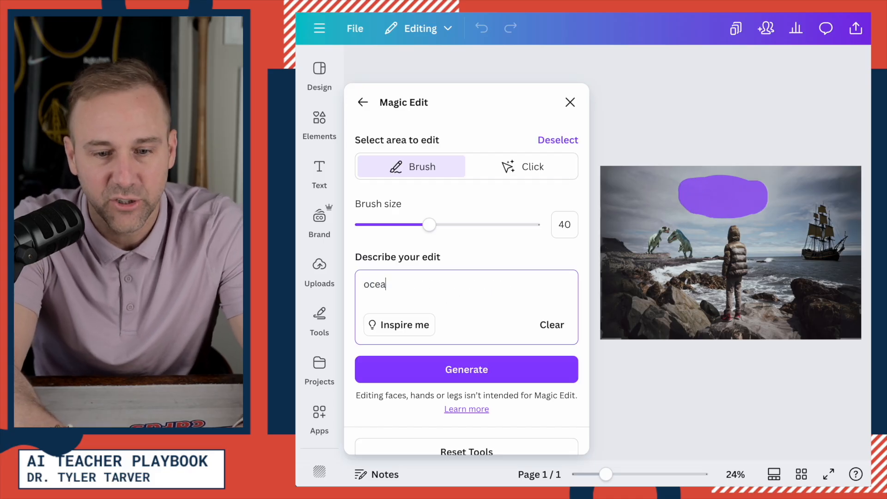
{"action": "type", "text": "nic flight"}
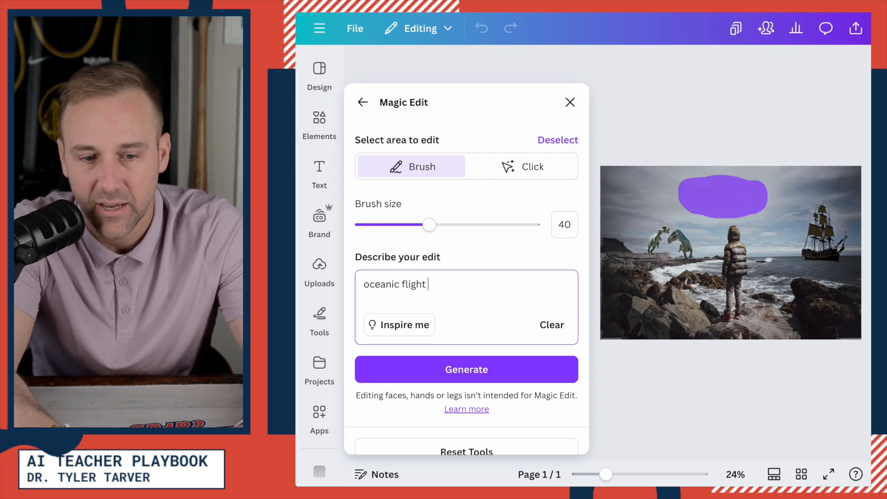
{"action": "key", "text": "ctrl+a"}
{"action": "type", "text": "ai"}
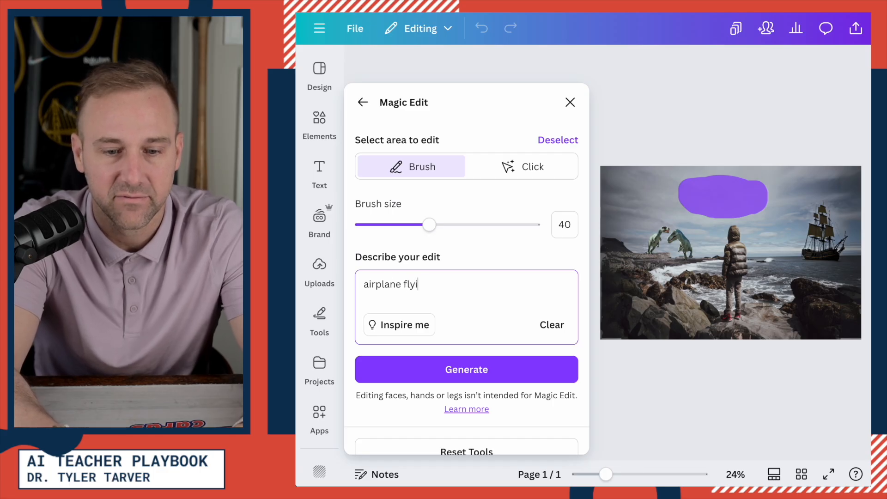
{"action": "left_click", "coordinate": [489, 361]}
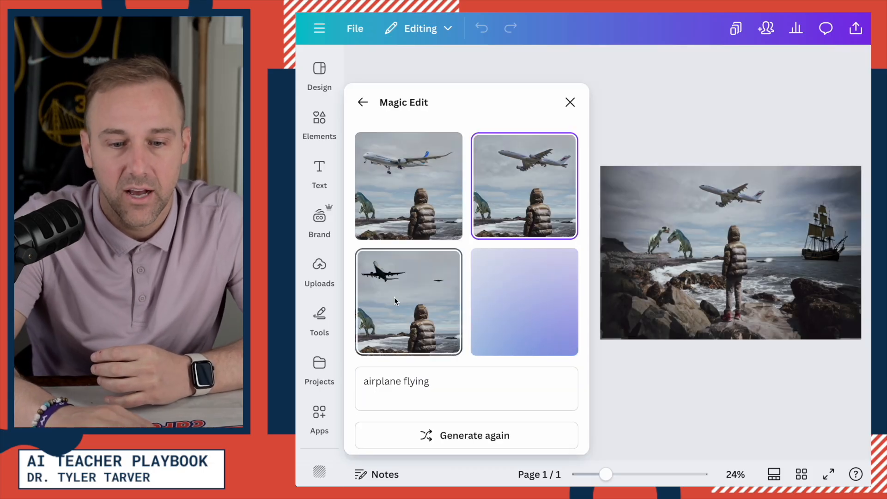
Preview the generated airplane variants, keep the second one with the light-coloured plane, and close Magic Edit.
{"action": "left_click", "coordinate": [427, 264]}
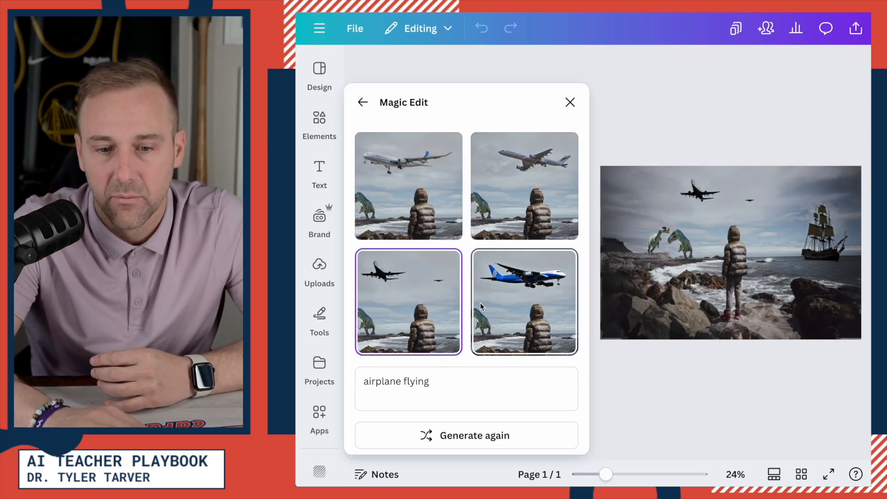
{"action": "left_click", "coordinate": [488, 304]}
{"action": "left_click", "coordinate": [518, 140]}
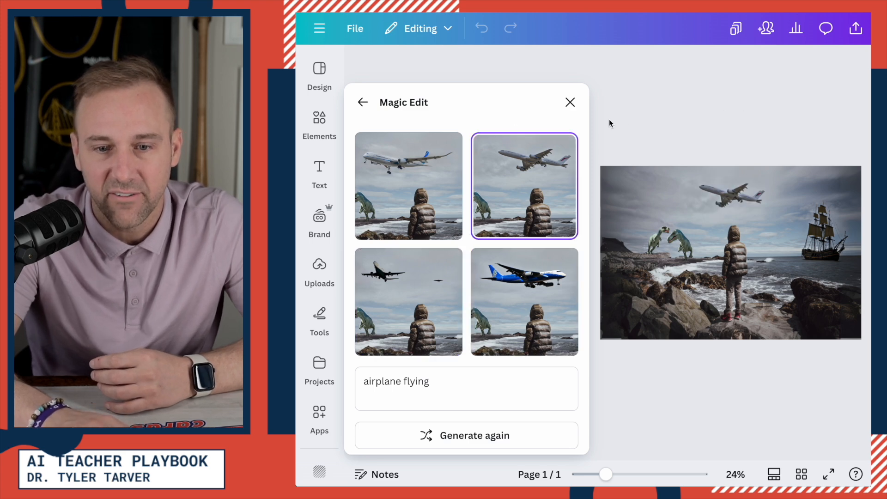
{"action": "left_click", "coordinate": [568, 104]}
{"action": "left_click", "coordinate": [561, 95]}
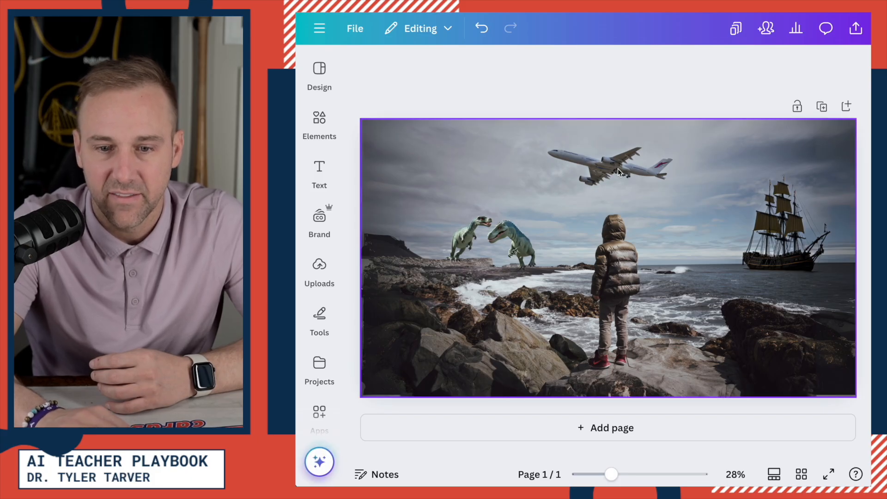
{"action": "left_click", "coordinate": [611, 158]}
{"action": "left_click", "coordinate": [478, 113]}
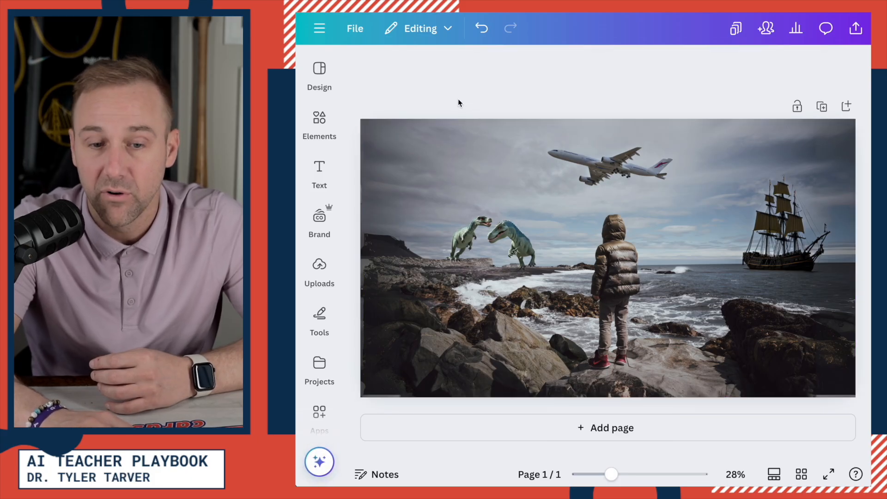
Review the Magic Studio tools available for the edited coastal photo.
{"action": "left_click", "coordinate": [471, 231]}
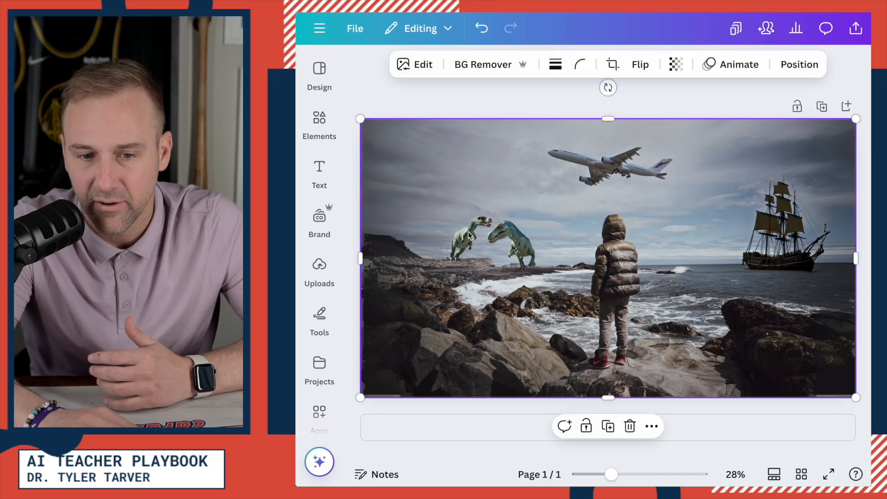
{"action": "left_click", "coordinate": [439, 104]}
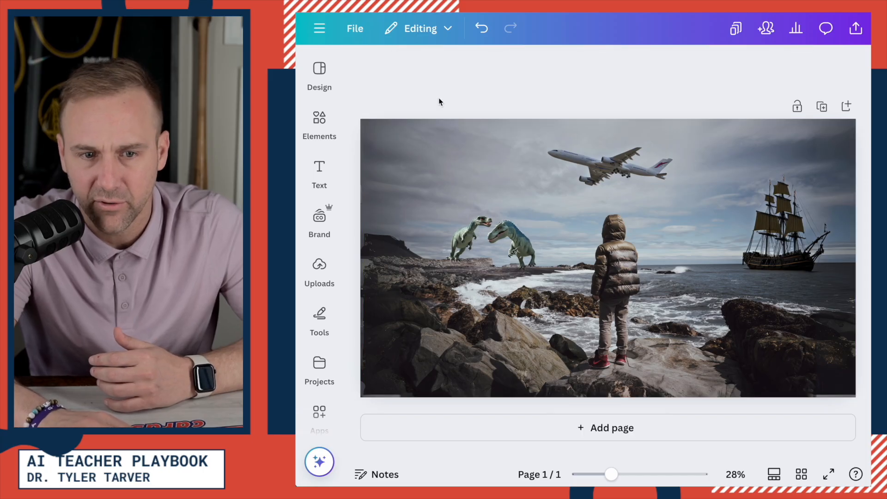
{"action": "left_click", "coordinate": [463, 143]}
{"action": "left_click", "coordinate": [424, 66]}
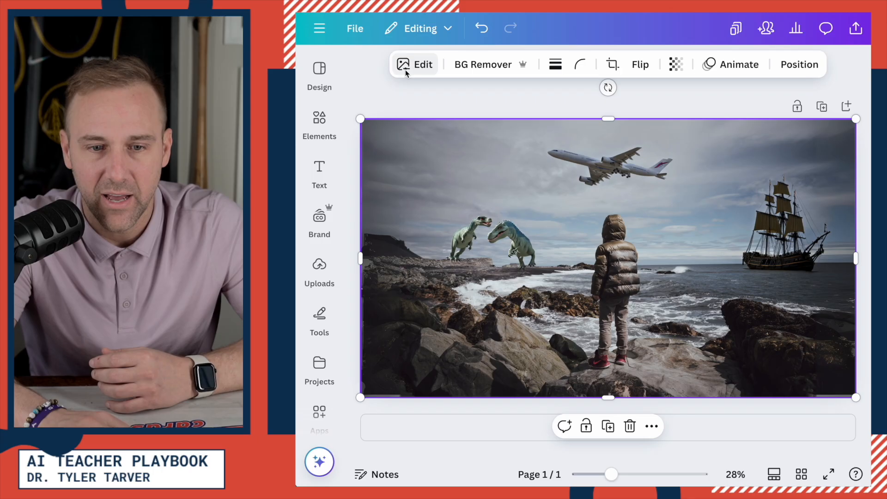
{"action": "scroll", "coordinate": [502, 238], "scroll_direction": "right", "scroll_amount": 2}
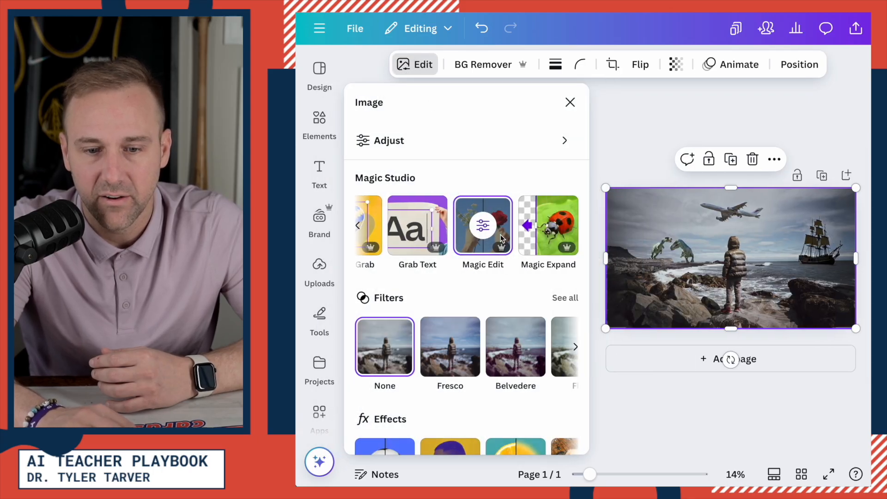
{"action": "scroll", "coordinate": [502, 238], "scroll_direction": "left", "scroll_amount": 4}
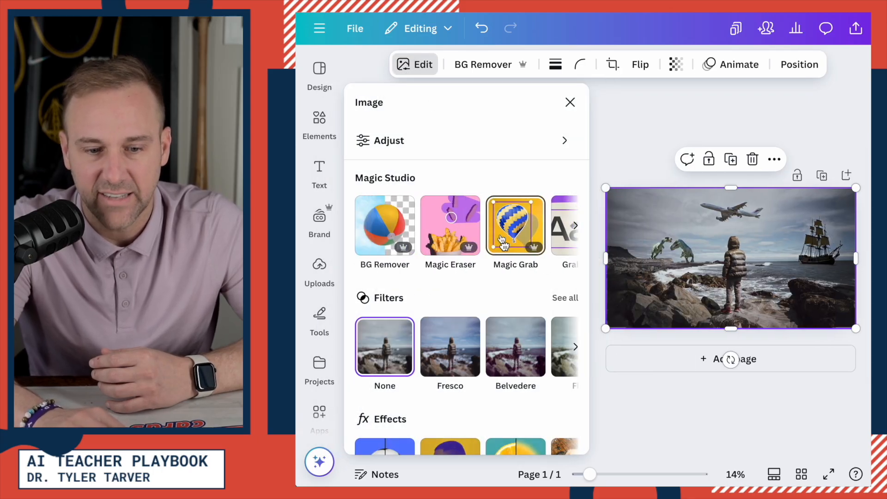
{"action": "scroll", "coordinate": [502, 239], "scroll_direction": "right", "scroll_amount": 1}
{"action": "left_click", "coordinate": [677, 127]}
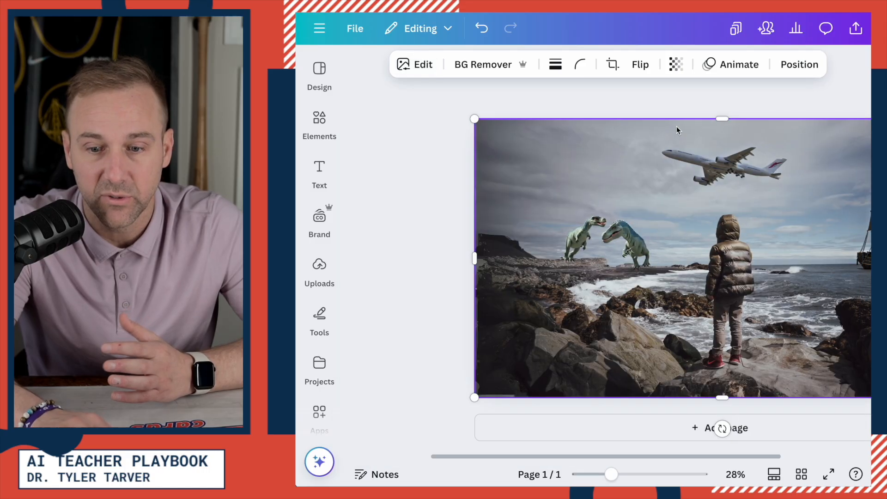
{"action": "left_click", "coordinate": [415, 107]}
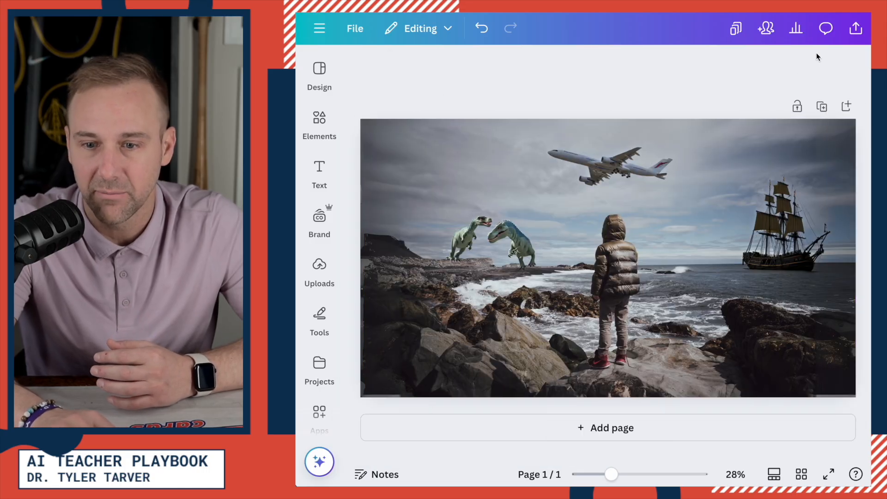
Download the edited coastal design as a PNG file.
{"action": "left_click", "coordinate": [856, 29]}
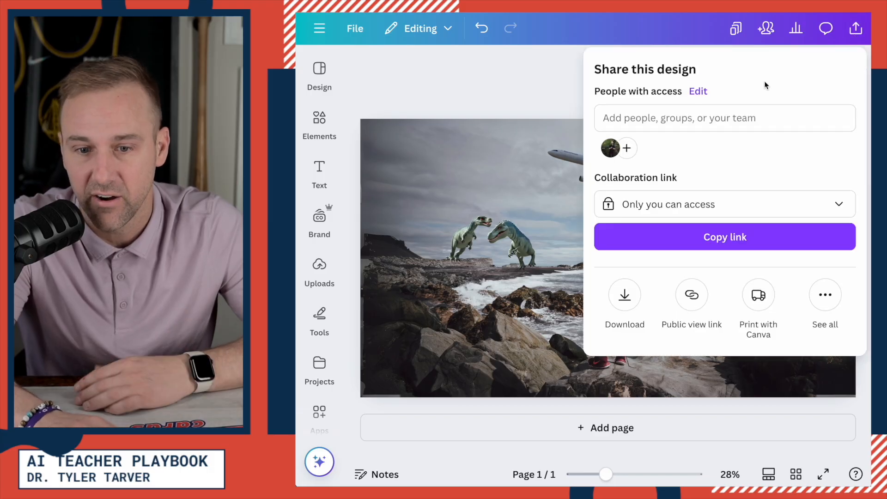
{"action": "left_click", "coordinate": [626, 298]}
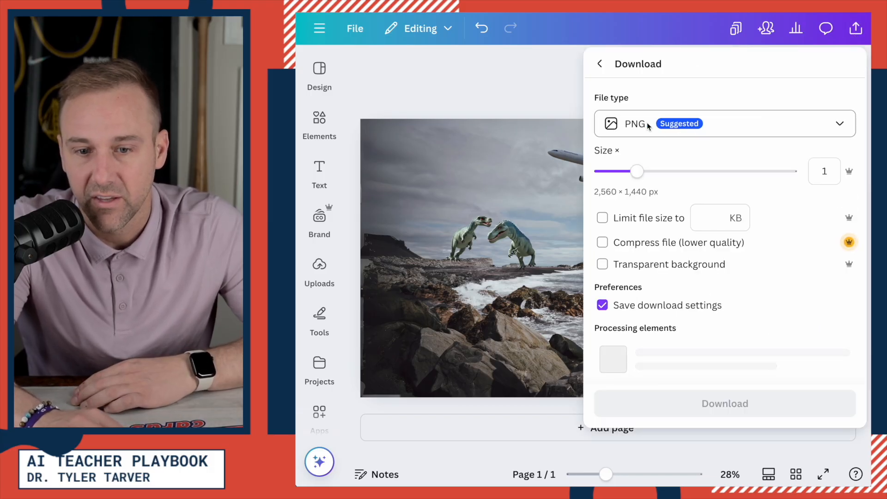
{"action": "left_click", "coordinate": [636, 332]}
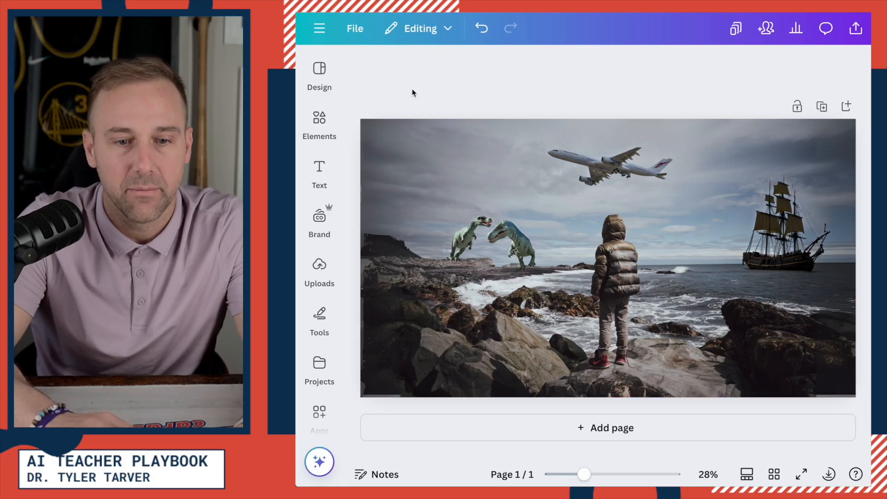
{"action": "left_click_drag", "start_coordinate": [435, 86], "coordinate": [832, 386]}
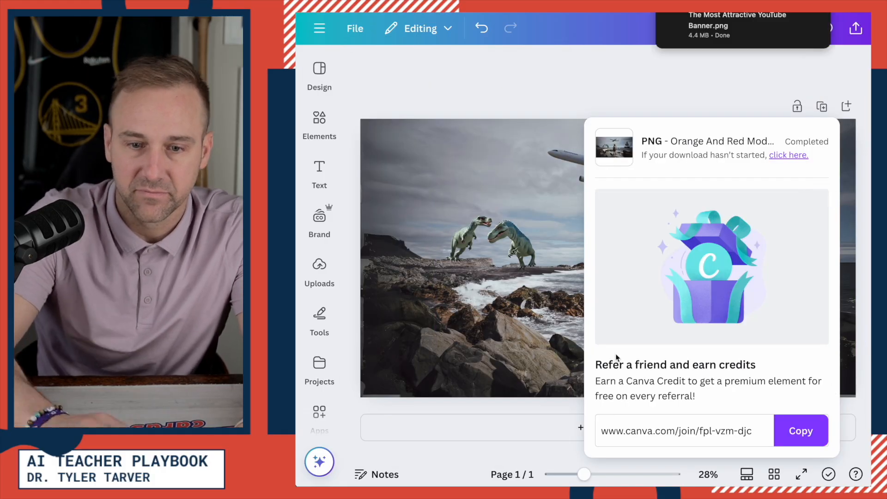
{"action": "left_click", "coordinate": [556, 285]}
Search the uploaded images for "rock statue" and add the stone statue photo with the blue sky to the coastal design.
{"action": "left_click", "coordinate": [318, 271]}
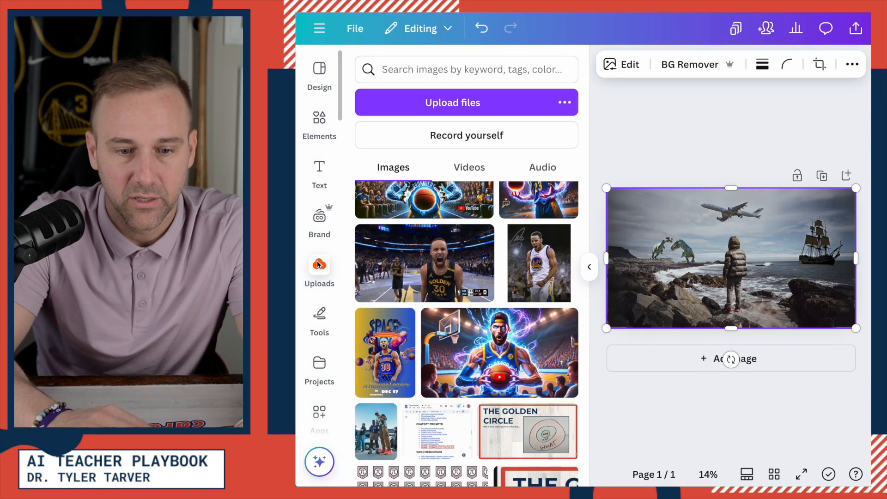
{"action": "left_click", "coordinate": [428, 69]}
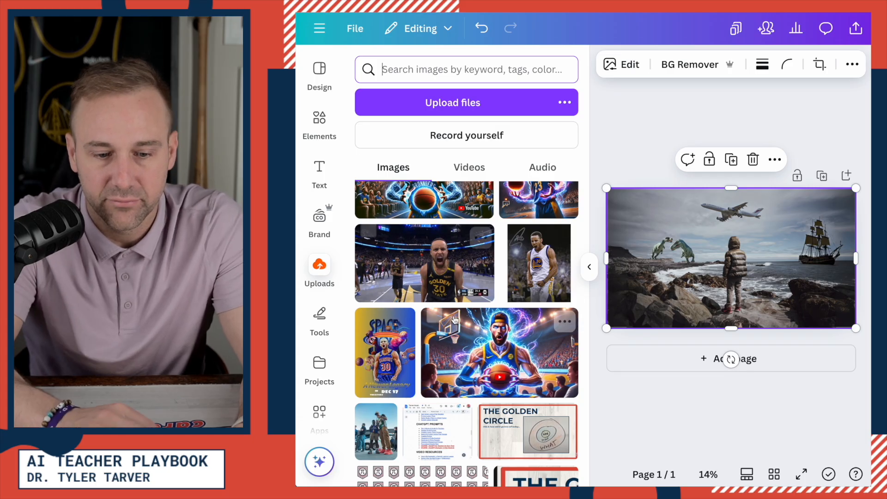
{"action": "scroll", "coordinate": [454, 318], "scroll_direction": "down", "scroll_amount": 15}
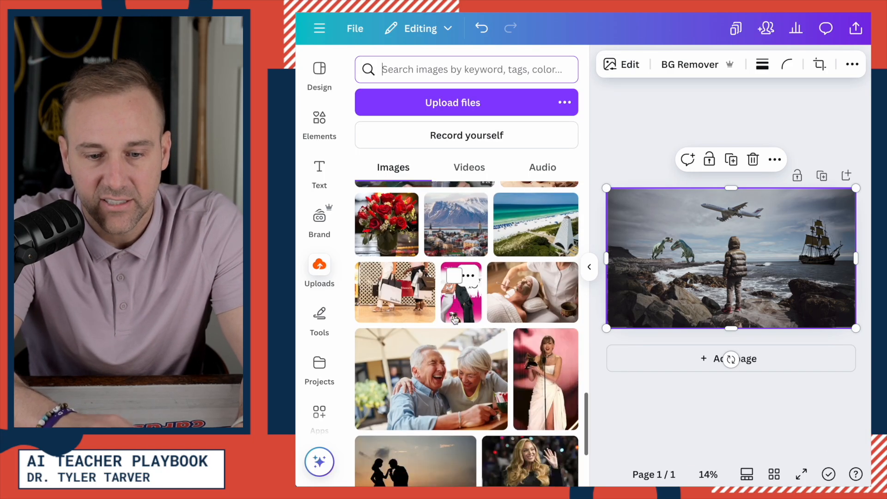
{"action": "scroll", "coordinate": [454, 318], "scroll_direction": "down", "scroll_amount": 15}
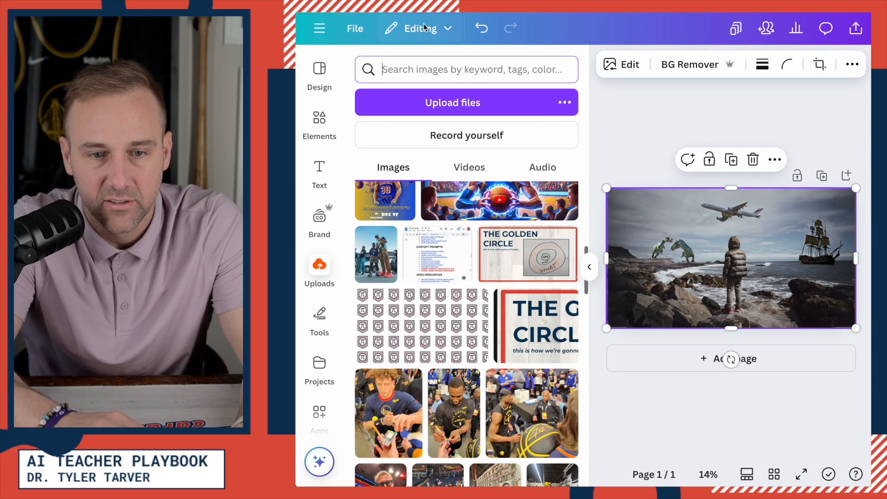
{"action": "left_click", "coordinate": [411, 68]}
{"action": "type", "text": "rock statue"}
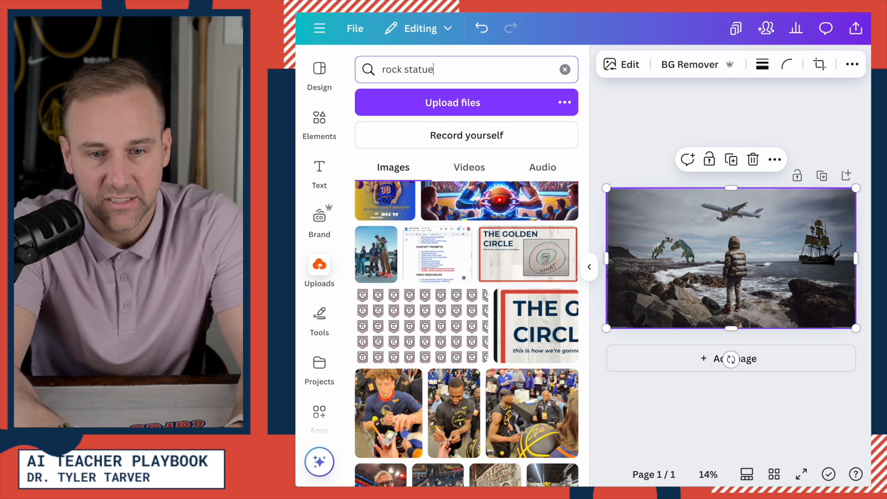
{"action": "key", "text": "Return"}
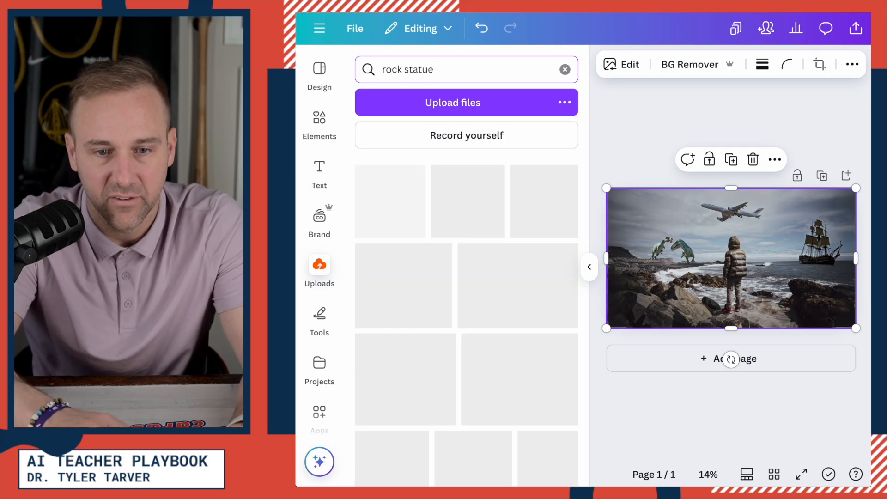
{"action": "scroll", "coordinate": [448, 302], "scroll_direction": "down", "scroll_amount": 6}
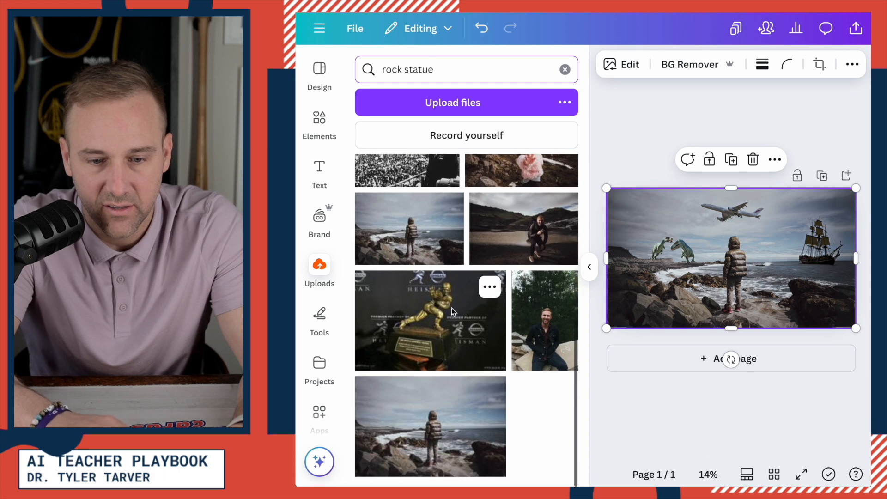
{"action": "scroll", "coordinate": [451, 307], "scroll_direction": "up", "scroll_amount": 5}
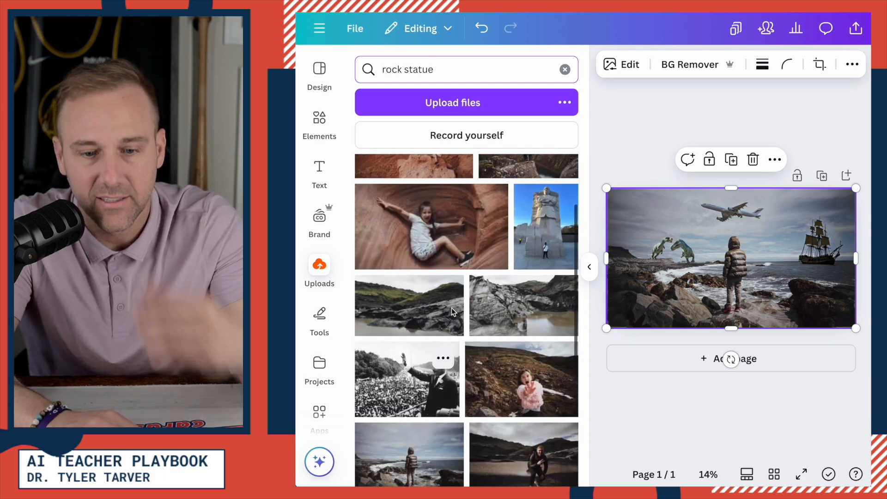
{"action": "left_click", "coordinate": [566, 241]}
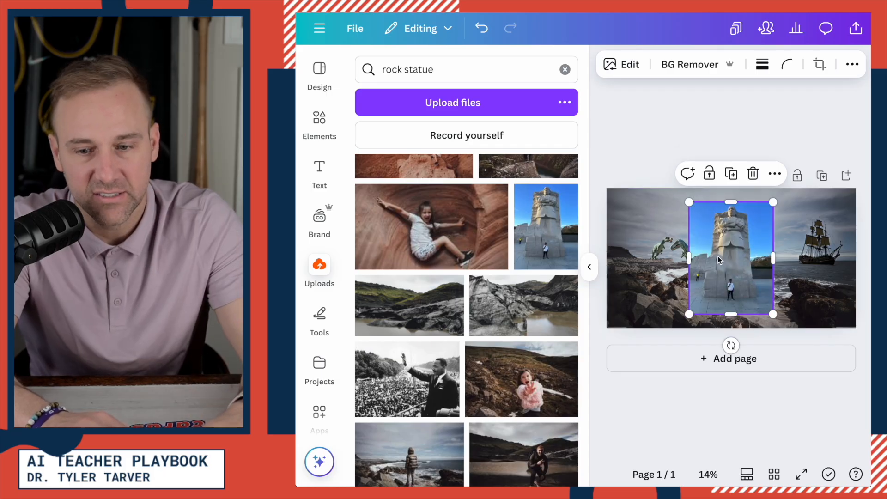
Deselect the statue photo and leave the coastal design for the home page.
{"action": "left_click", "coordinate": [655, 160]}
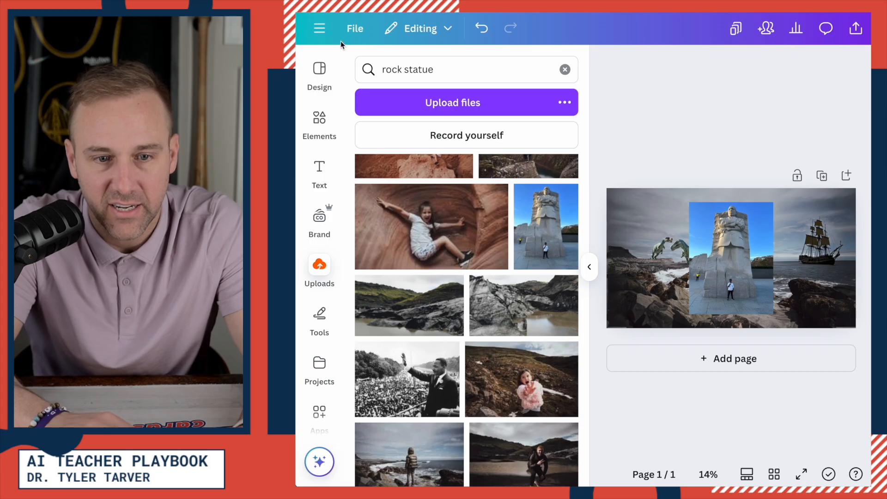
{"action": "left_click", "coordinate": [322, 28]}
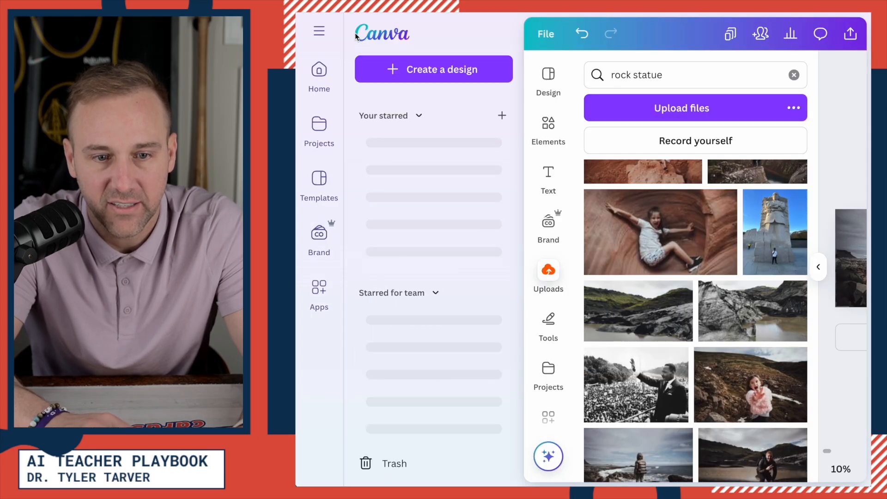
{"action": "left_click", "coordinate": [316, 30]}
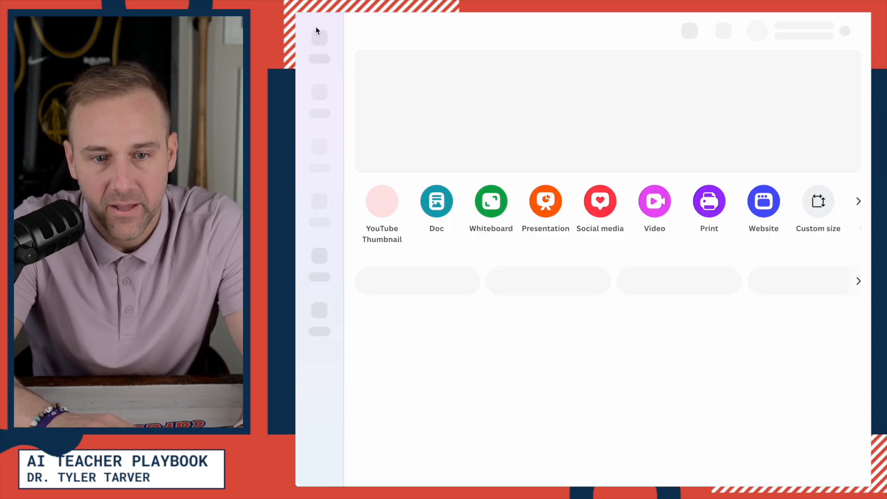
Search for "instagram story" and browse the matching templates.
{"action": "left_click", "coordinate": [475, 26]}
{"action": "type", "text": "instagram story"}
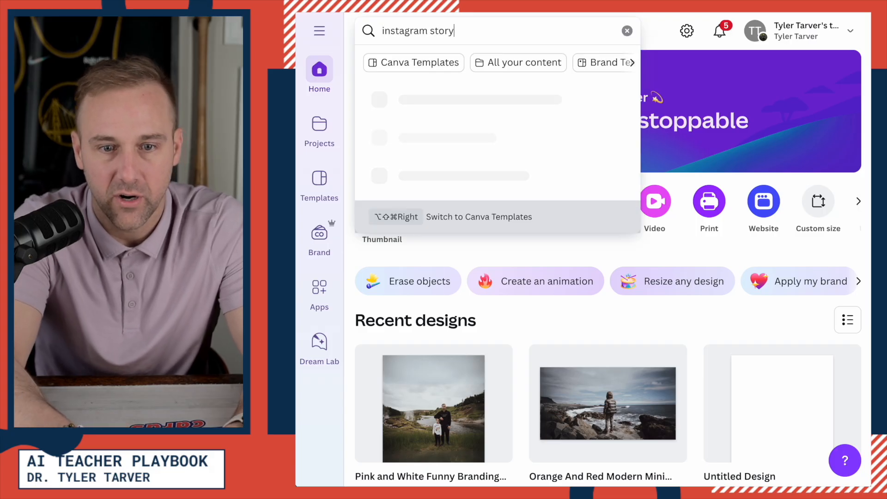
{"action": "key", "text": "Return"}
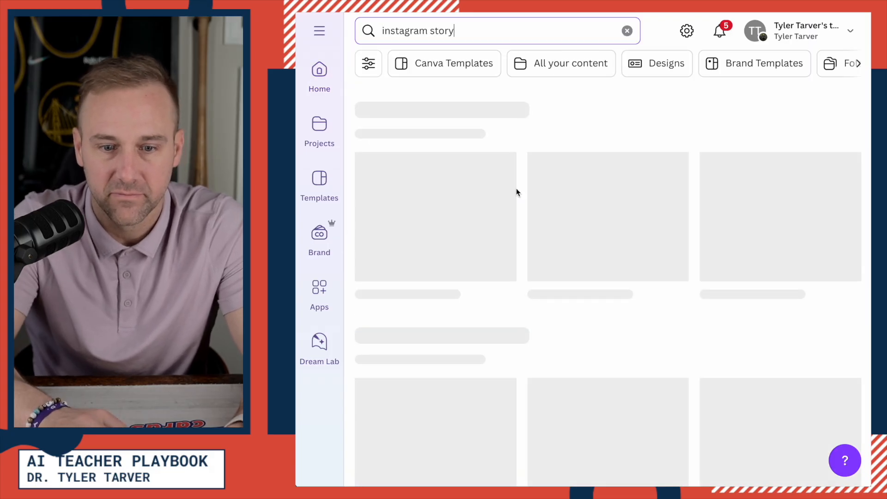
{"action": "scroll", "coordinate": [587, 328], "scroll_direction": "down", "scroll_amount": 5}
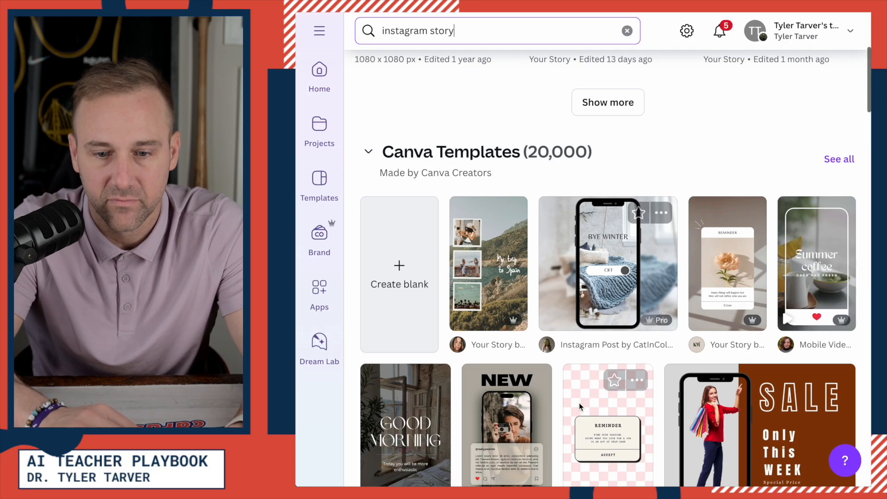
{"action": "scroll", "coordinate": [522, 323], "scroll_direction": "down", "scroll_amount": 1}
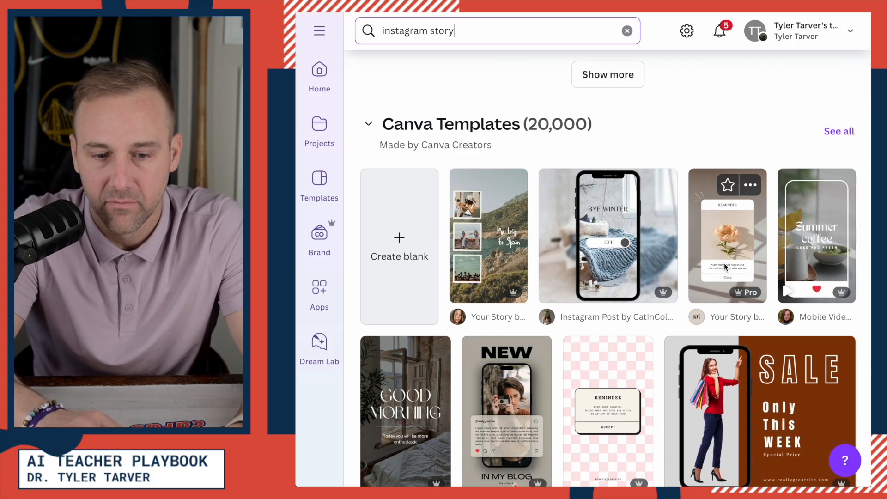
{"action": "scroll", "coordinate": [586, 356], "scroll_direction": "down", "scroll_amount": 7}
{"action": "scroll", "coordinate": [587, 359], "scroll_direction": "down", "scroll_amount": 4}
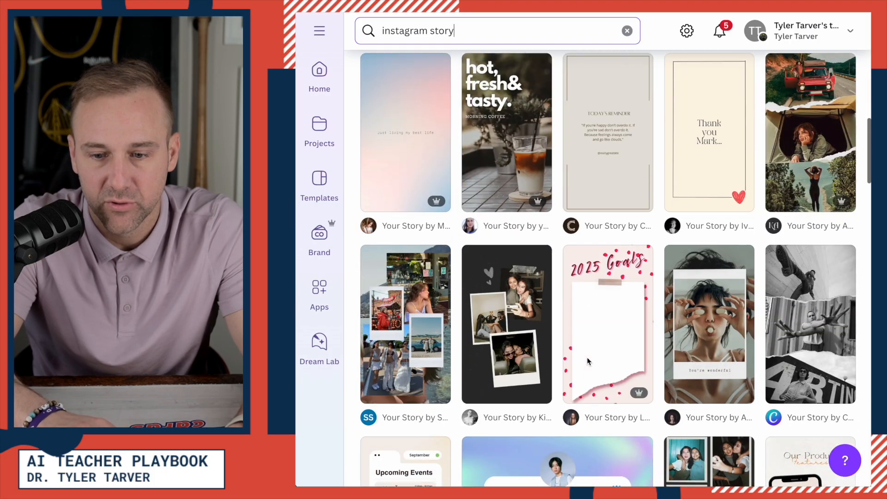
{"action": "scroll", "coordinate": [586, 358], "scroll_direction": "up", "scroll_amount": 16}
Search for "instagram post" and open the Grey Black Simple Fashion Instagram Post template for customizing.
{"action": "double_click", "coordinate": [440, 36]}
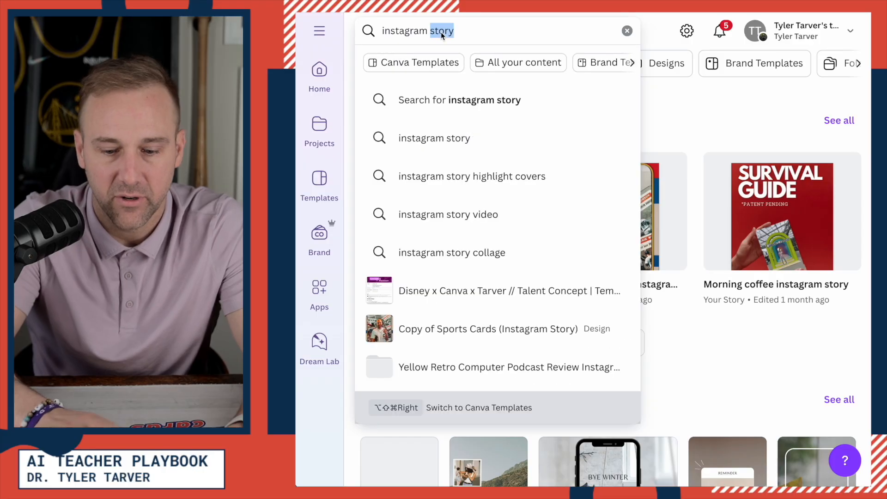
{"action": "type", "text": "post"}
{"action": "key", "text": "Return"}
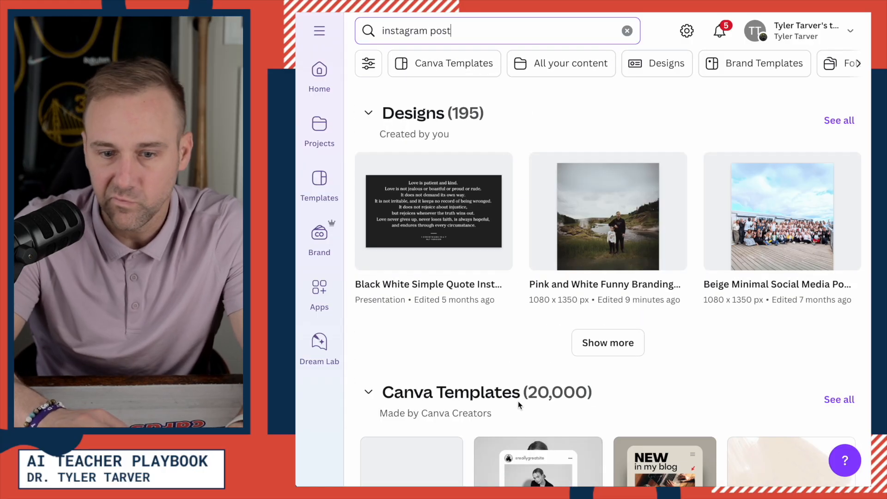
{"action": "scroll", "coordinate": [549, 399], "scroll_direction": "down", "scroll_amount": 7}
{"action": "scroll", "coordinate": [552, 400], "scroll_direction": "down", "scroll_amount": 2}
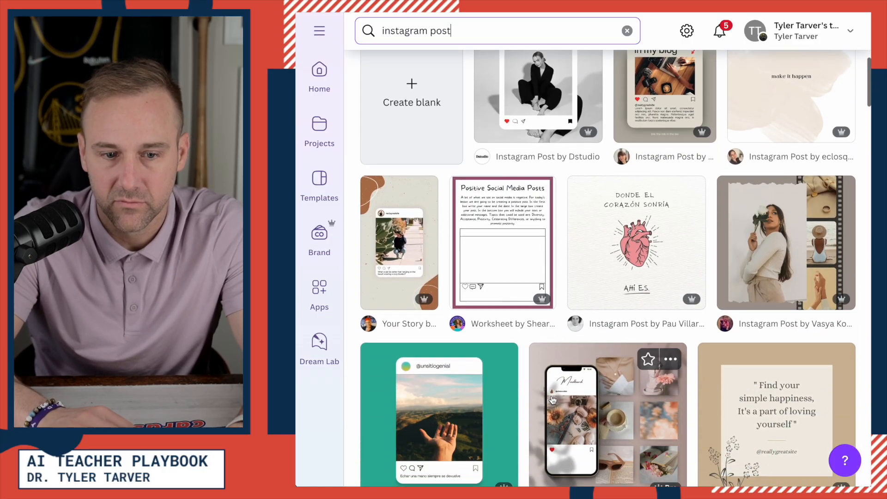
{"action": "left_click", "coordinate": [535, 112]}
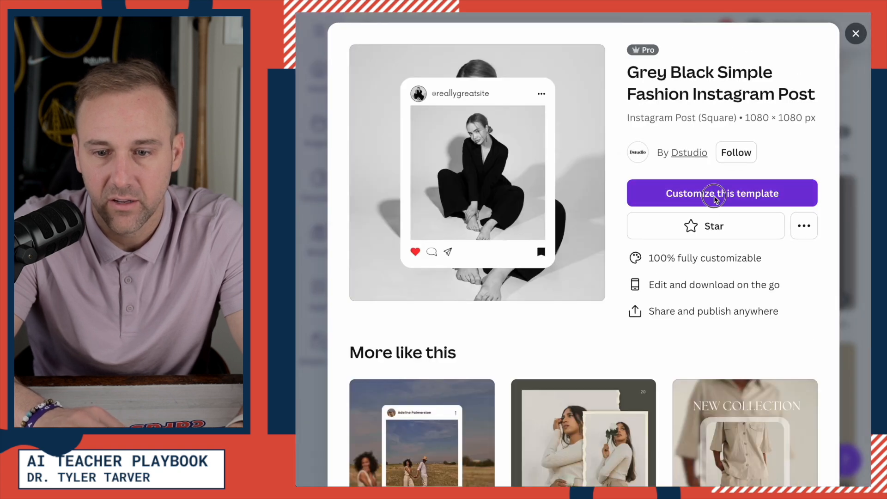
{"action": "left_click", "coordinate": [714, 198]}
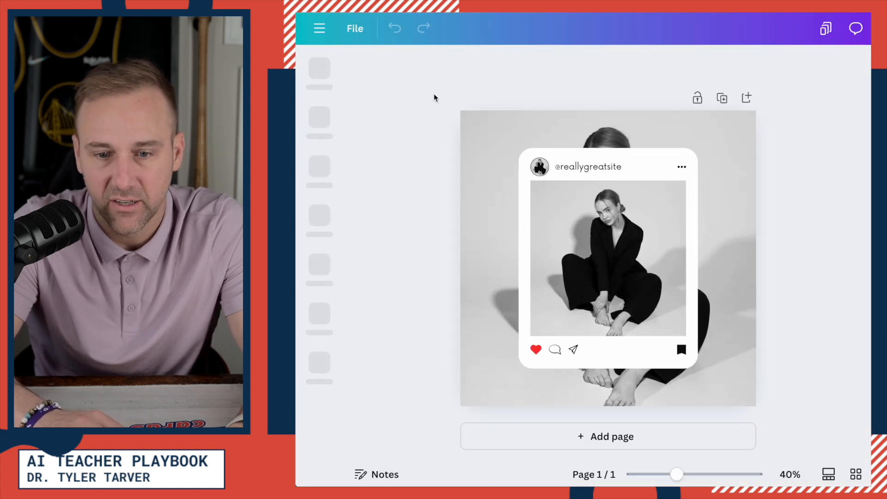
Clear the template's elements and background photo, and place the stone statue photo centred at full page height.
{"action": "left_click_drag", "start_coordinate": [434, 98], "coordinate": [729, 352]}
{"action": "key", "text": "Delete"}
{"action": "left_click", "coordinate": [727, 351]}
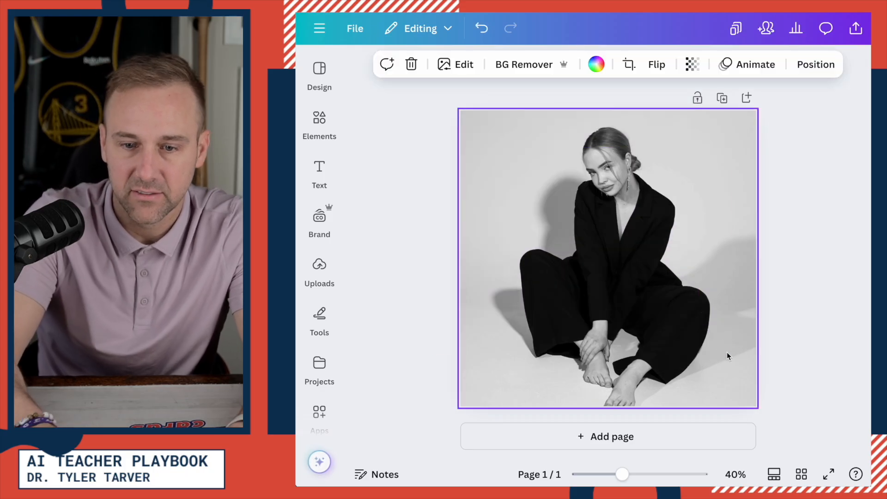
{"action": "key", "text": "Delete"}
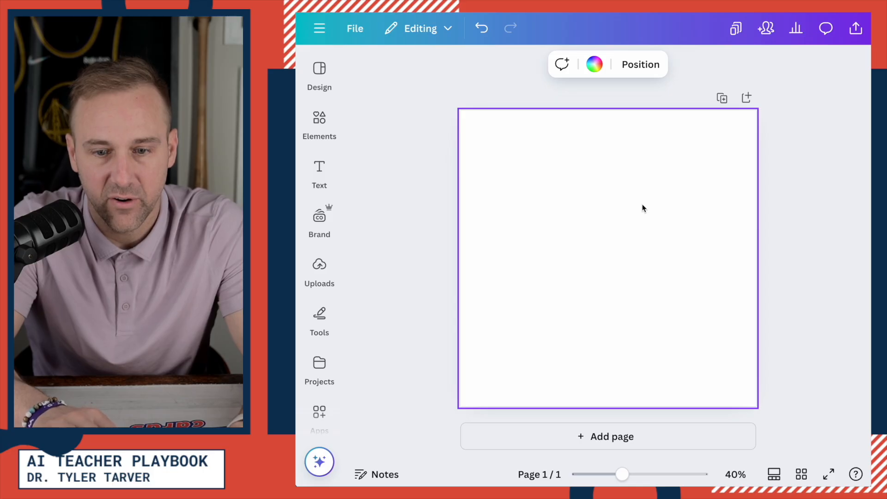
{"action": "key", "text": "ctrl+z"}
{"action": "left_click_drag", "start_coordinate": [594, 255], "coordinate": [623, 254]}
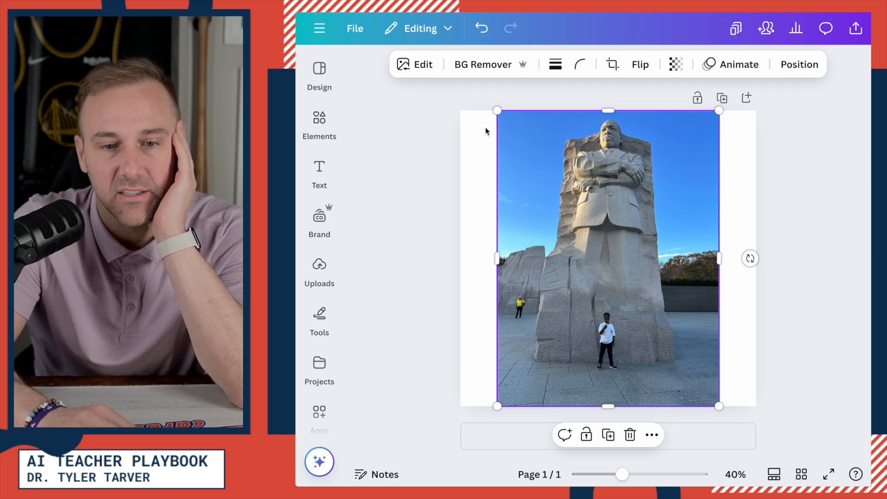
Generate a Magic Expand of the statue photo using the Whole Page size.
{"action": "left_click", "coordinate": [424, 66]}
{"action": "scroll", "coordinate": [550, 245], "scroll_direction": "right", "scroll_amount": 5}
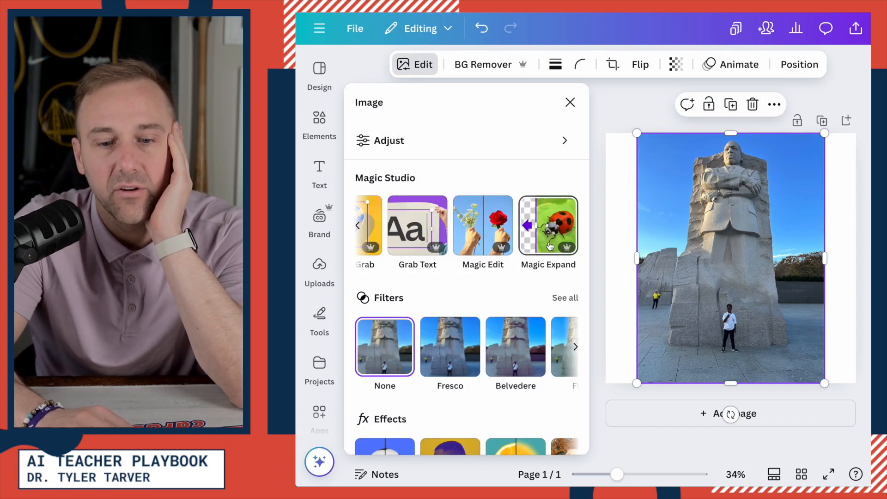
{"action": "left_click", "coordinate": [559, 240]}
{"action": "left_click", "coordinate": [477, 240]}
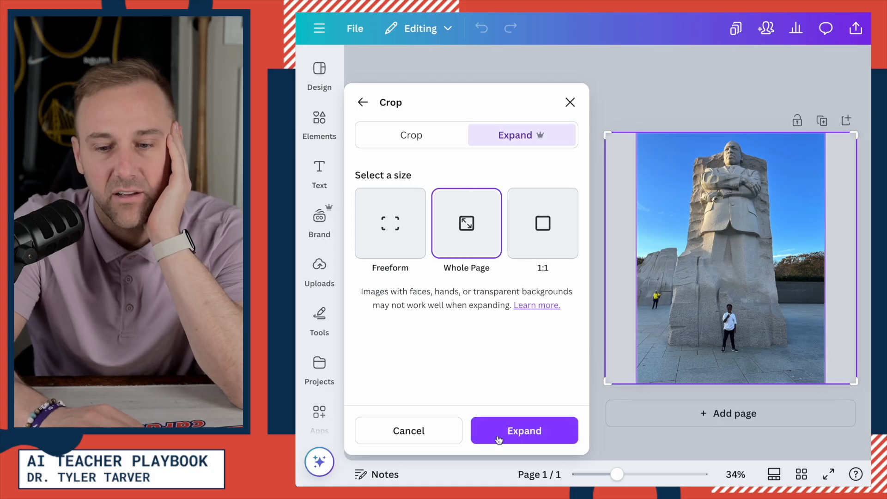
{"action": "left_click", "coordinate": [473, 436]}
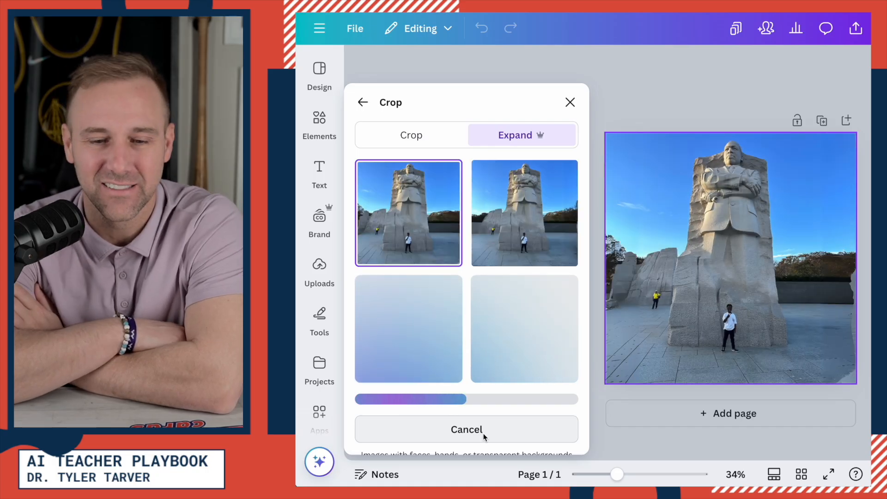
Compare the expanded variants, keep the fourth one, and enlarge the photo slightly past the page's upper-right corner.
{"action": "left_click", "coordinate": [501, 231]}
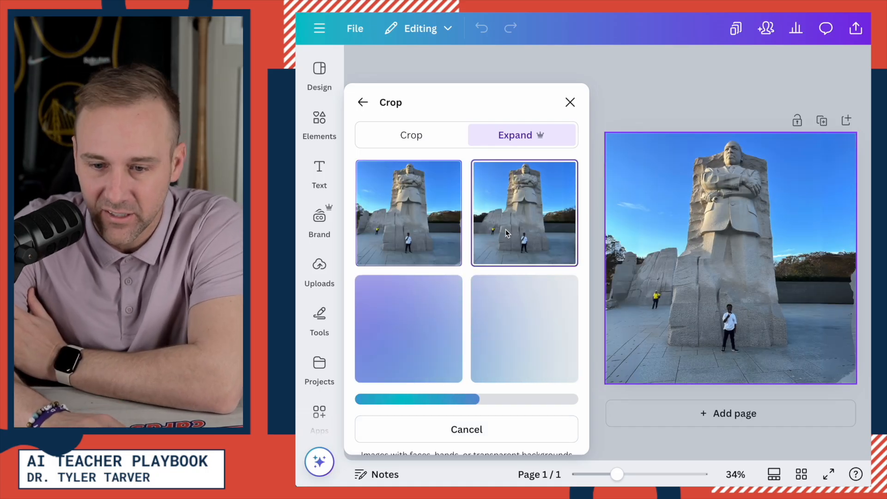
{"action": "left_click", "coordinate": [376, 348]}
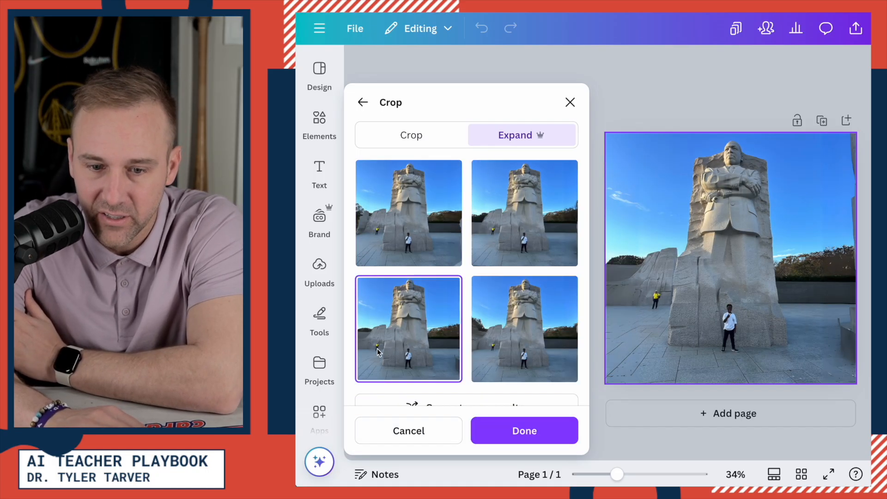
{"action": "left_click", "coordinate": [478, 346]}
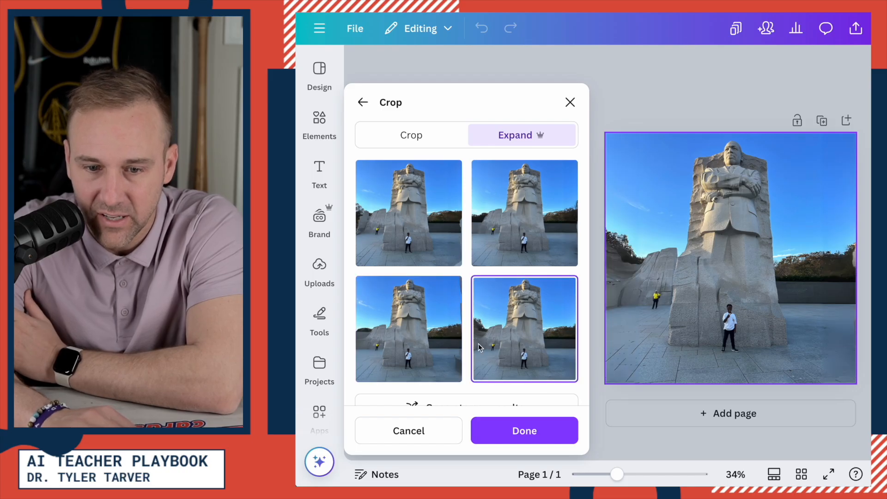
{"action": "left_click", "coordinate": [498, 222]}
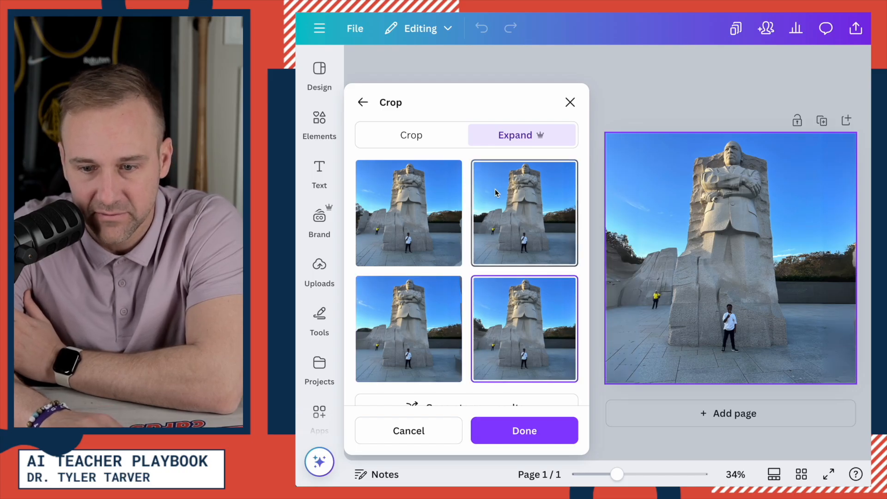
{"action": "left_click", "coordinate": [508, 302]}
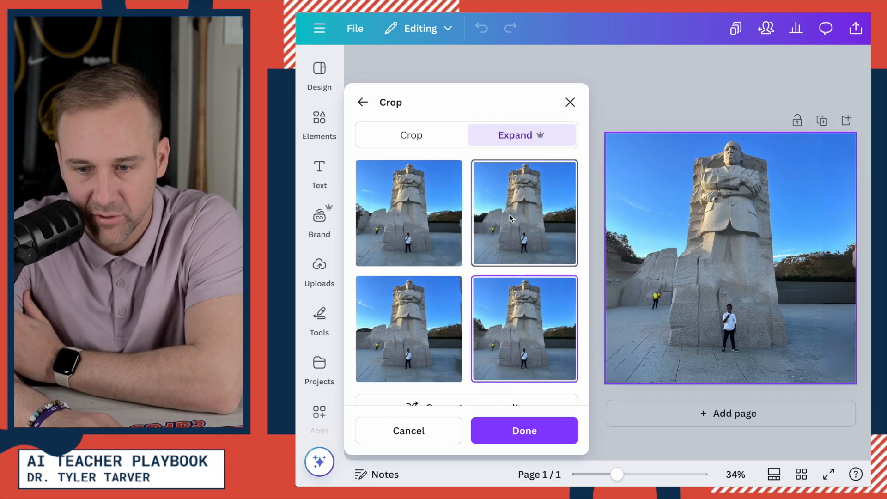
{"action": "left_click", "coordinate": [503, 425]}
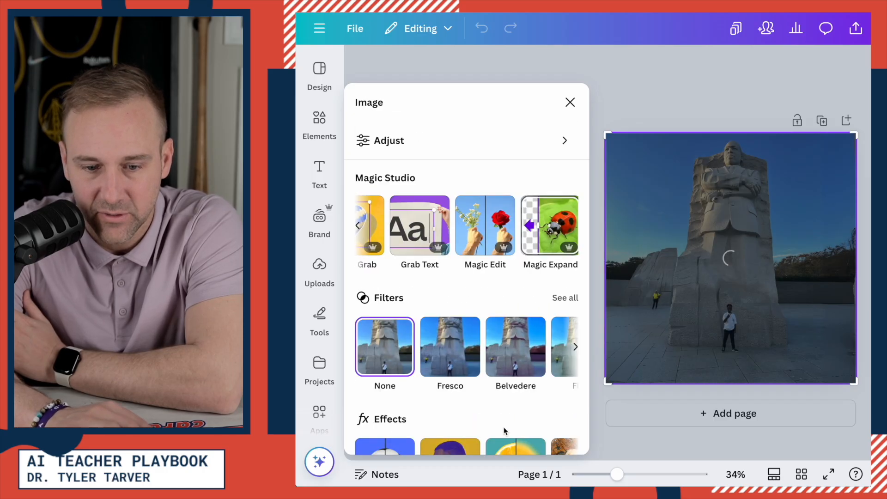
{"action": "left_click_drag", "start_coordinate": [855, 134], "coordinate": [861, 130]}
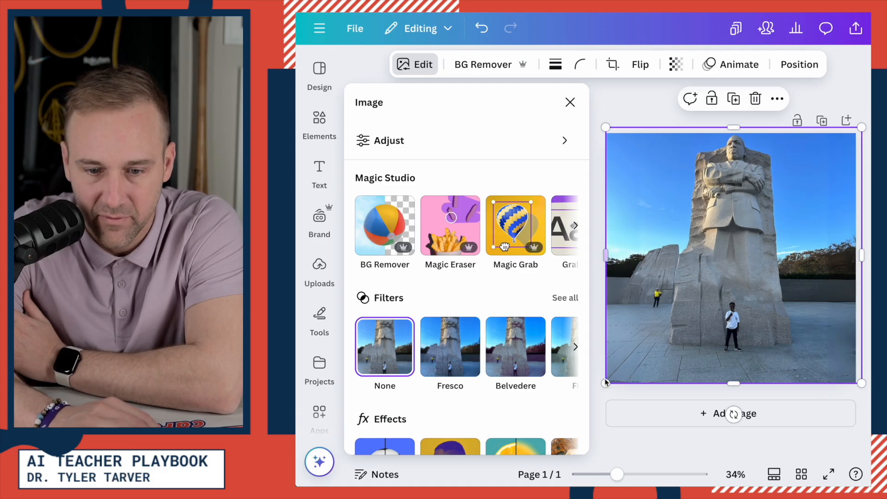
Enlarge the statue photo past the page's lower-left corner and centre it horizontally on the page.
{"action": "left_click_drag", "start_coordinate": [602, 382], "coordinate": [590, 398]}
{"action": "left_click_drag", "start_coordinate": [726, 250], "coordinate": [731, 249]}
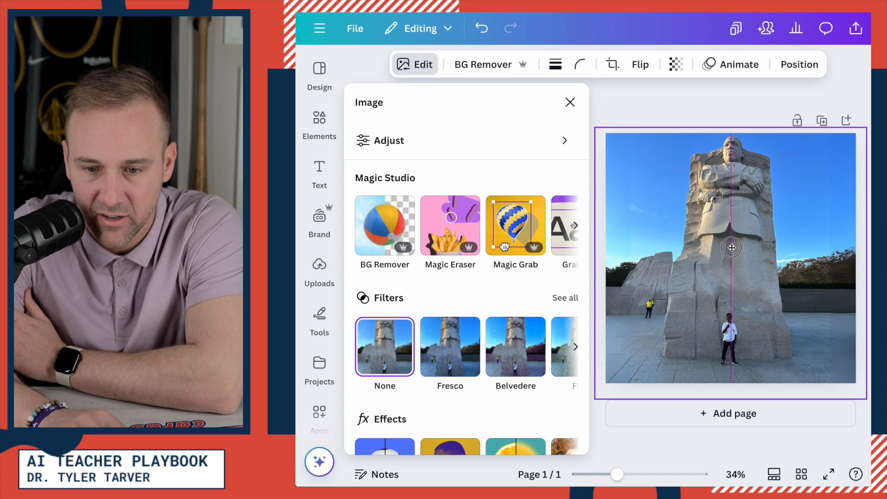
{"action": "left_click", "coordinate": [631, 113]}
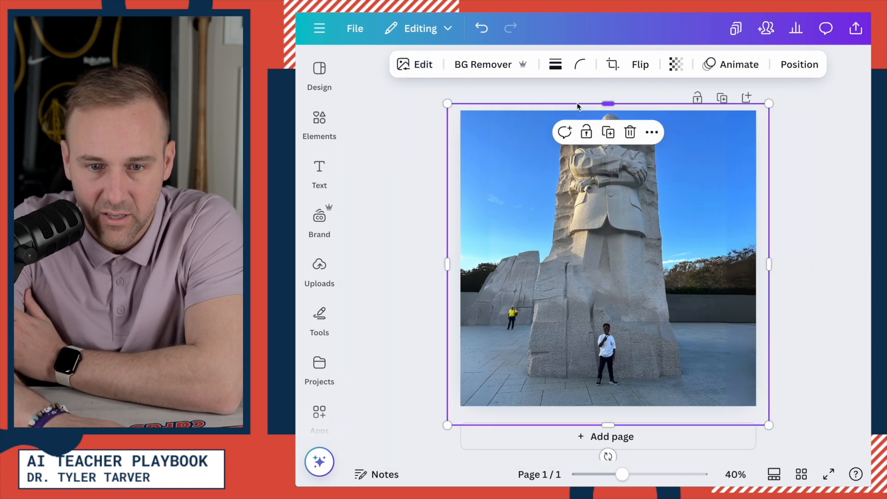
{"action": "left_click", "coordinate": [434, 259]}
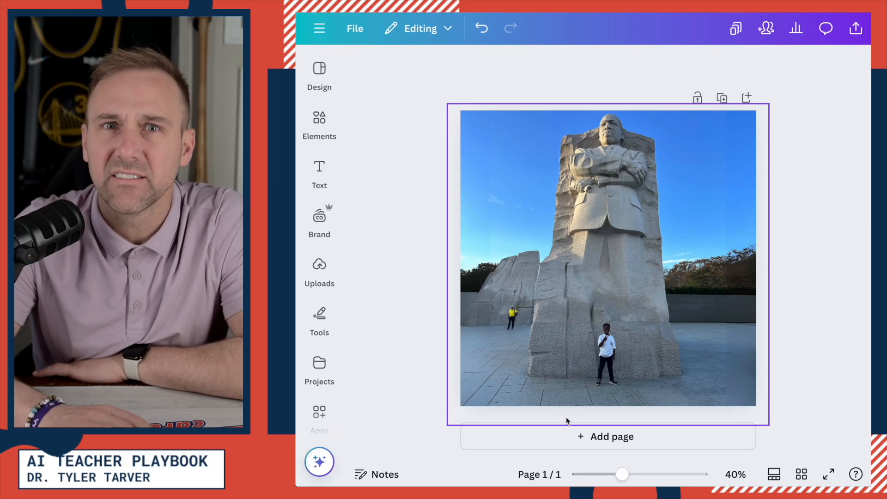
Erase the man in the yellow shirt from the statue photo with the Magic Eraser brush, and close the eraser.
{"action": "scroll", "coordinate": [506, 316], "scroll_direction": "up", "scroll_amount": 5}
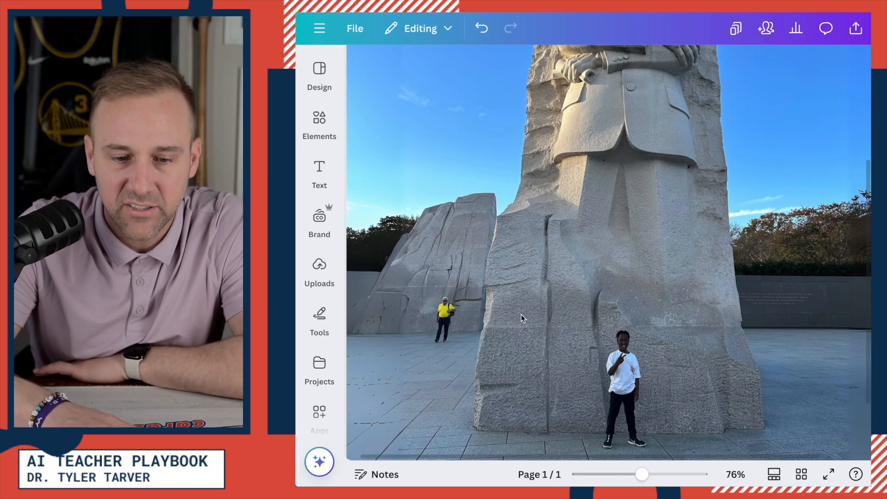
{"action": "scroll", "coordinate": [434, 317], "scroll_direction": "up", "scroll_amount": 10}
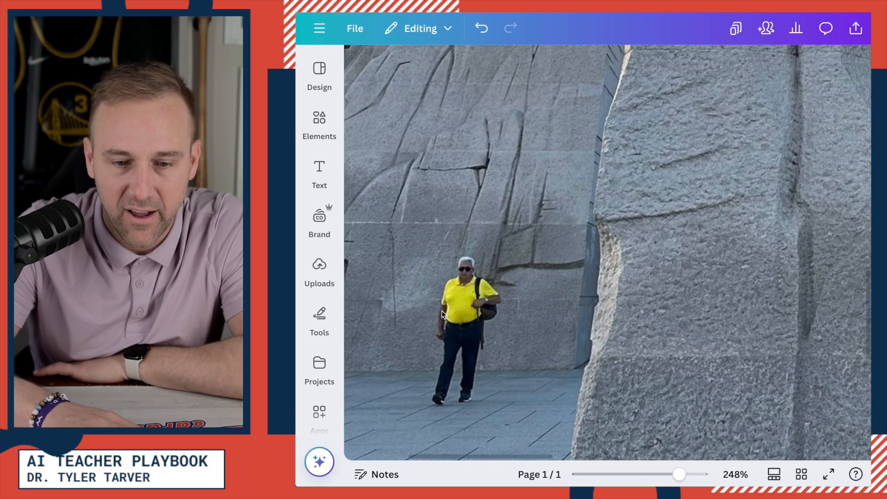
{"action": "scroll", "coordinate": [451, 300], "scroll_direction": "down", "scroll_amount": 10}
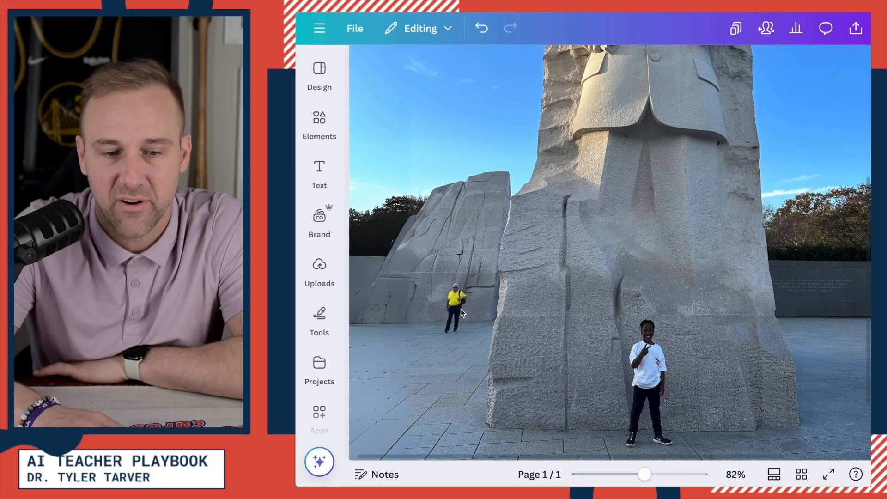
{"action": "scroll", "coordinate": [461, 313], "scroll_direction": "down", "scroll_amount": 1}
{"action": "scroll", "coordinate": [462, 314], "scroll_direction": "left", "scroll_amount": 1}
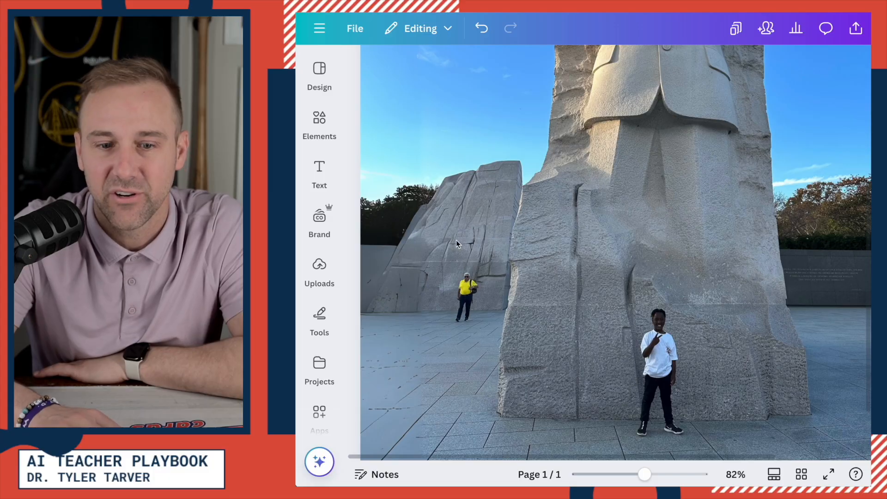
{"action": "left_click", "coordinate": [465, 312]}
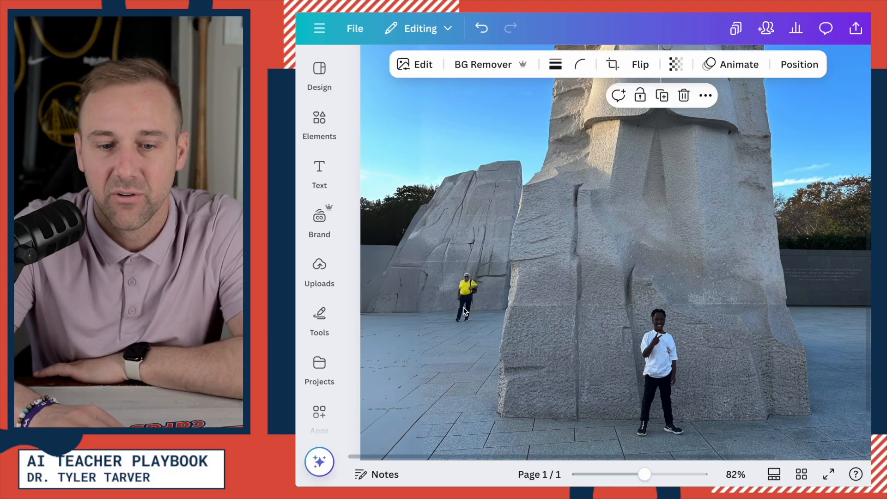
{"action": "left_click", "coordinate": [420, 71]}
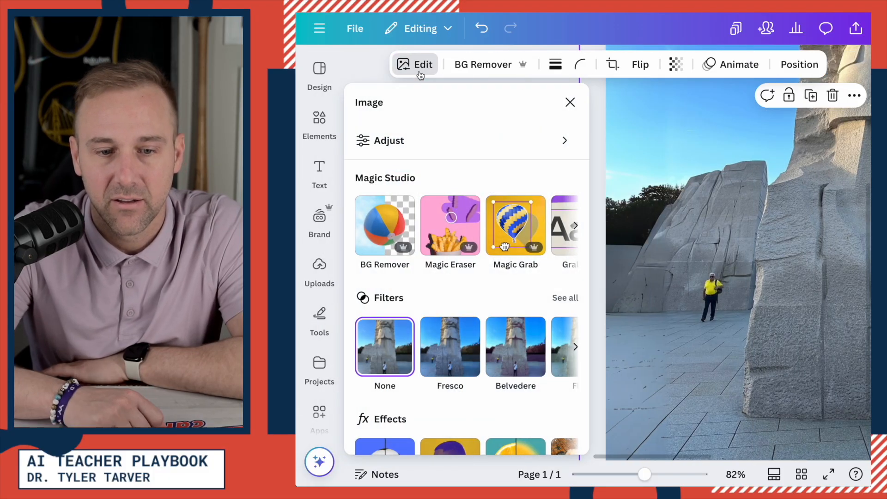
{"action": "left_click", "coordinate": [448, 222]}
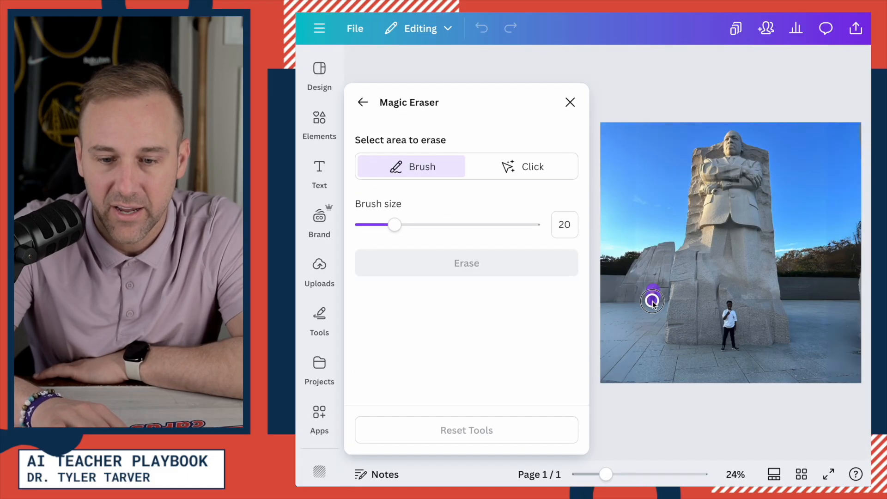
{"action": "left_click_drag", "start_coordinate": [652, 301], "coordinate": [652, 305]}
{"action": "left_click", "coordinate": [478, 263]}
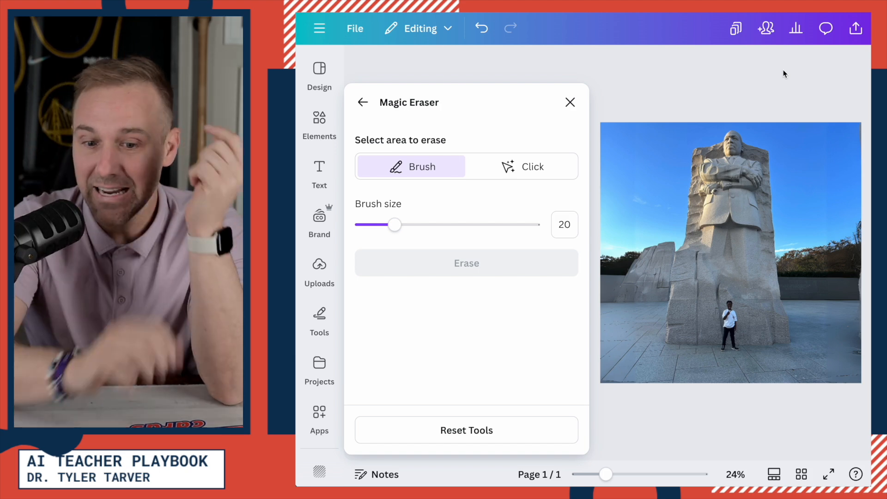
{"action": "left_click", "coordinate": [569, 103]}
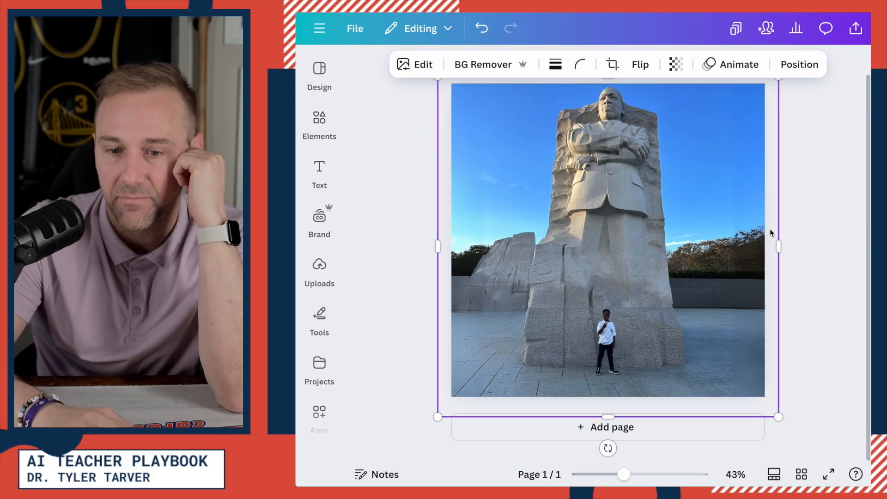
{"action": "left_click", "coordinate": [811, 223]}
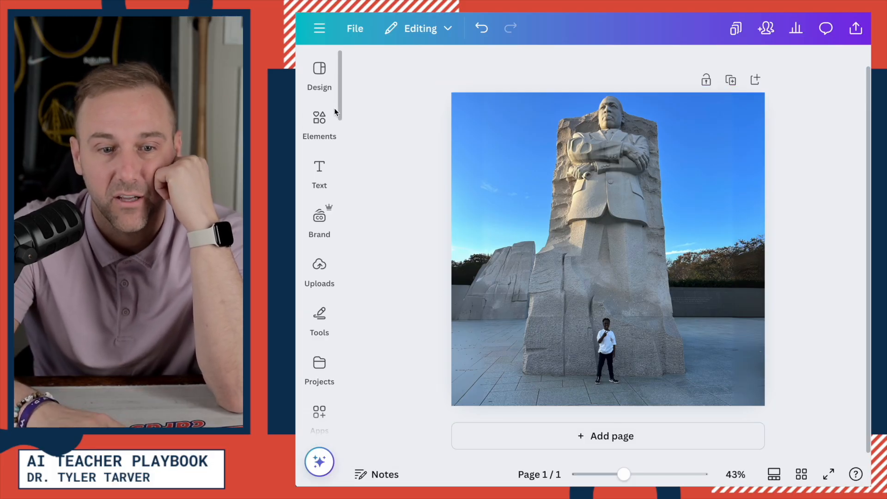
Delete the statue photo from the page.
{"action": "left_click", "coordinate": [320, 121]}
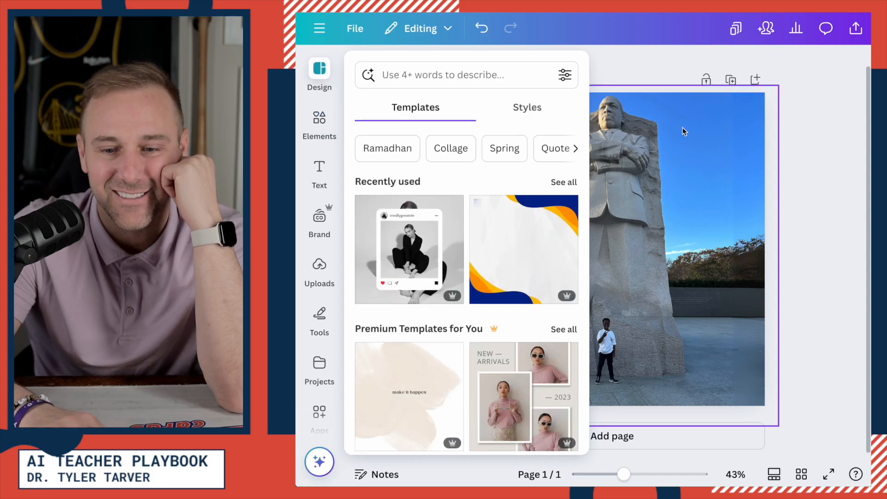
{"action": "left_click", "coordinate": [686, 144]}
{"action": "key", "text": "Delete"}
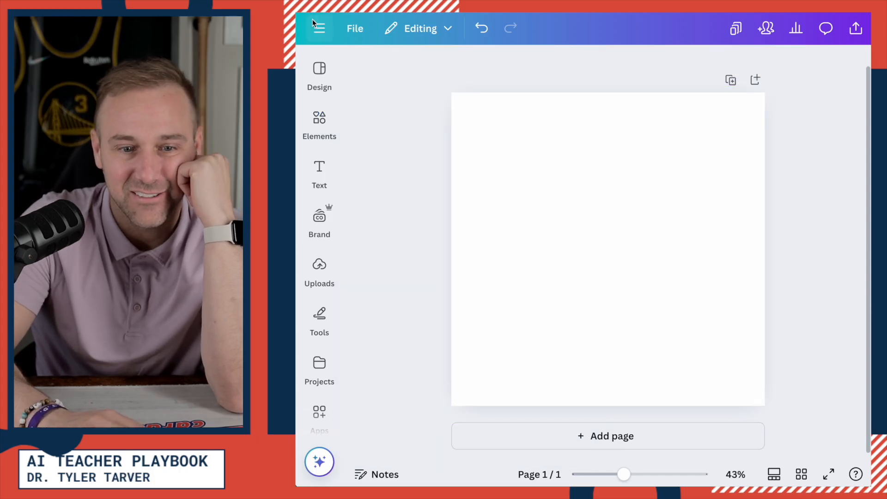
Search the uploaded images for "family at beach" and add the photo of the family standing on the sand to the page.
{"action": "mouse_move", "coordinate": [324, 98]}
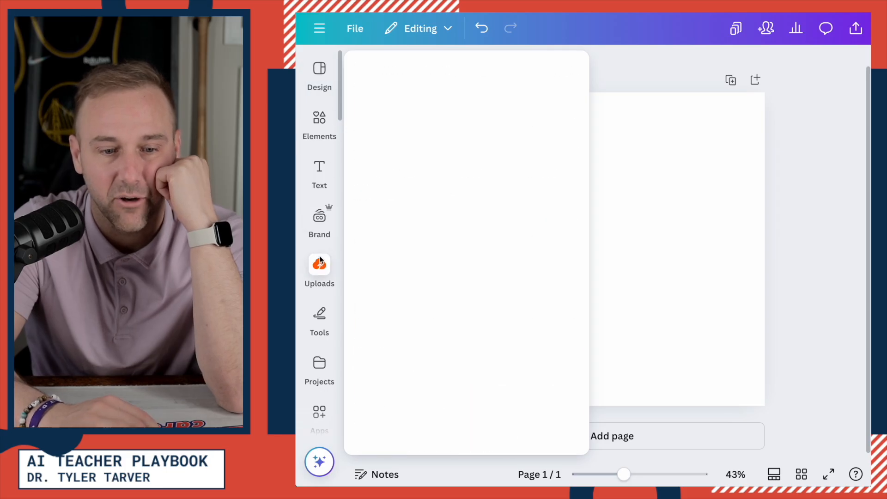
{"action": "left_click", "coordinate": [319, 263]}
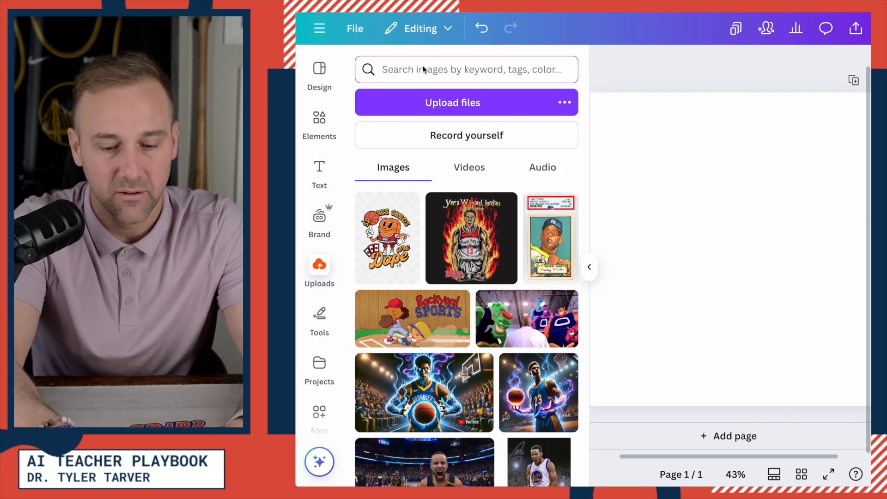
{"action": "type", "text": "family at beach"}
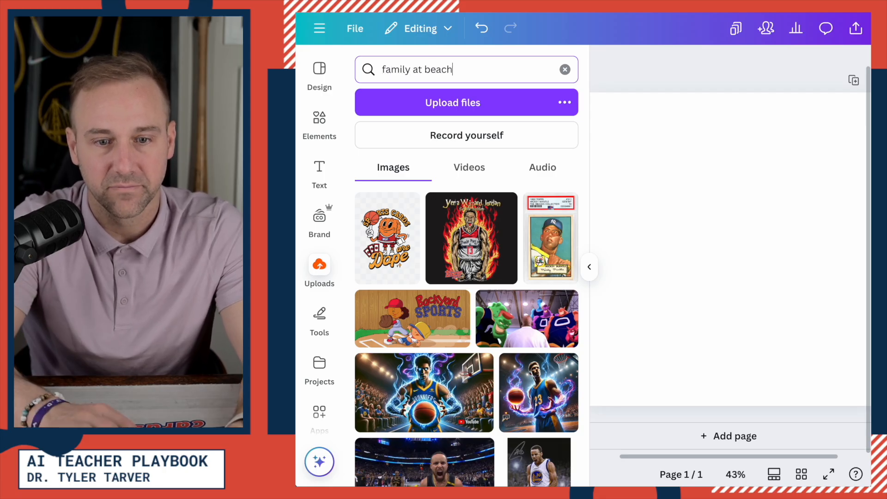
{"action": "key", "text": "Return"}
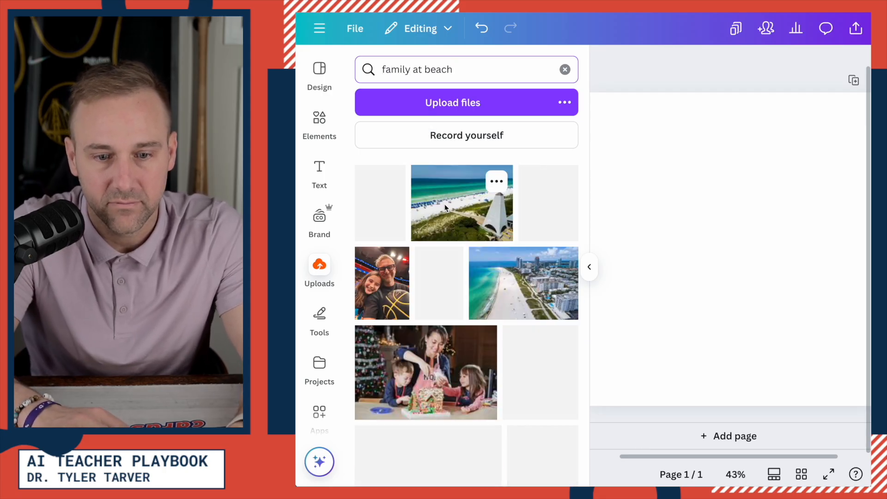
{"action": "scroll", "coordinate": [477, 350], "scroll_direction": "down", "scroll_amount": 2}
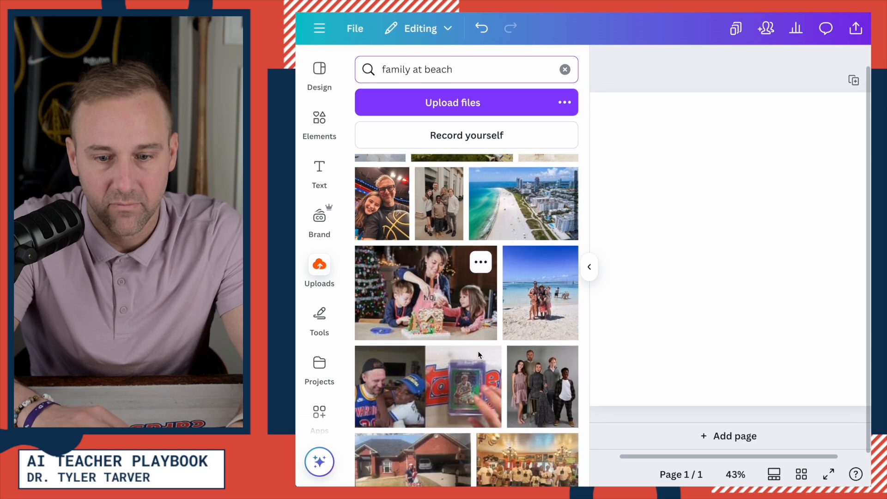
{"action": "left_click", "coordinate": [541, 291]}
{"action": "left_click", "coordinate": [596, 86]}
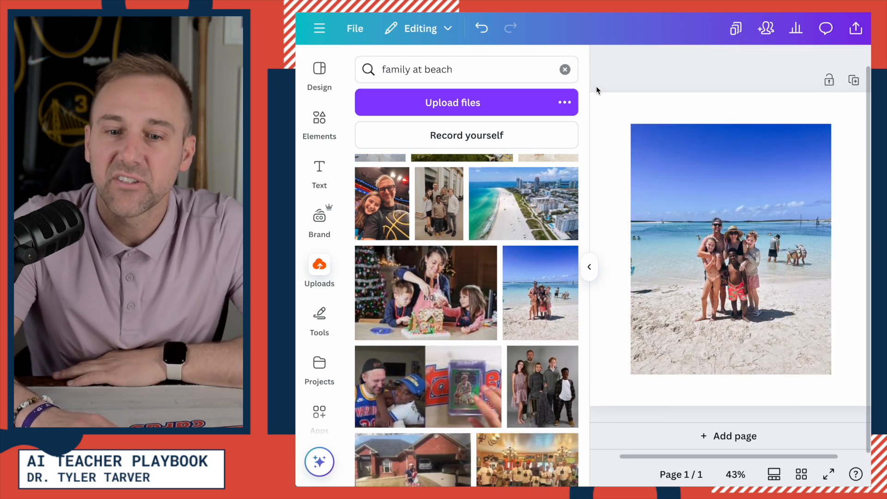
Enlarge the beach photo beyond the page edges to fill the square, and shift it up so the family is fully framed.
{"action": "left_click", "coordinate": [589, 272]}
{"action": "left_click", "coordinate": [538, 218]}
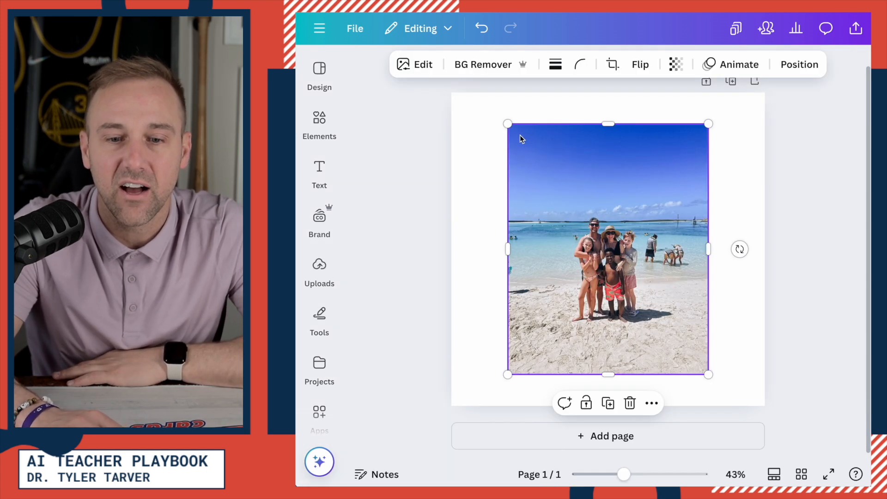
{"action": "left_click_drag", "start_coordinate": [507, 122], "coordinate": [389, 32]}
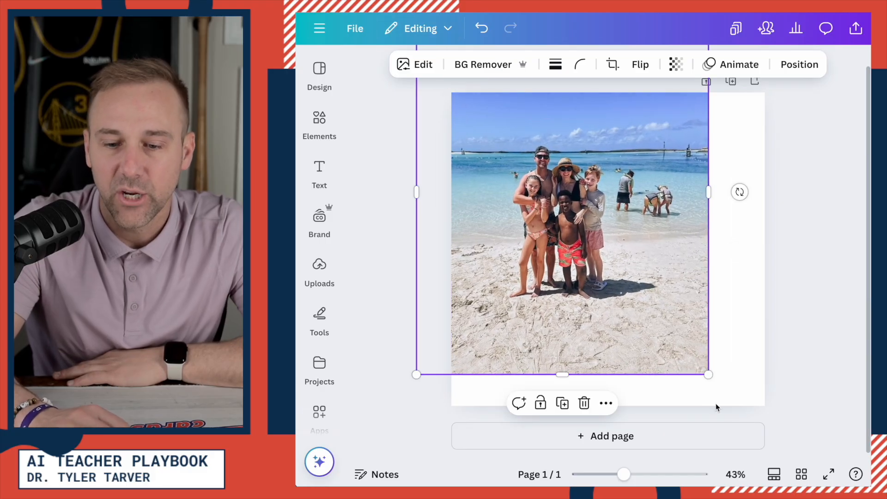
{"action": "left_click_drag", "start_coordinate": [709, 375], "coordinate": [813, 462]}
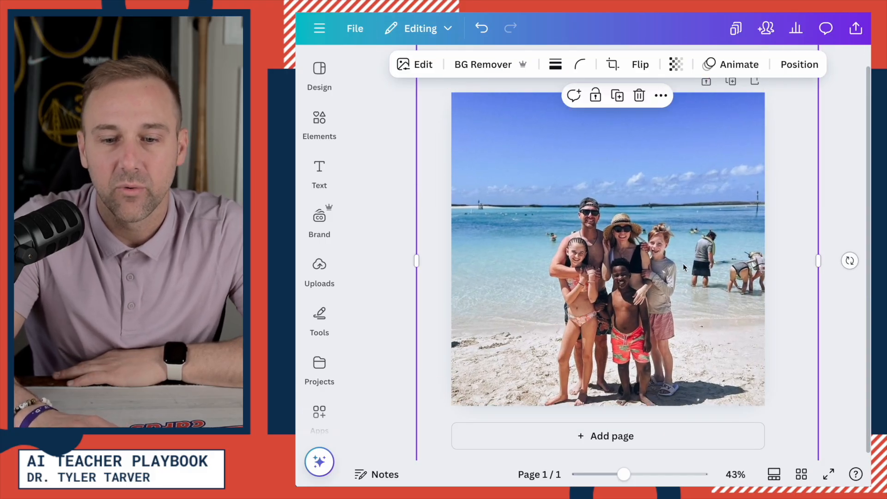
{"action": "left_click_drag", "start_coordinate": [620, 269], "coordinate": [619, 229]}
{"action": "left_click", "coordinate": [821, 147]}
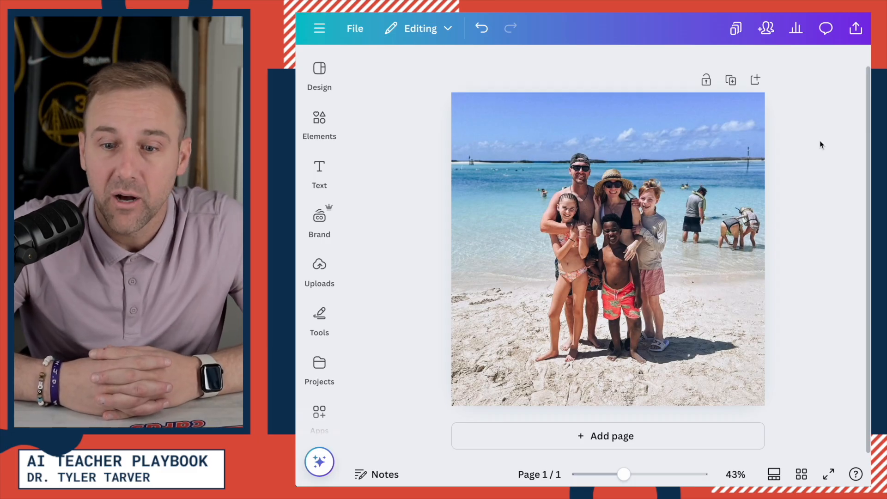
Erase the three bystanders in the water beside the family with Magic Eraser, including the small remnant left in the water.
{"action": "scroll", "coordinate": [749, 192], "scroll_direction": "up", "scroll_amount": 5}
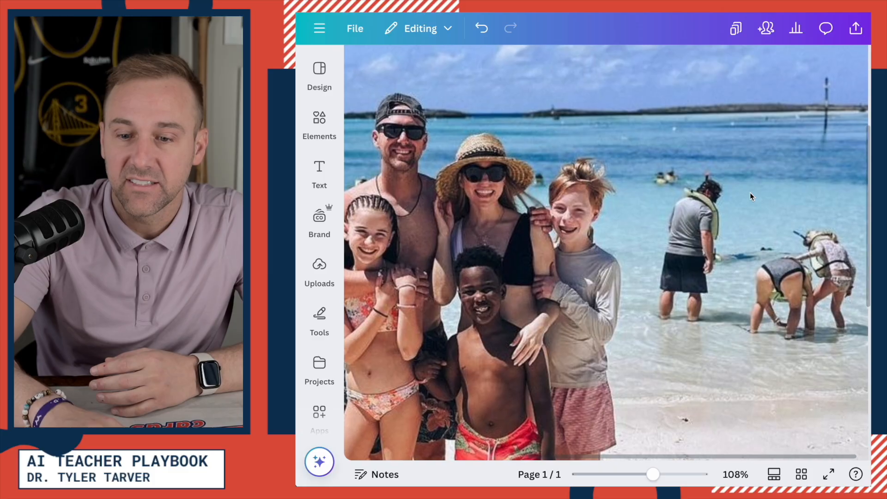
{"action": "scroll", "coordinate": [750, 192], "scroll_direction": "down", "scroll_amount": 5}
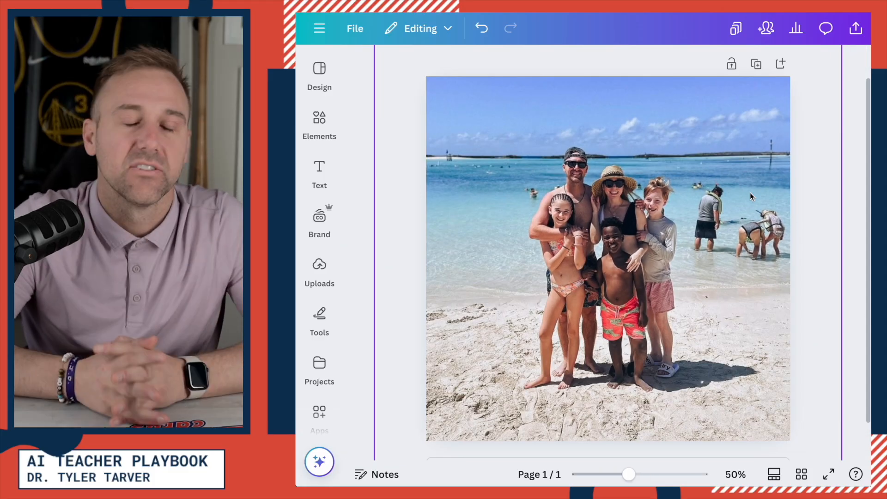
{"action": "scroll", "coordinate": [750, 193], "scroll_direction": "down", "scroll_amount": 1}
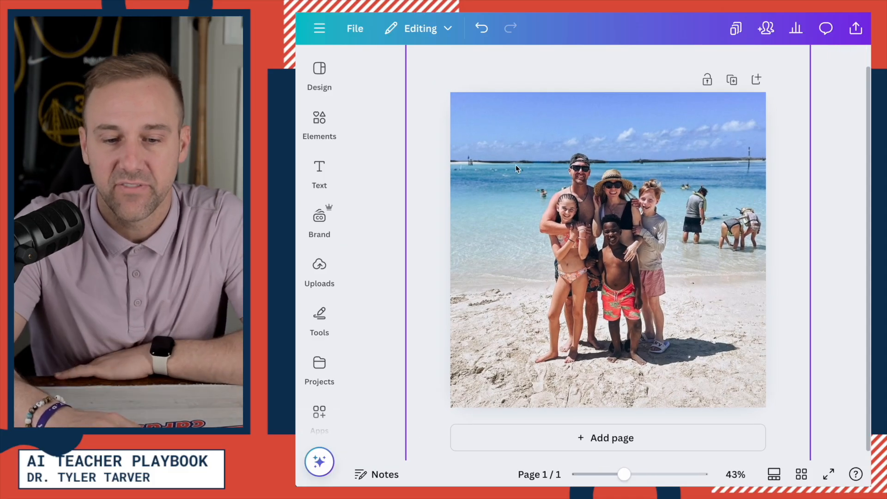
{"action": "left_click", "coordinate": [588, 226]}
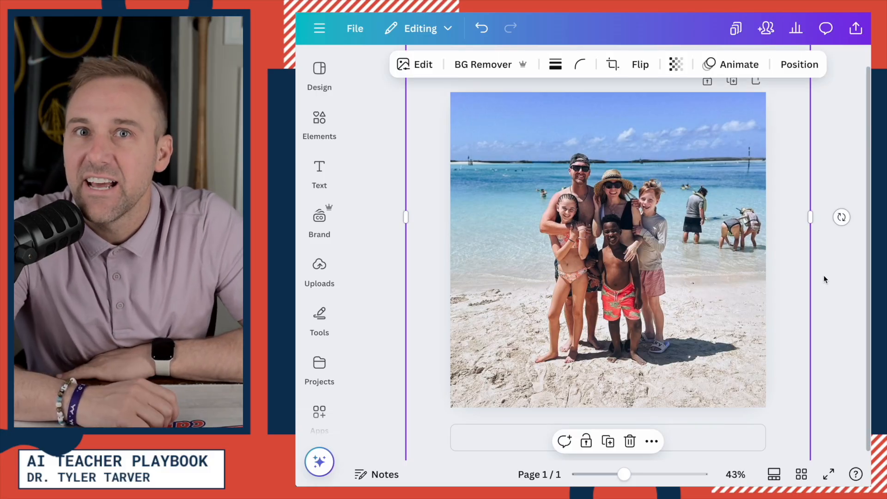
{"action": "left_click", "coordinate": [417, 64]}
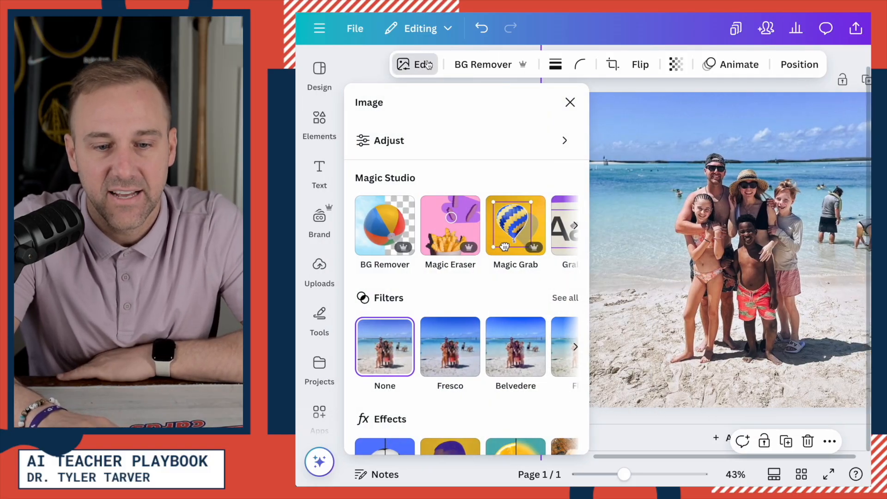
{"action": "left_click", "coordinate": [458, 230]}
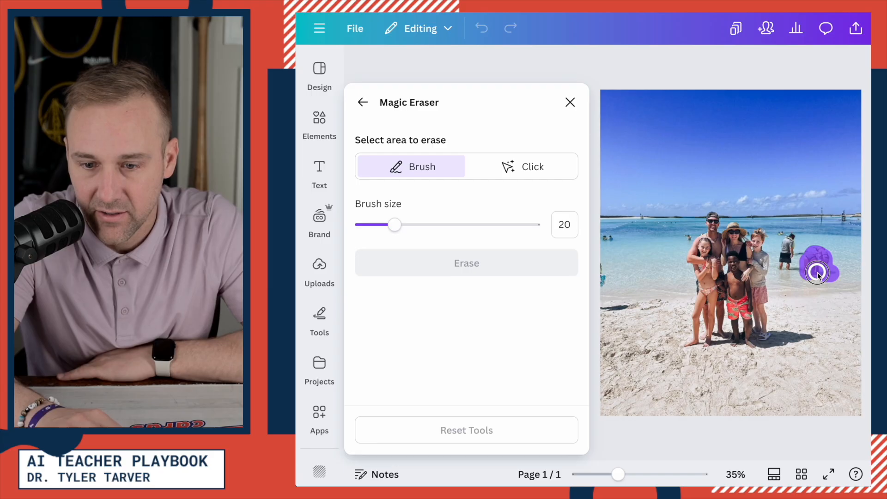
{"action": "mouse_move", "coordinate": [812, 273]}
{"action": "left_mouse_down"}
{"action": "mouse_move", "coordinate": [782, 262]}
{"action": "mouse_move", "coordinate": [792, 236]}
{"action": "mouse_move", "coordinate": [803, 260]}
{"action": "left_mouse_up"}
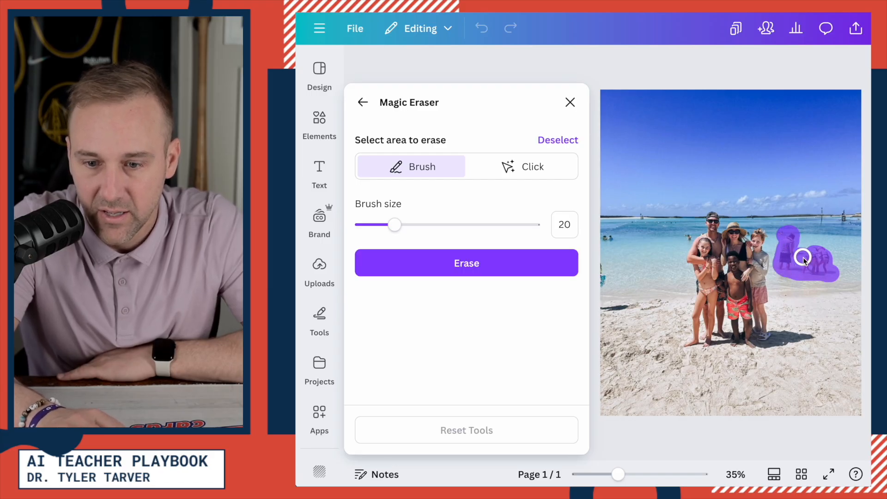
{"action": "left_click", "coordinate": [490, 250]}
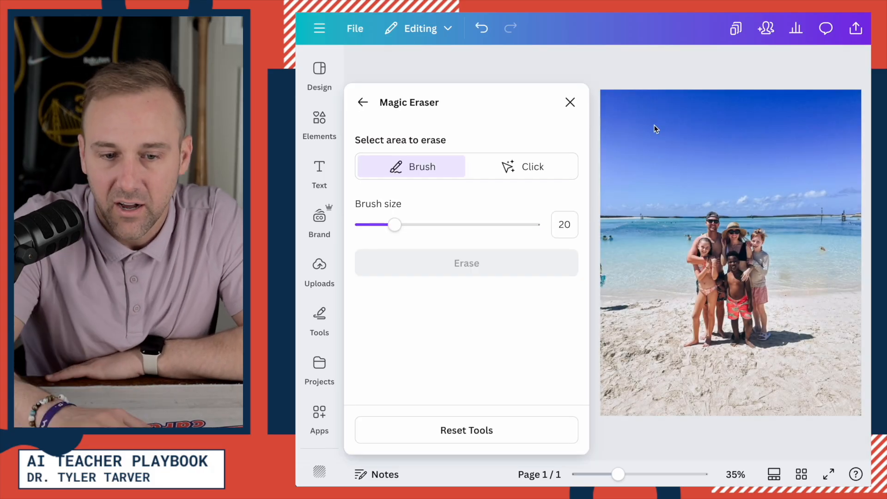
{"action": "left_click", "coordinate": [825, 248]}
{"action": "left_click", "coordinate": [491, 263]}
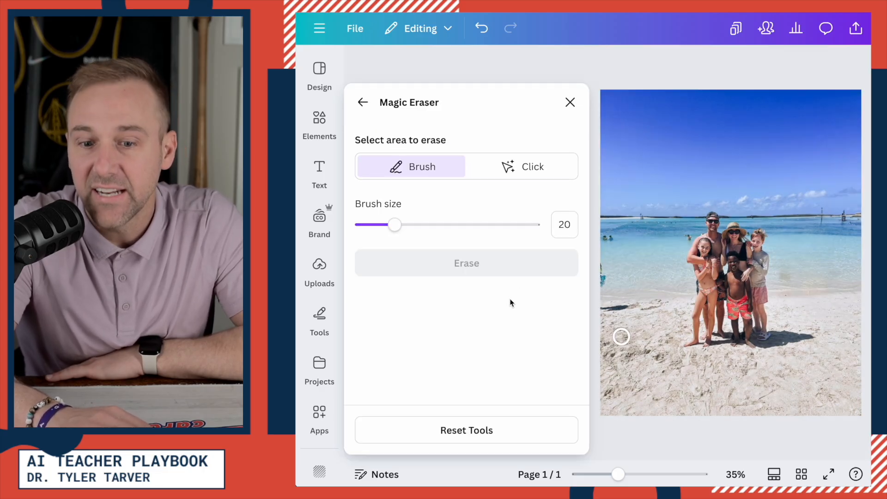
Erase the speck beside the father, the distant swimmers, and the remnant at the photo's left waterline with a size 20 Magic Eraser brush.
{"action": "left_click", "coordinate": [686, 238]}
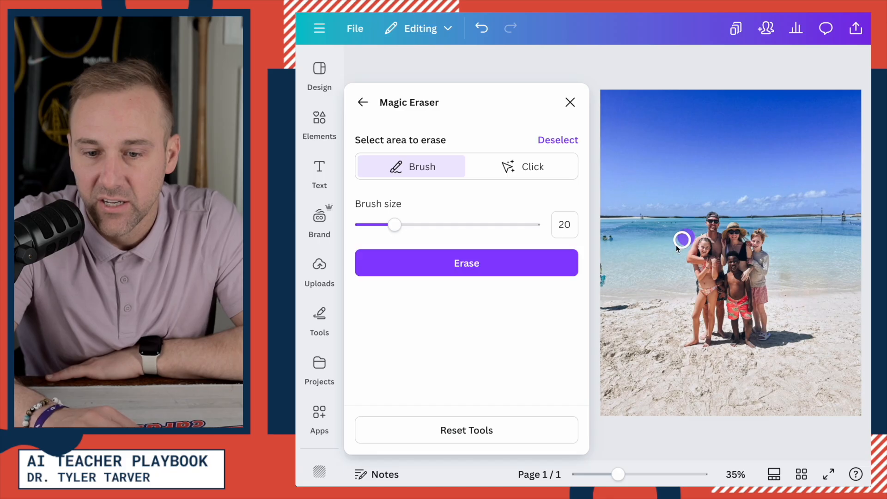
{"action": "left_click", "coordinate": [507, 267]}
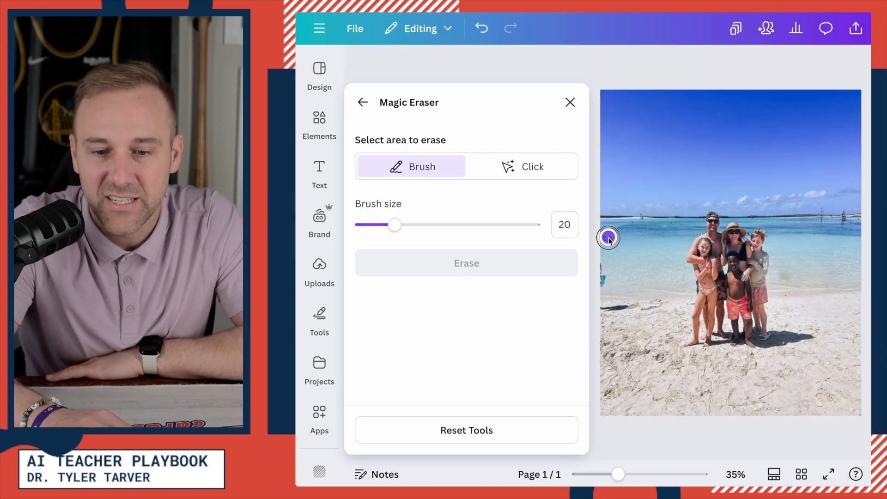
{"action": "left_click", "coordinate": [609, 239]}
{"action": "left_click", "coordinate": [526, 265]}
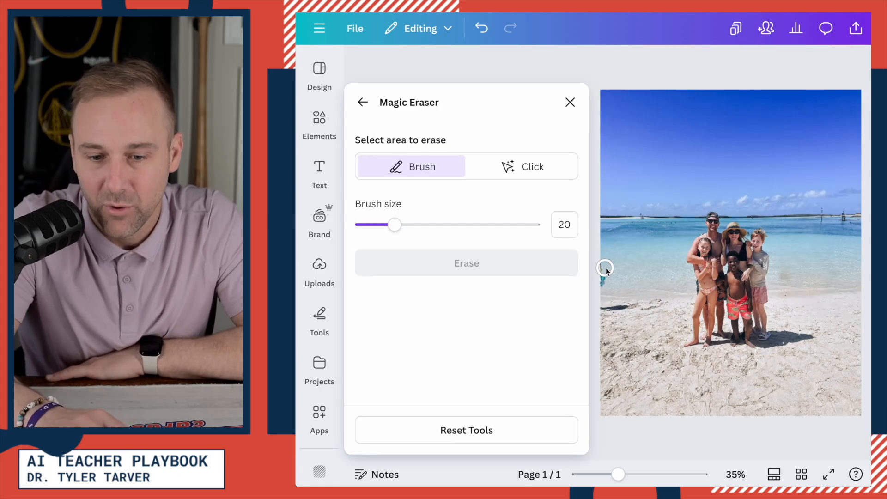
{"action": "mouse_move", "coordinate": [606, 266]}
{"action": "left_mouse_down"}
{"action": "mouse_move", "coordinate": [604, 282]}
{"action": "mouse_move", "coordinate": [603, 271]}
{"action": "left_mouse_up"}
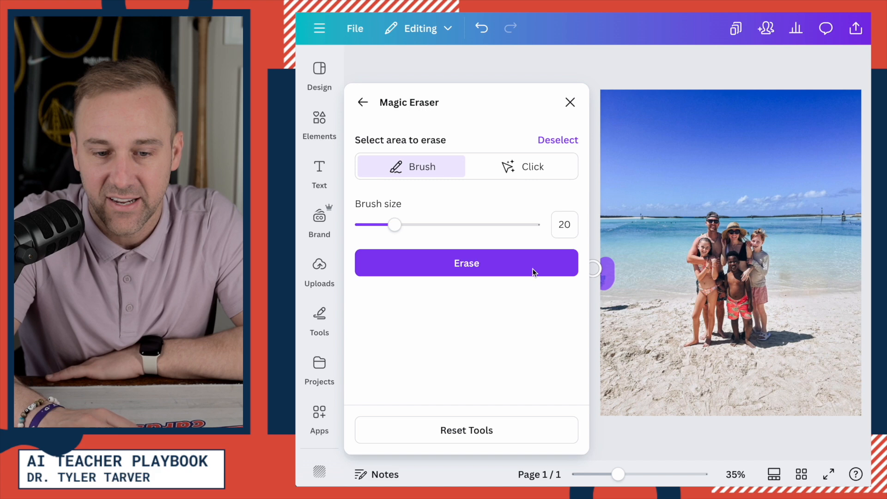
{"action": "left_click", "coordinate": [514, 268]}
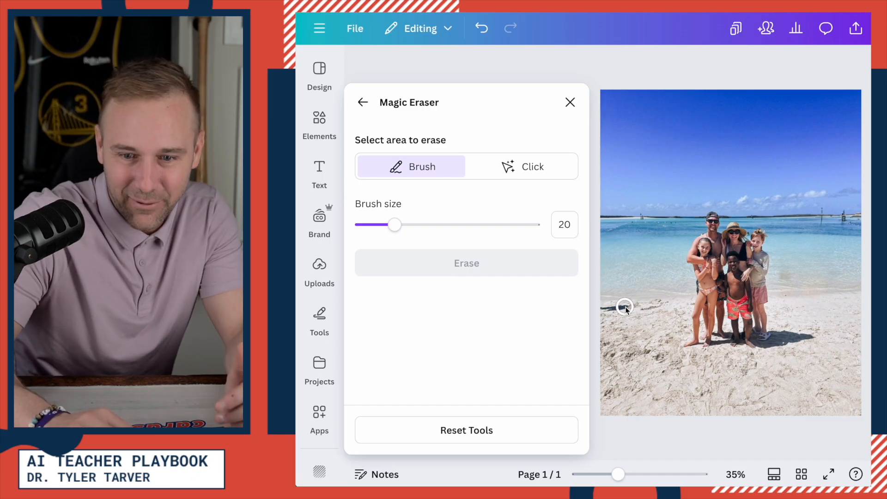
Erase the dark shadow on the sand at the photo's left edge, and leave Magic Eraser with the photo deselected.
{"action": "left_click_drag", "start_coordinate": [626, 307], "coordinate": [602, 307]}
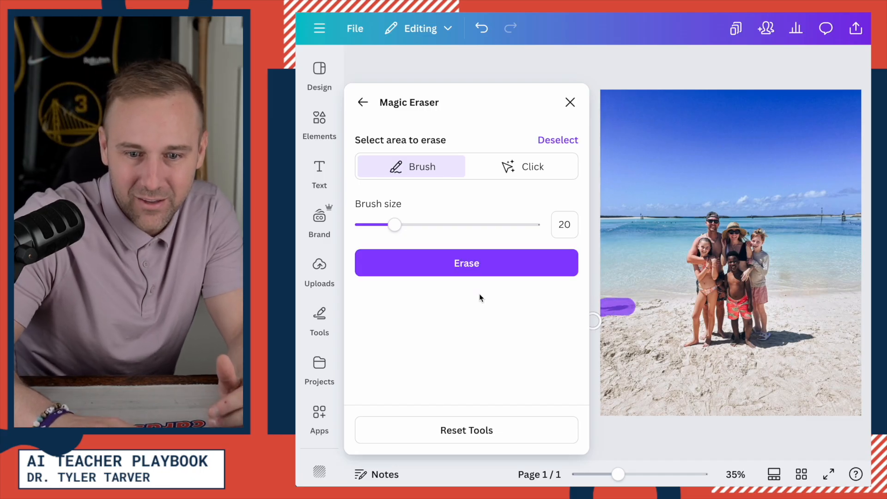
{"action": "left_click", "coordinate": [478, 266]}
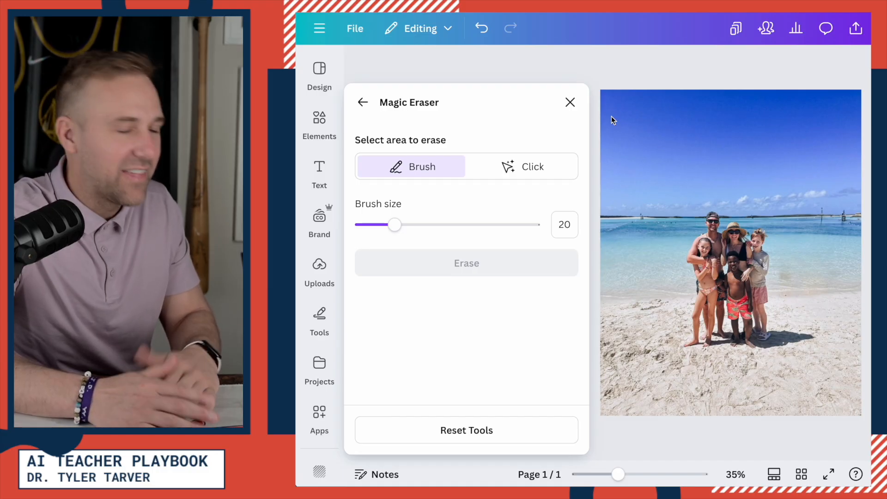
{"action": "left_click", "coordinate": [569, 102]}
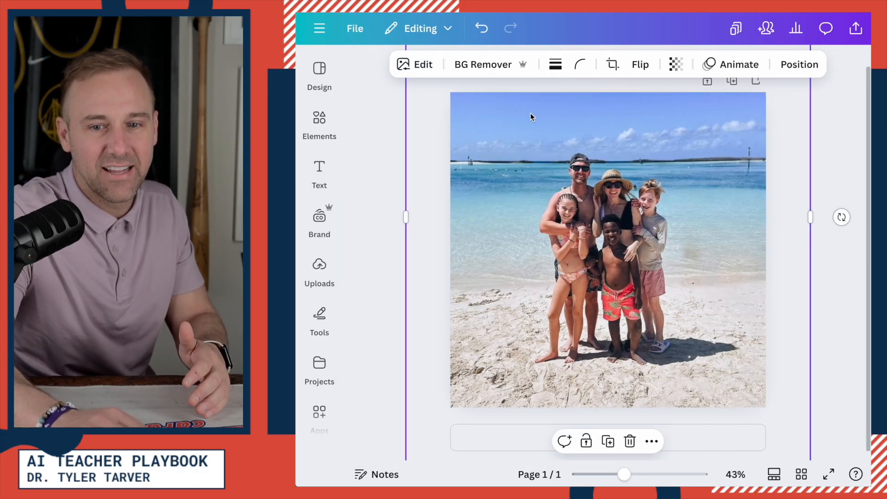
{"action": "left_click", "coordinate": [394, 211]}
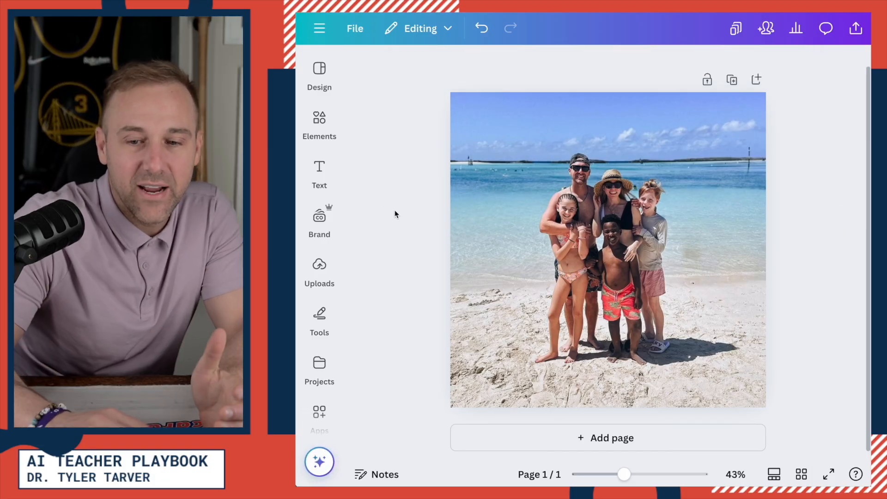
Close the fashion Instagram post template preview and return to the Canva home page.
{"action": "left_click", "coordinate": [504, 138]}
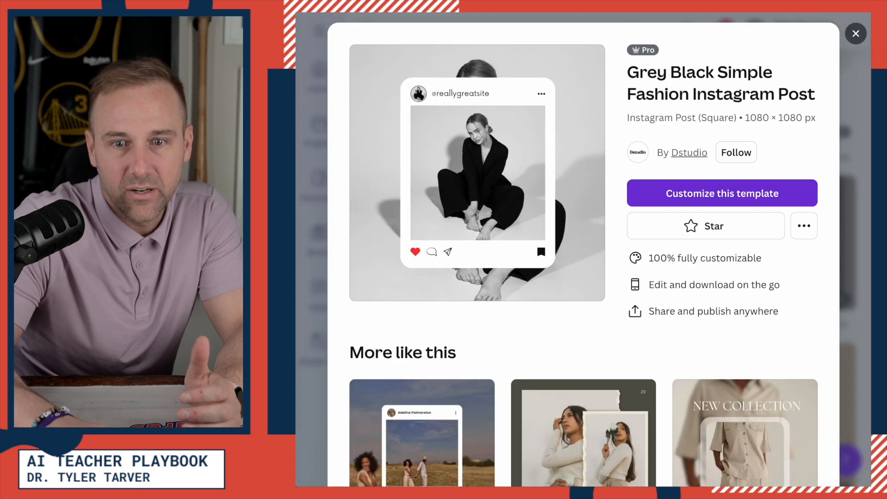
{"action": "left_click", "coordinate": [855, 34]}
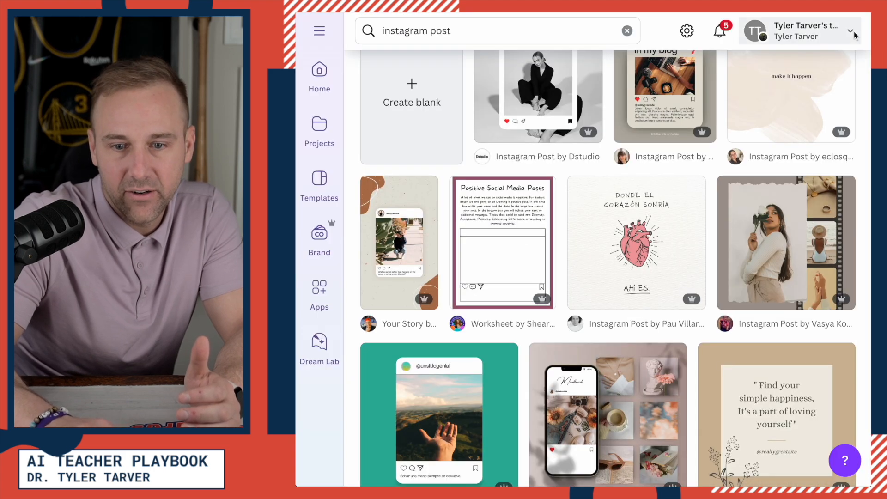
{"action": "left_click", "coordinate": [853, 32]}
{"action": "left_click", "coordinate": [319, 31]}
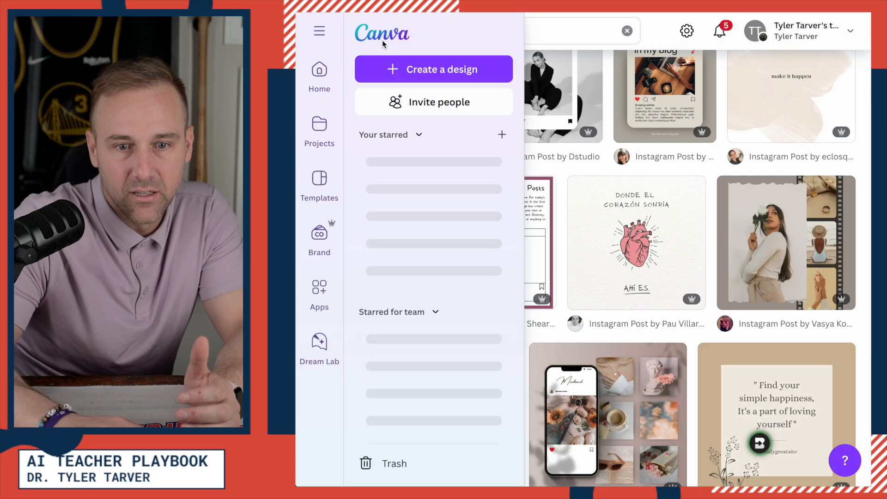
{"action": "left_click", "coordinate": [386, 37]}
{"action": "left_click", "coordinate": [319, 30]}
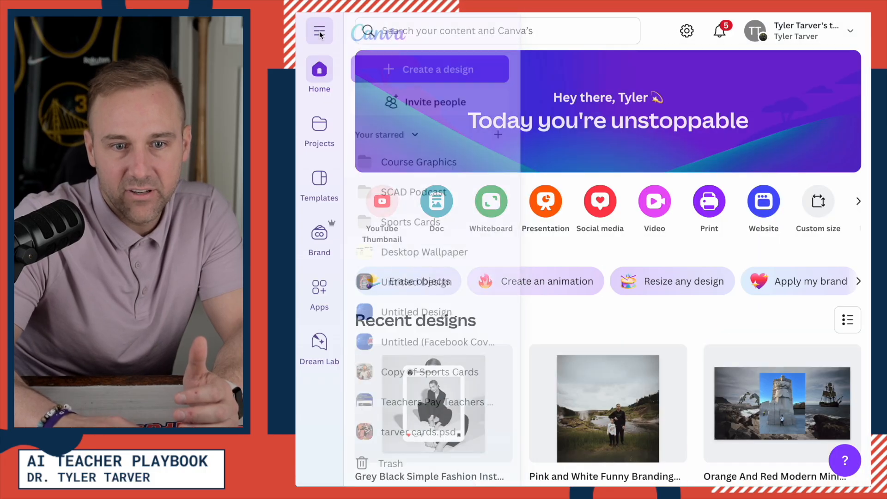
Open the recent rocky seascape design with the dinosaurs and ship, and enlarge the statue photo up and left past the page's top edge.
{"action": "scroll", "coordinate": [510, 383], "scroll_direction": "down", "scroll_amount": 3}
{"action": "scroll", "coordinate": [595, 350], "scroll_direction": "down", "scroll_amount": 1}
{"action": "left_click", "coordinate": [764, 227]}
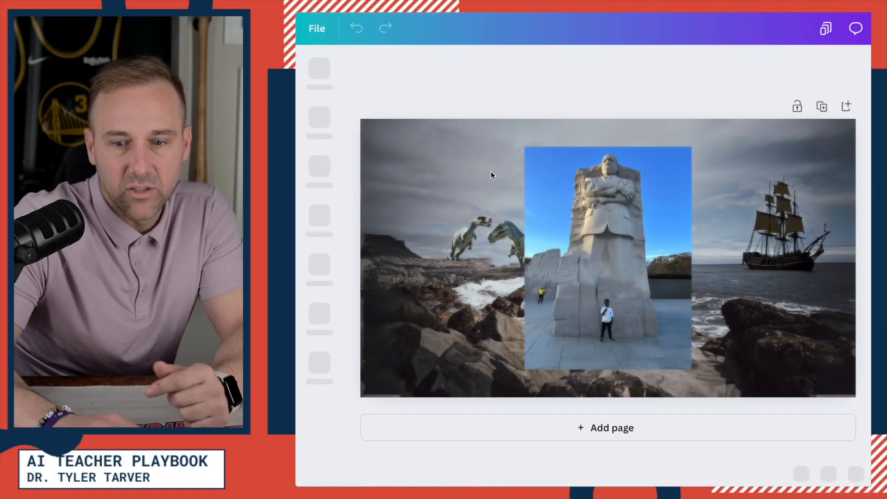
{"action": "left_click", "coordinate": [613, 268]}
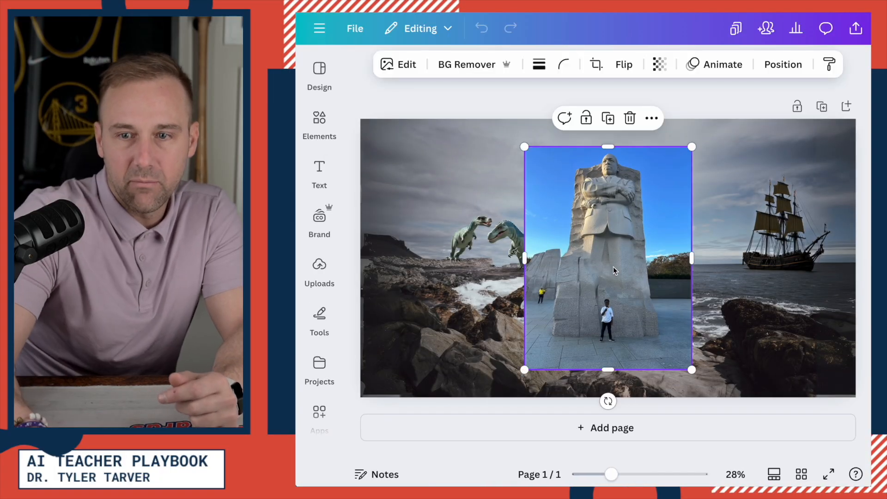
{"action": "left_click_drag", "start_coordinate": [523, 147], "coordinate": [381, 28]}
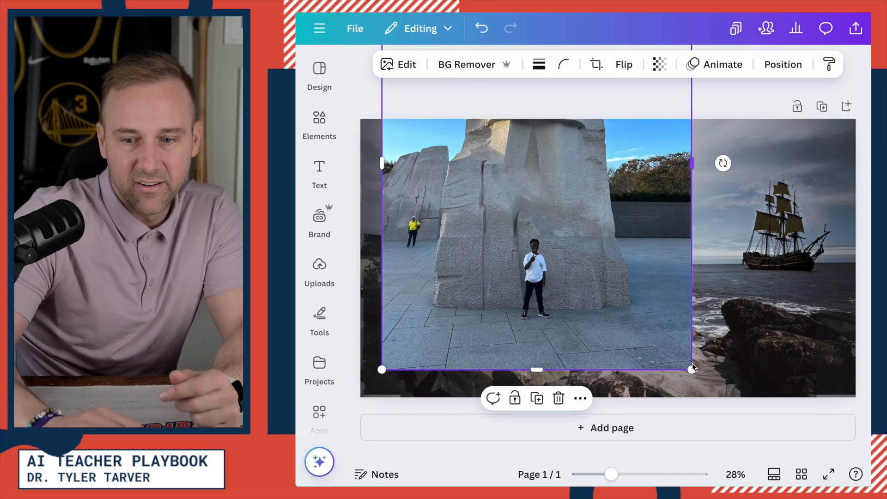
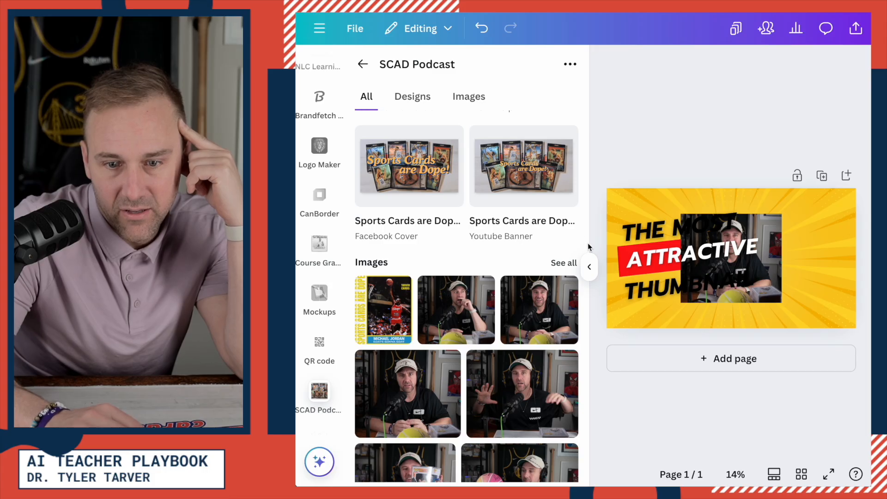
Enlarge the podcast host photo, move it to the right side of the yellow thumbnail, and remove its background.
{"action": "left_click", "coordinate": [631, 314]}
{"action": "left_click", "coordinate": [693, 337]}
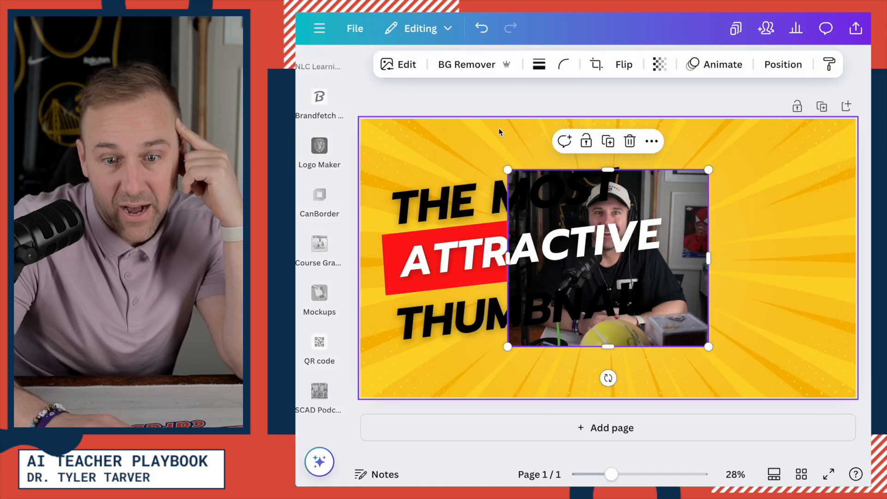
{"action": "left_click_drag", "start_coordinate": [507, 170], "coordinate": [344, 28]}
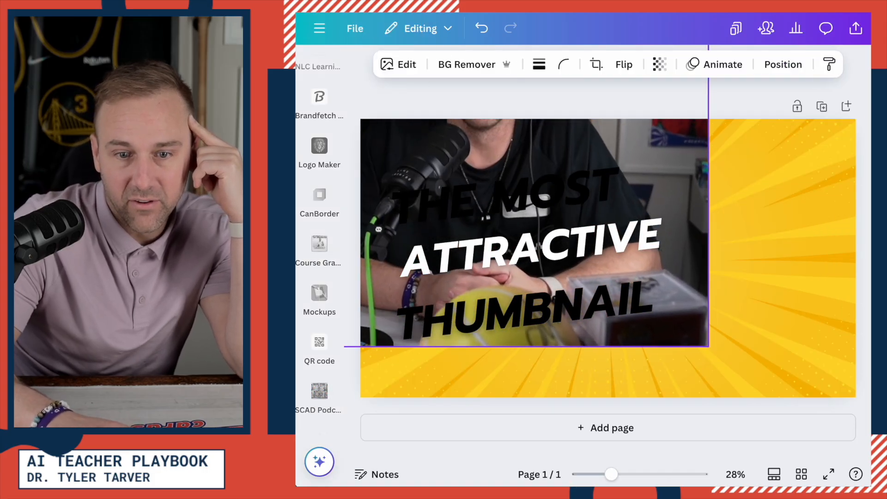
{"action": "left_click_drag", "start_coordinate": [404, 145], "coordinate": [678, 311]}
{"action": "left_click", "coordinate": [484, 66]}
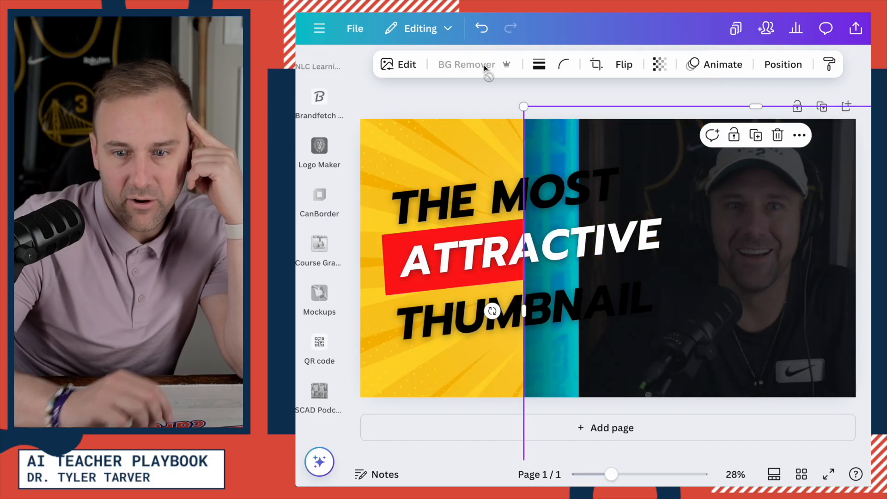
Apply the Glow shadow effect to the host cutout on the thumbnail.
{"action": "left_click", "coordinate": [407, 65]}
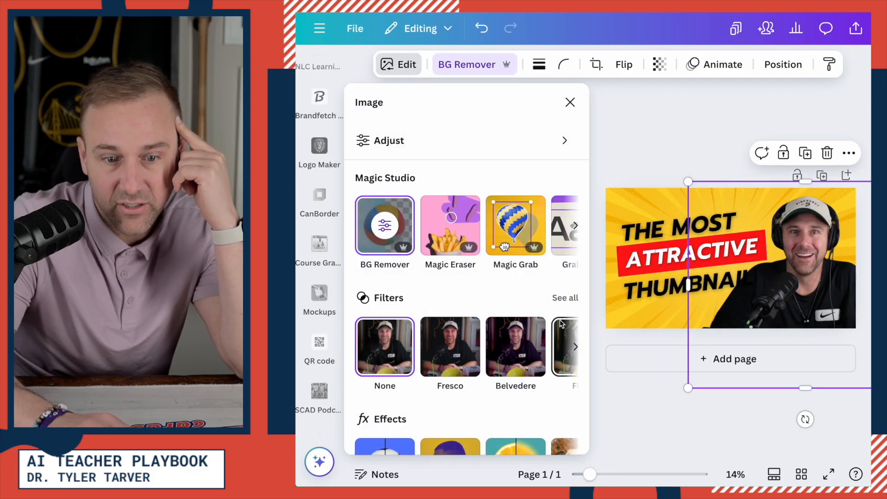
{"action": "scroll", "coordinate": [421, 374], "scroll_direction": "down", "scroll_amount": 3}
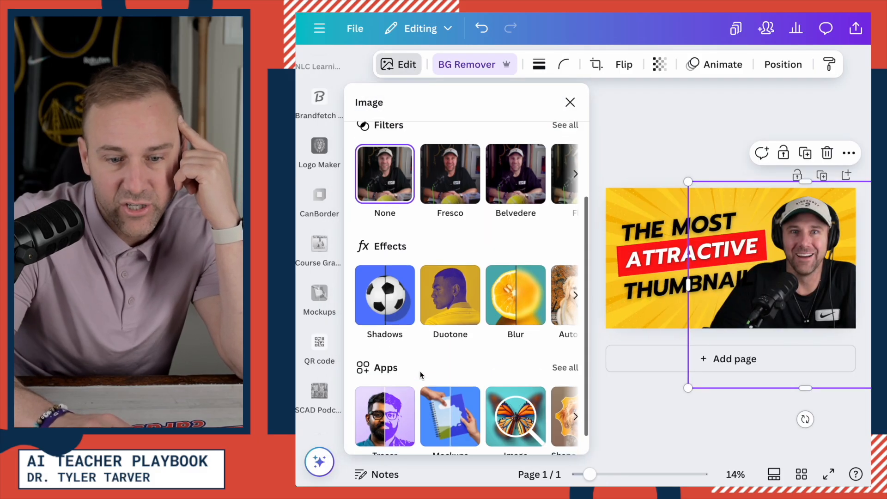
{"action": "left_click", "coordinate": [382, 284]}
{"action": "left_click", "coordinate": [383, 285]}
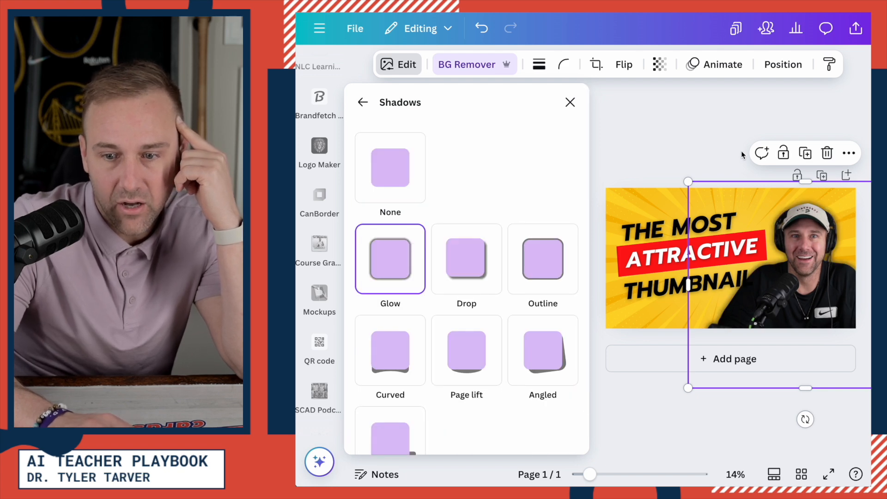
{"action": "left_click", "coordinate": [730, 152]}
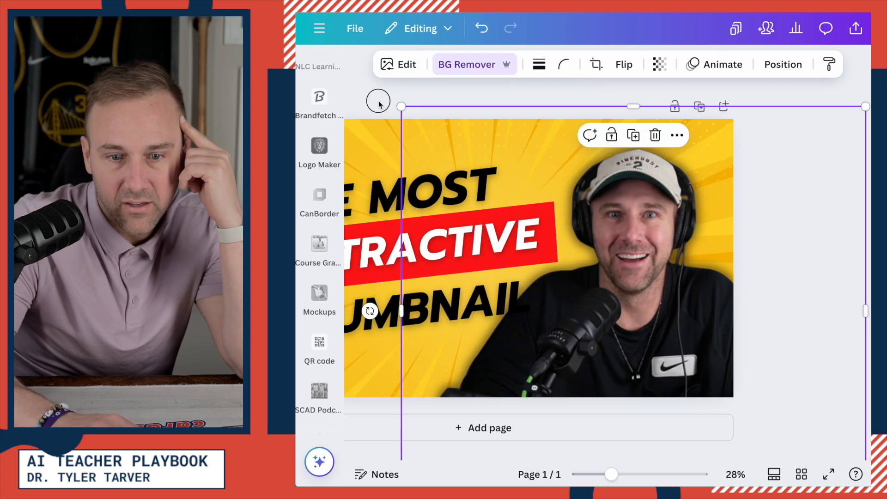
Replace the word "ATTRACTIVE" in the thumbnail's red banner with "BASIC".
{"action": "left_click", "coordinate": [378, 105]}
{"action": "left_click", "coordinate": [464, 240]}
{"action": "double_click", "coordinate": [464, 239]}
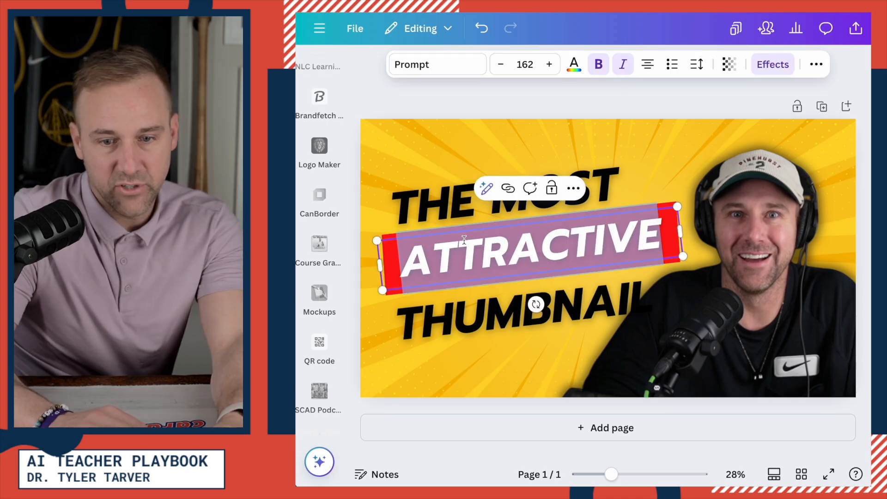
{"action": "type", "text": "BASIC"}
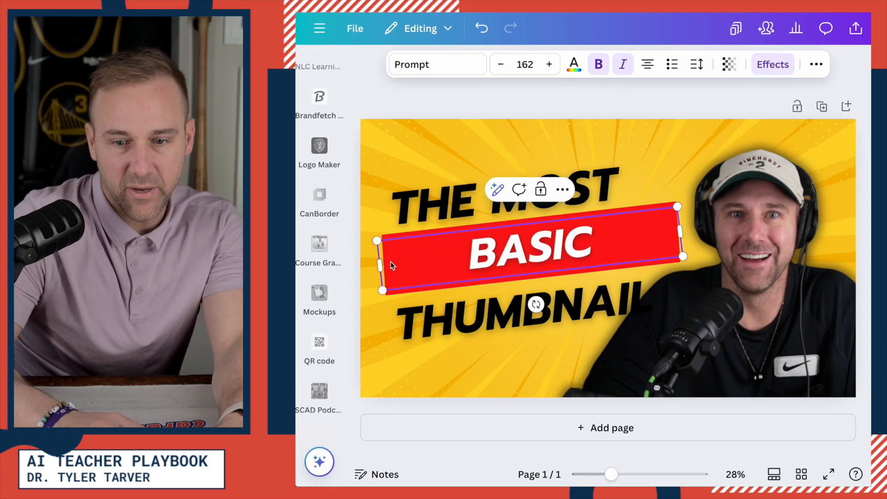
{"action": "left_click", "coordinate": [495, 100]}
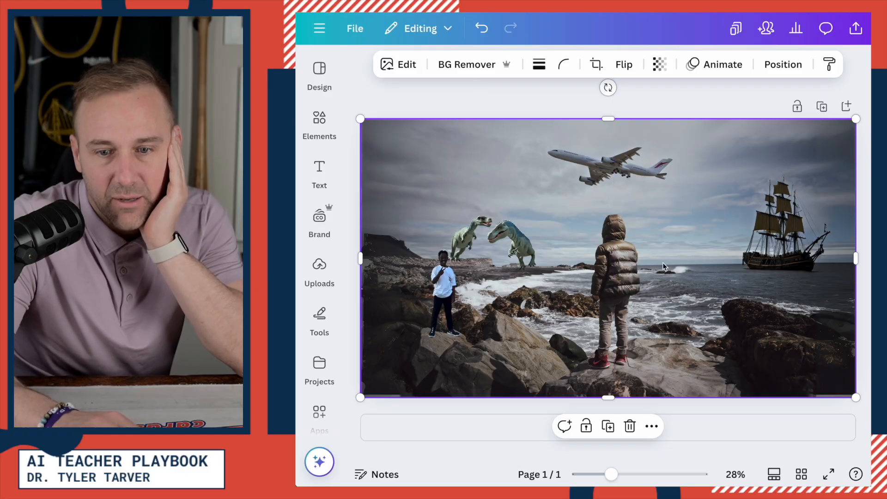
Look through the Magic Studio tools available for the seascape image.
{"action": "left_click", "coordinate": [408, 69]}
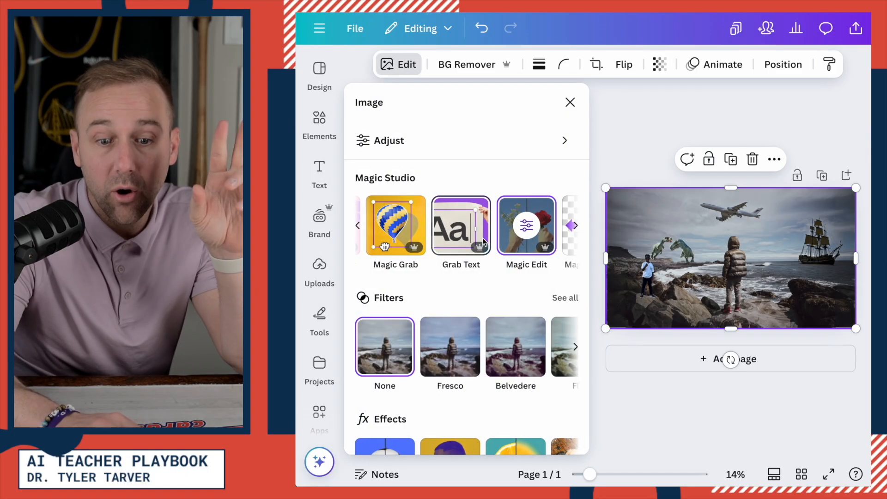
{"action": "scroll", "coordinate": [482, 237], "scroll_direction": "right", "scroll_amount": 2}
{"action": "scroll", "coordinate": [520, 245], "scroll_direction": "left", "scroll_amount": 2}
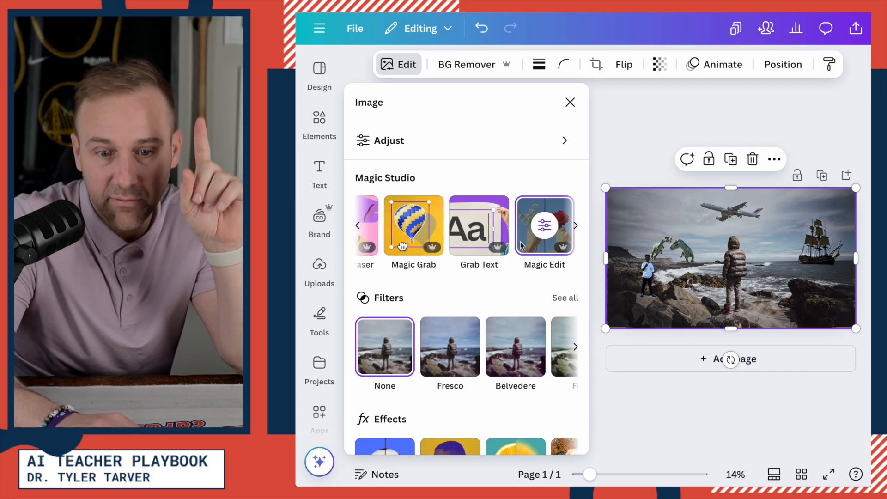
{"action": "scroll", "coordinate": [423, 231], "scroll_direction": "left", "scroll_amount": 3}
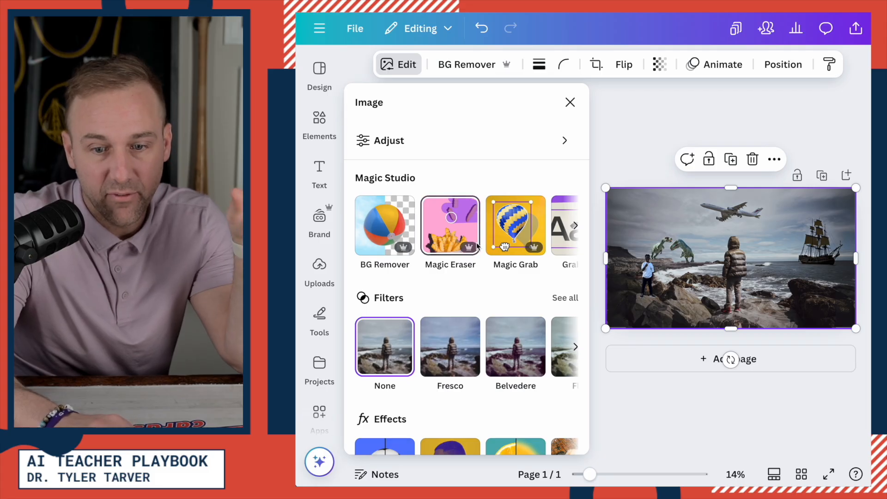
{"action": "scroll", "coordinate": [476, 243], "scroll_direction": "right", "scroll_amount": 2}
{"action": "left_click", "coordinate": [722, 123]}
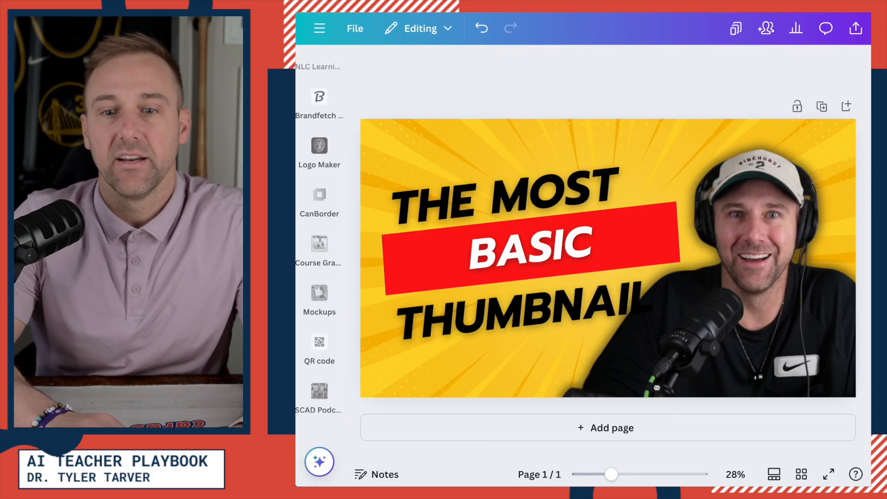
Search Google for "old timey movie theater" and open the image of the Orpheum theater marquee.
{"action": "type", "text": "old timey"}
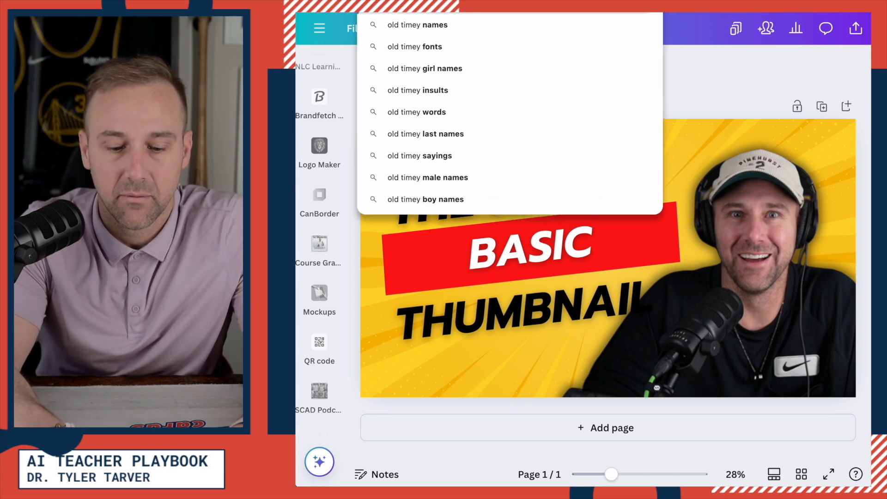
{"action": "type", "text": " movie theat"}
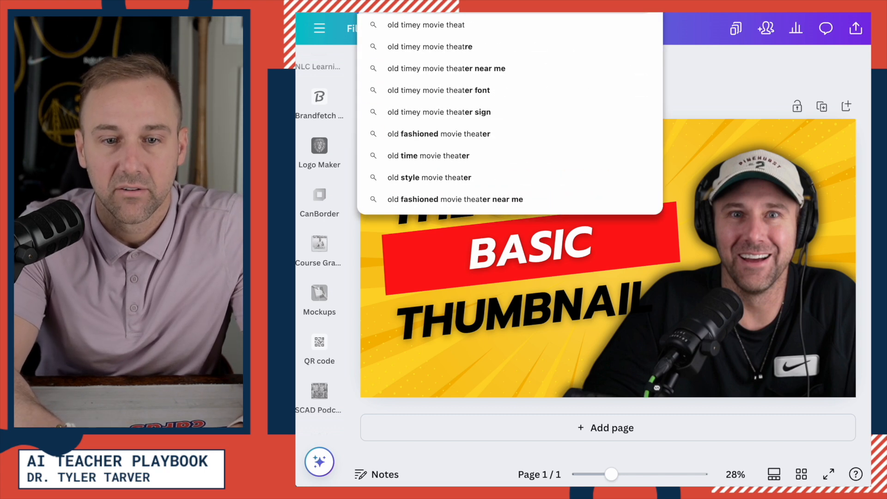
{"action": "type", "text": "er"}
{"action": "key", "text": "Return"}
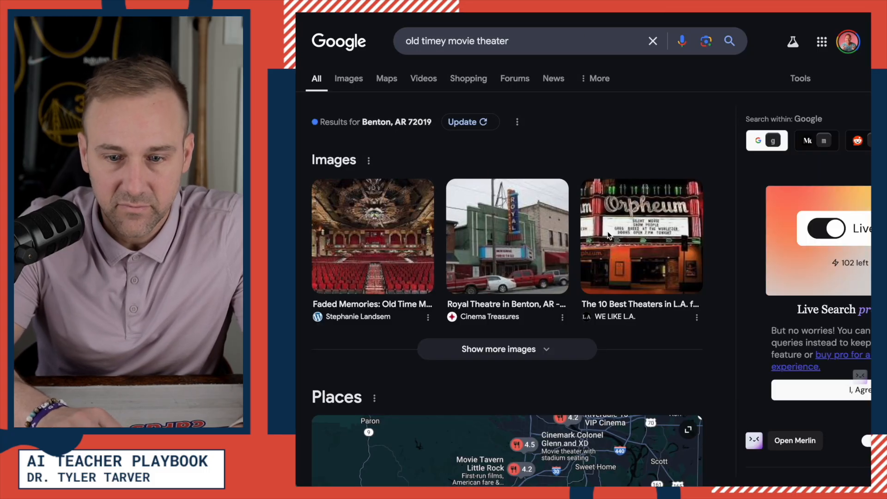
{"action": "left_click", "coordinate": [636, 236]}
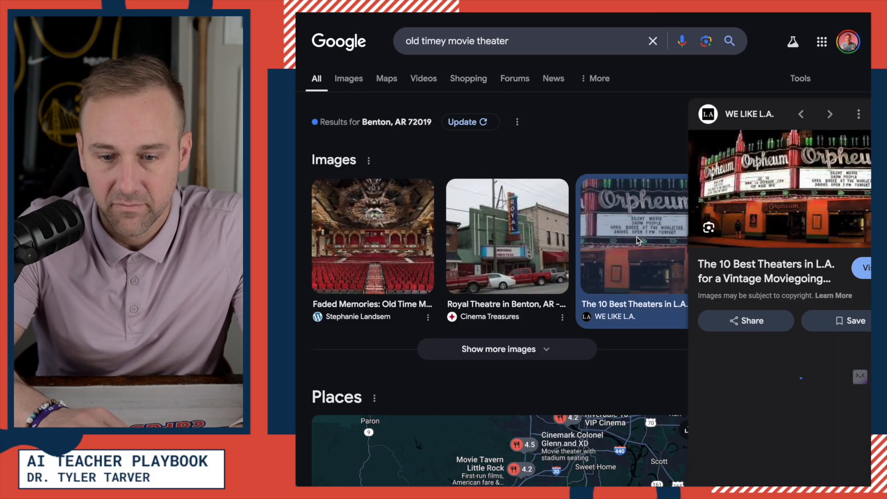
Save the Orpheum theater marquee image to the Downloads folder as orpheum-theater-los-angeles.
{"action": "right_click", "coordinate": [754, 191]}
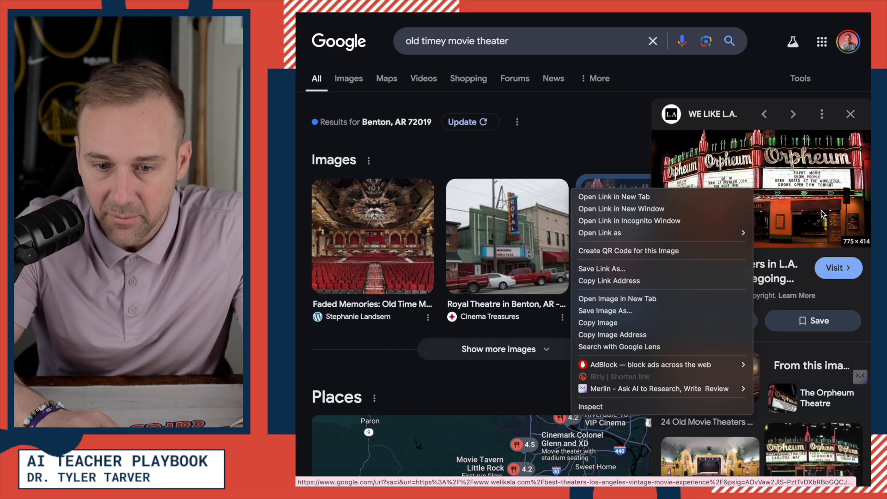
{"action": "left_click", "coordinate": [821, 202]}
{"action": "right_click", "coordinate": [765, 199]}
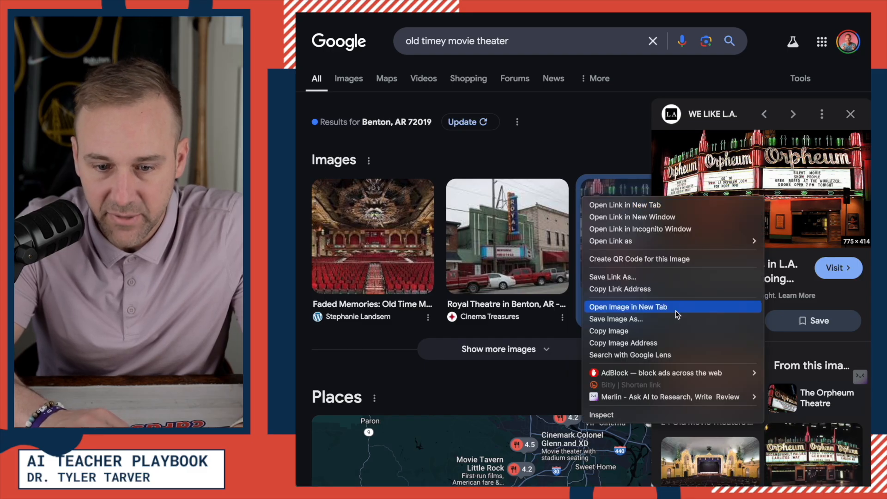
{"action": "left_click", "coordinate": [670, 324]}
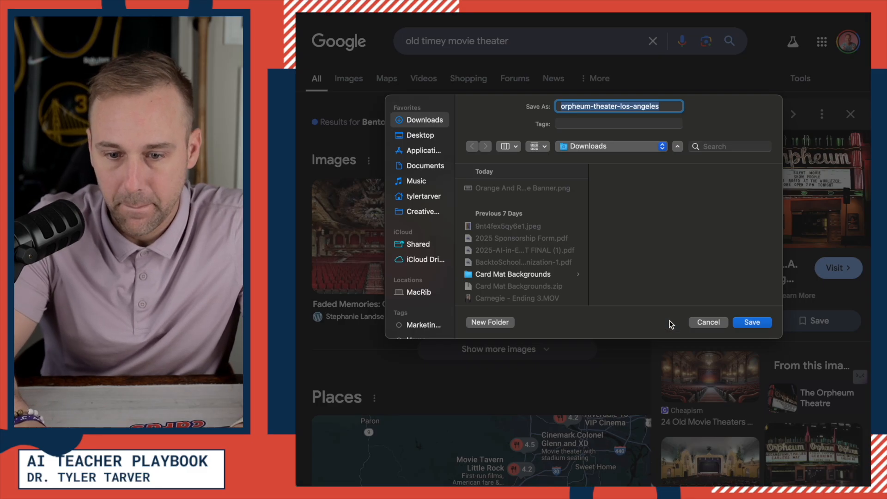
{"action": "key", "text": "Return"}
Switch to the Canva seascape design and upload orpheum-theater-los-angeles.jpg from the Downloads folder.
{"action": "left_click", "coordinate": [328, 13]}
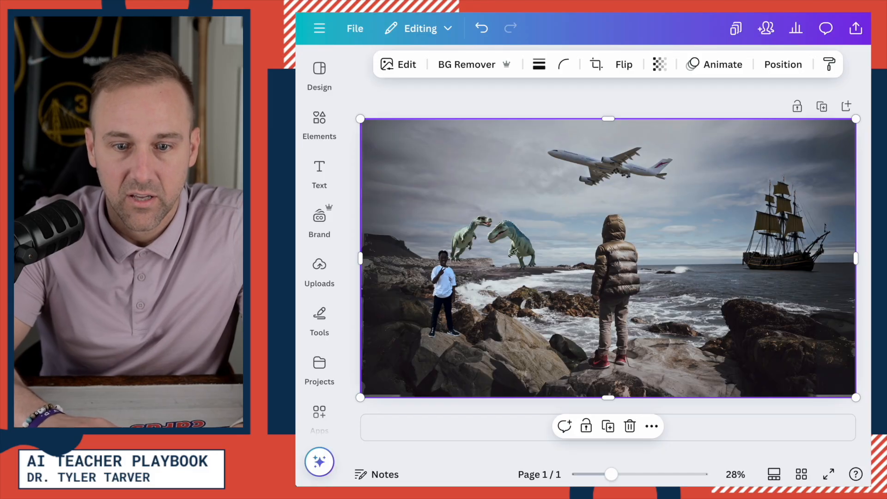
{"action": "left_click", "coordinate": [319, 174]}
{"action": "left_click", "coordinate": [320, 268]}
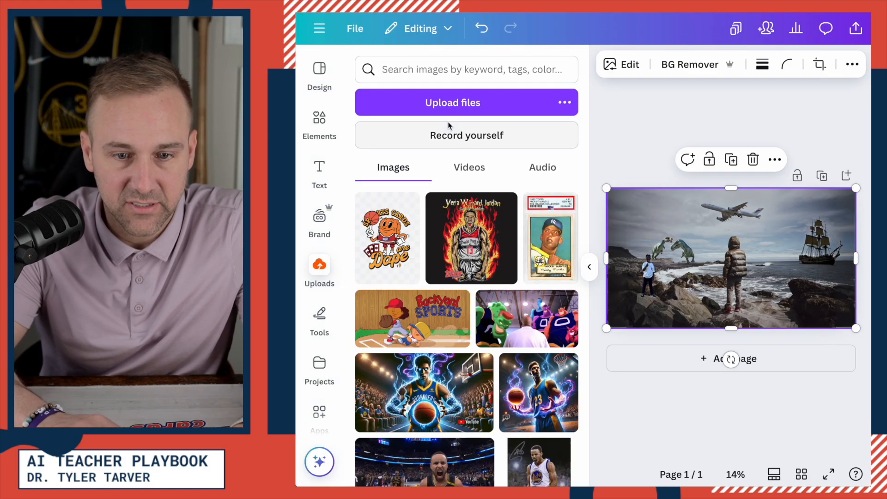
{"action": "left_click", "coordinate": [453, 104]}
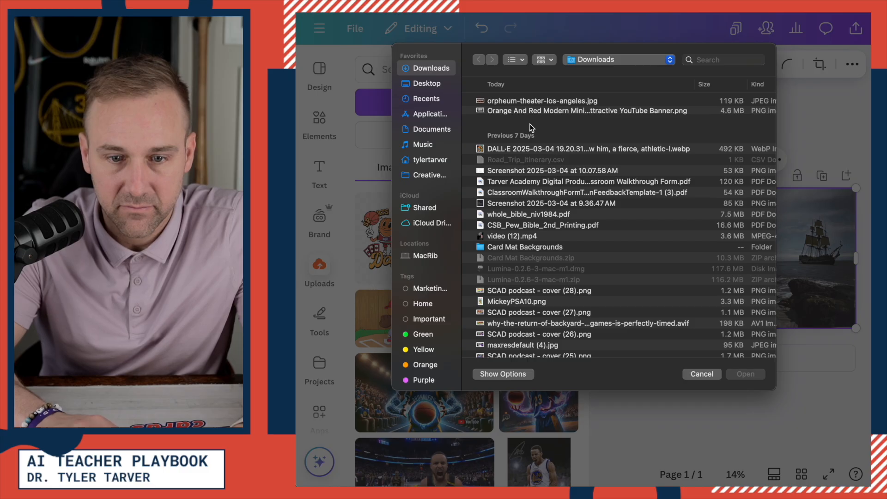
{"action": "left_click", "coordinate": [533, 101]}
{"action": "left_click", "coordinate": [760, 375]}
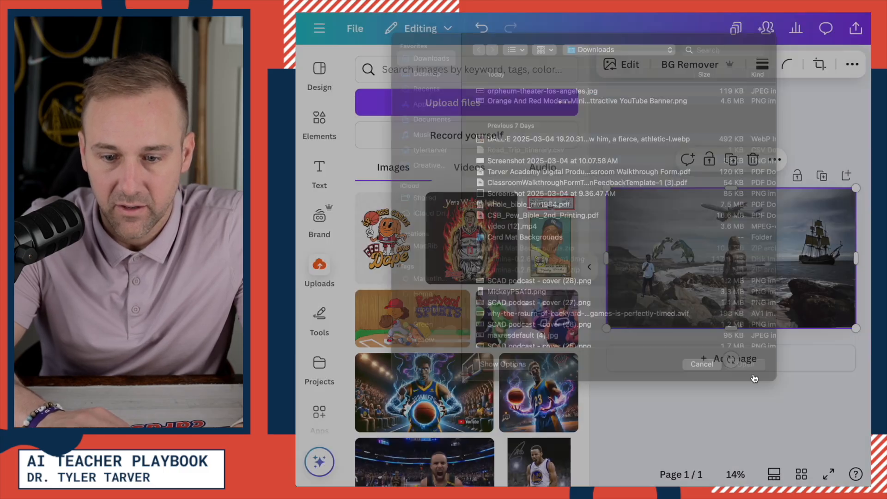
{"action": "left_click", "coordinate": [790, 138]}
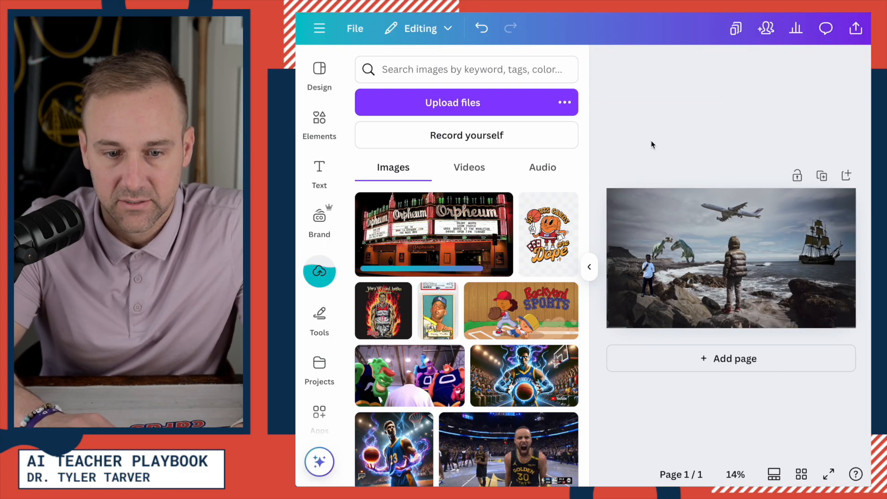
Place the uploaded Orpheum marquee photo on the page and enlarge it to cover the whole seascape.
{"action": "left_click", "coordinate": [443, 226]}
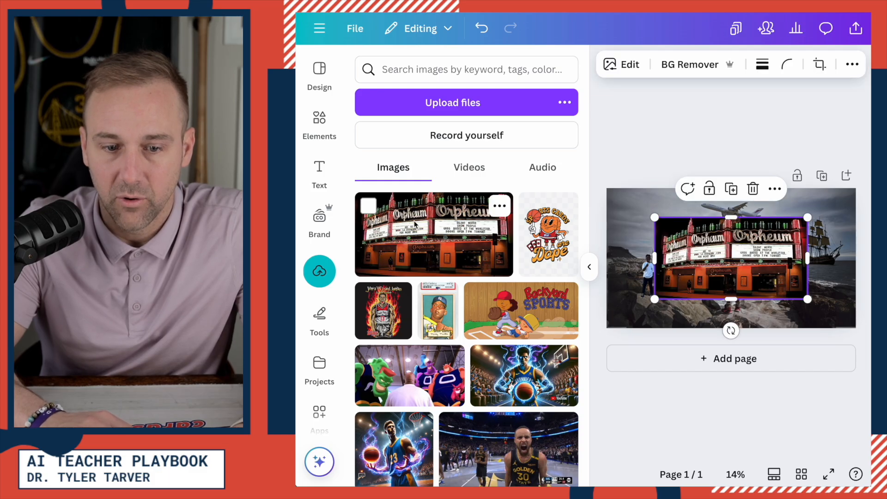
{"action": "left_click", "coordinate": [638, 138]}
{"action": "left_click", "coordinate": [589, 267]}
{"action": "left_click_drag", "start_coordinate": [592, 272], "coordinate": [689, 337]}
{"action": "left_click_drag", "start_coordinate": [551, 239], "coordinate": [342, 89]}
{"action": "left_click_drag", "start_coordinate": [489, 295], "coordinate": [502, 295]}
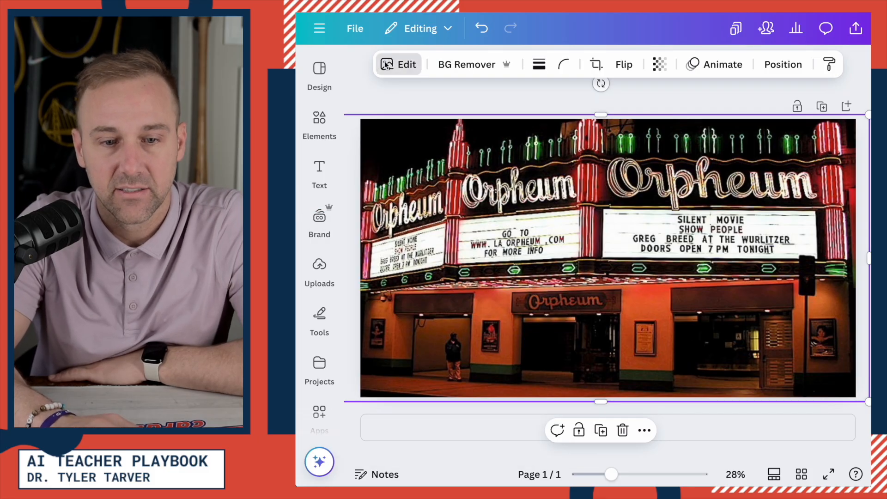
Use Grab Text on the marquee photo to turn the center and large signboard lettering into editable text.
{"action": "left_click", "coordinate": [398, 65]}
{"action": "scroll", "coordinate": [516, 232], "scroll_direction": "right", "scroll_amount": 2}
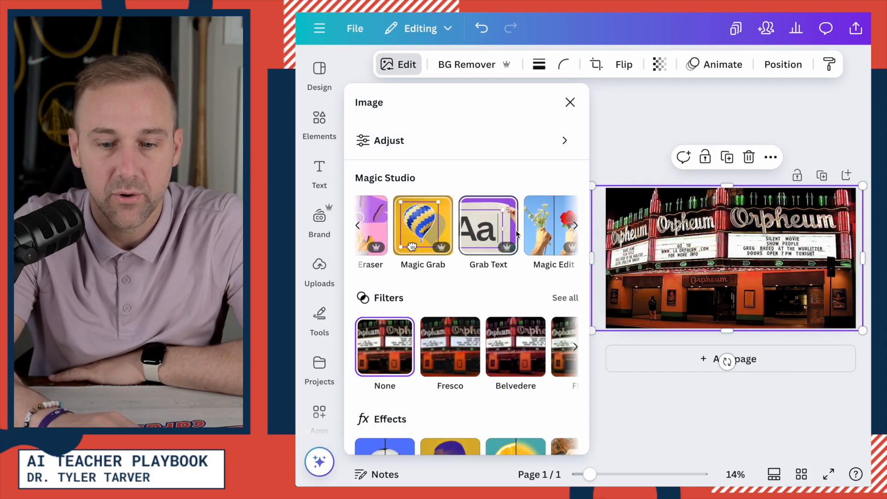
{"action": "left_click", "coordinate": [486, 225]}
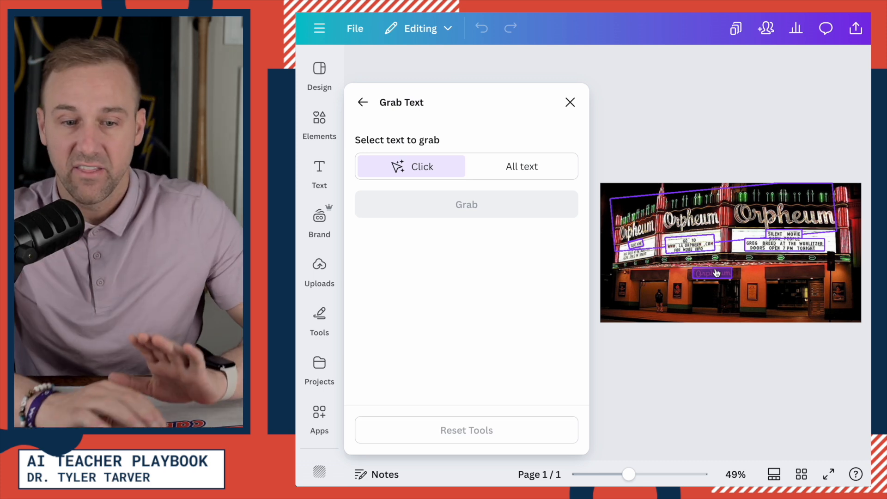
{"action": "left_click", "coordinate": [701, 251]}
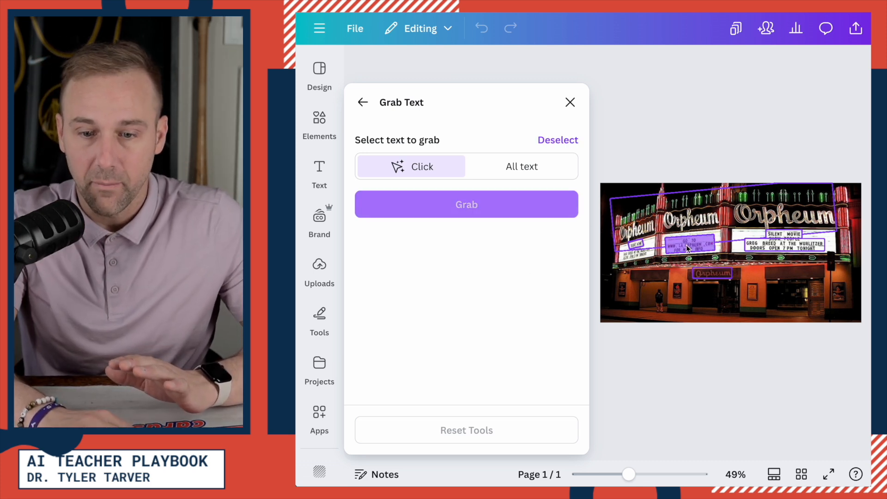
{"action": "left_click", "coordinate": [796, 245]}
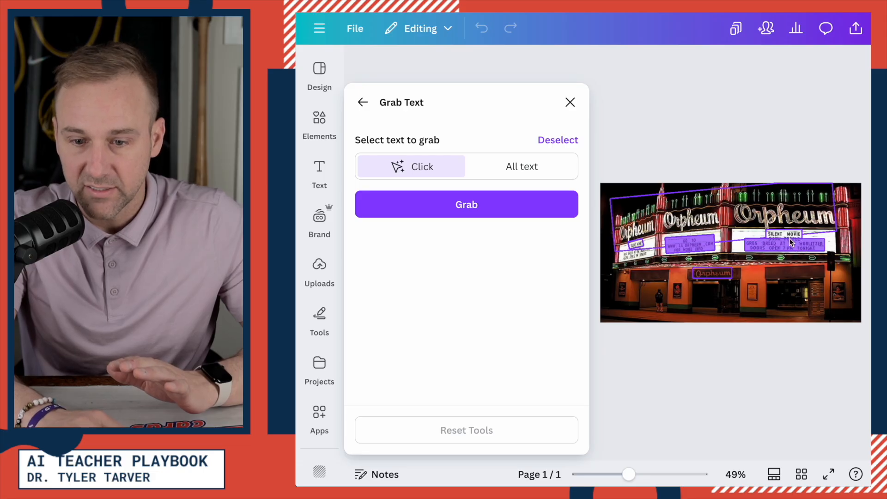
{"action": "left_click", "coordinate": [481, 205]}
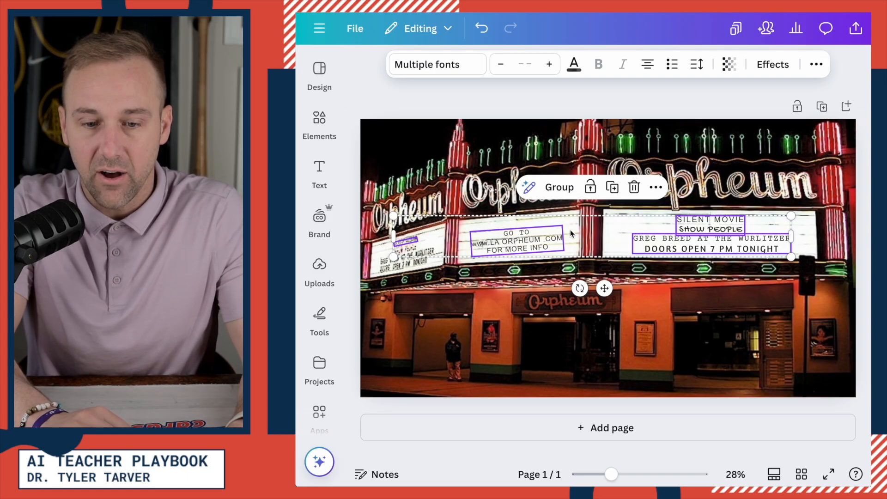
{"action": "left_click", "coordinate": [739, 165]}
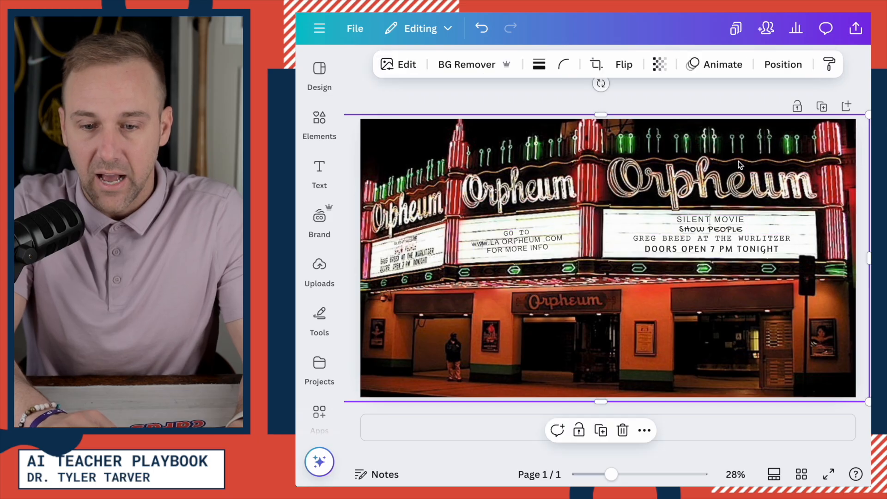
Replace the signboard lines "SILENT MOVIE" and "SHOW PEOPLE" with "AI FOR EDUCATORS" and "VIRTUAL SUMMIT".
{"action": "left_click", "coordinate": [716, 219]}
{"action": "triple_click", "coordinate": [716, 219]}
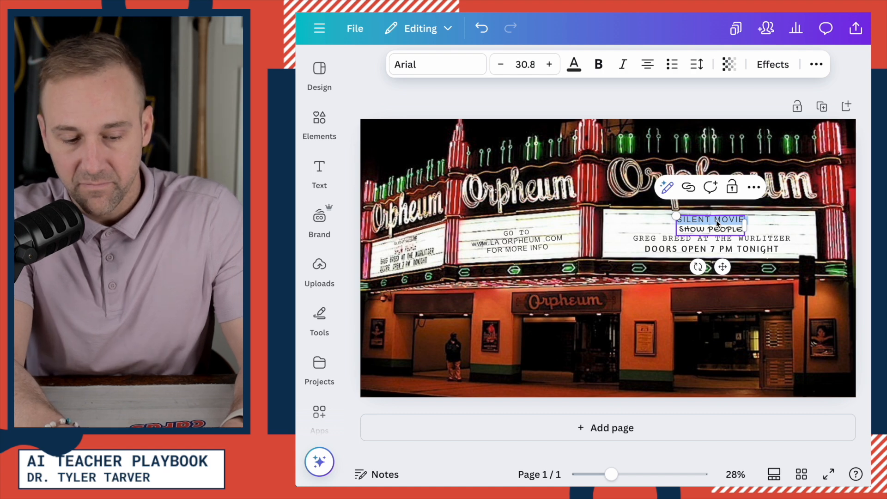
{"action": "type", "text": "AI FOR EDU"}
{"action": "type", "text": "CATORS"}
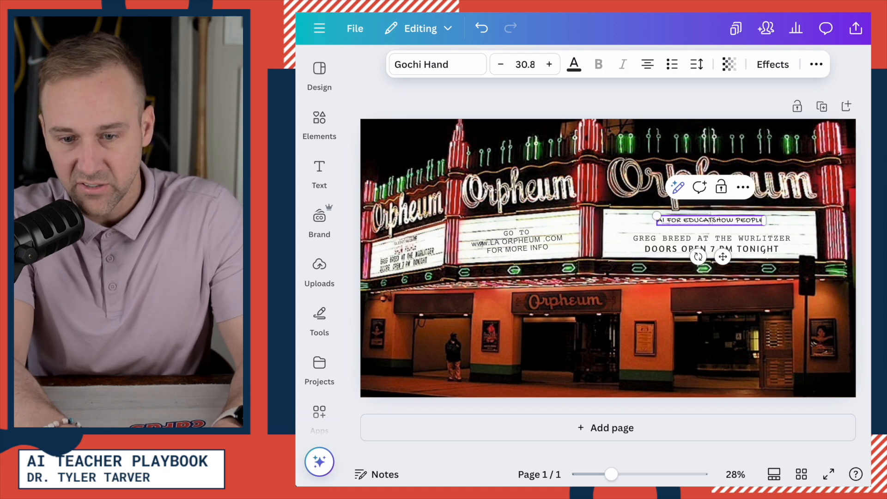
{"action": "key", "text": "shift+End"}
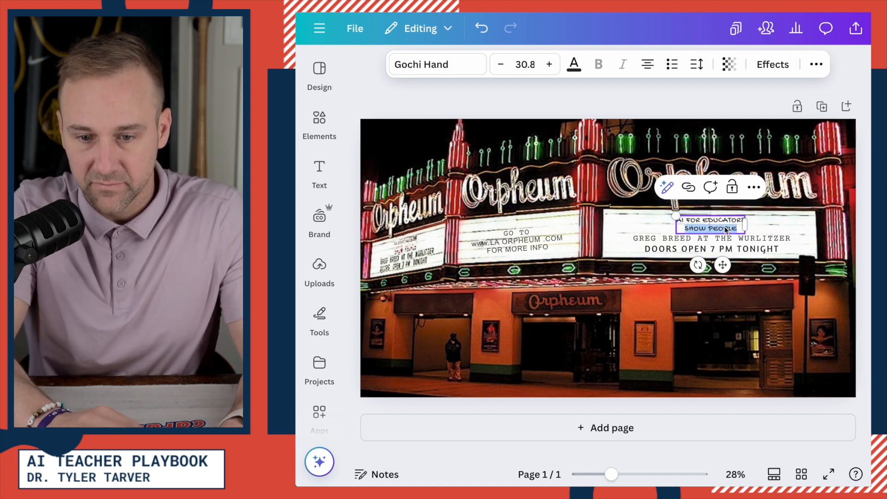
{"action": "type", "text": "VIRTUAL SUMMIT"}
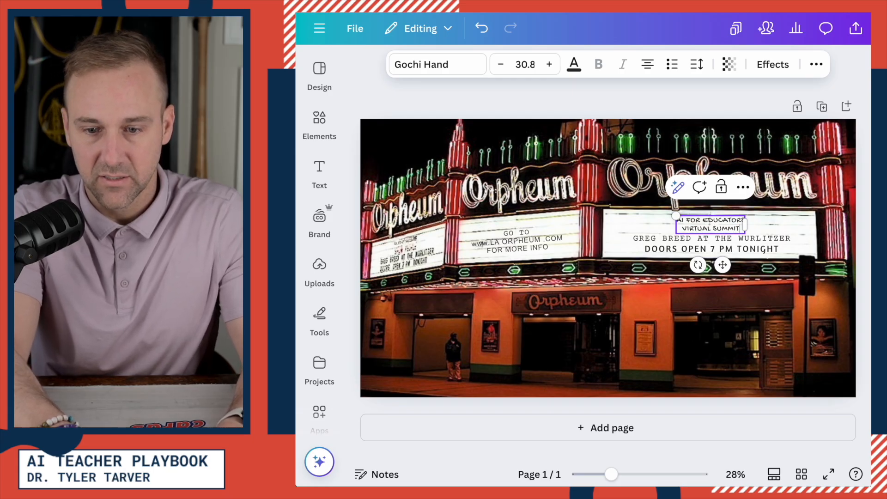
Replace the signboard line above "DOORS OPEN 7 PM TONIGHT" with "STARRING" and the presenter's title and full name, keeping it on its own line.
{"action": "left_click", "coordinate": [681, 241]}
{"action": "triple_click", "coordinate": [681, 241]}
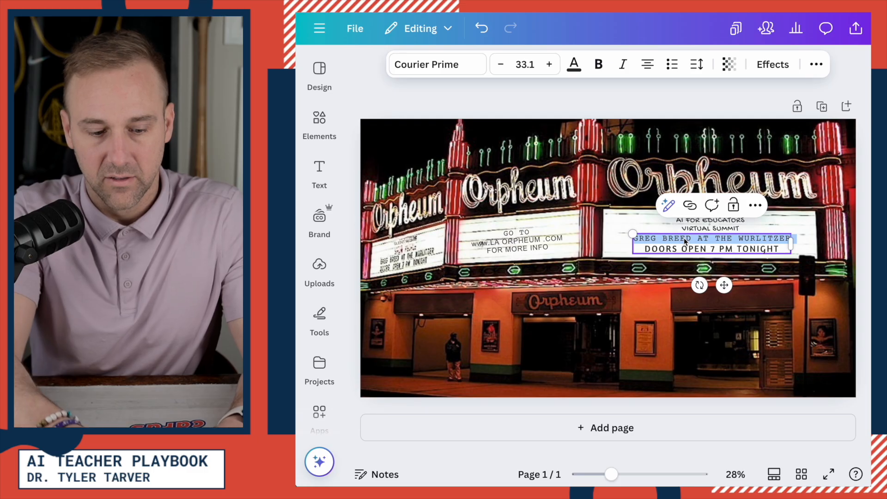
{"action": "type", "text": "STARRING DR"}
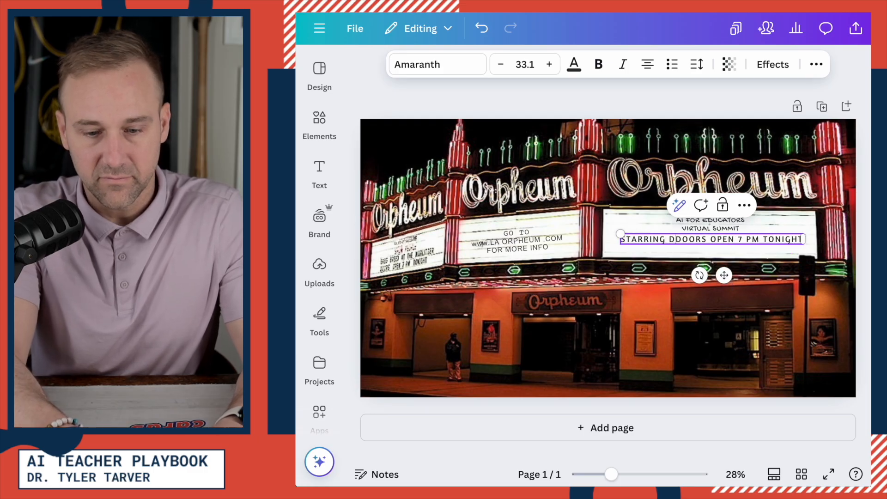
{"action": "type", "text": ". TYLER TAR"}
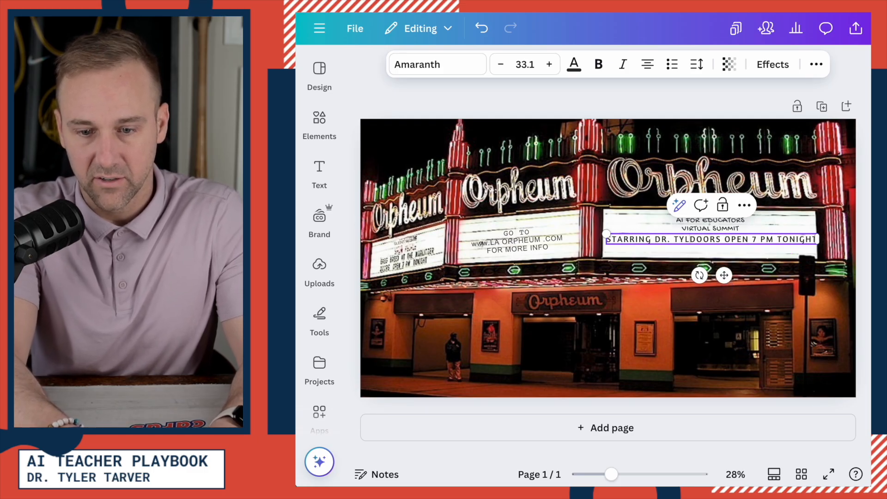
{"action": "type", "text": "VER"}
{"action": "key", "text": "Return"}
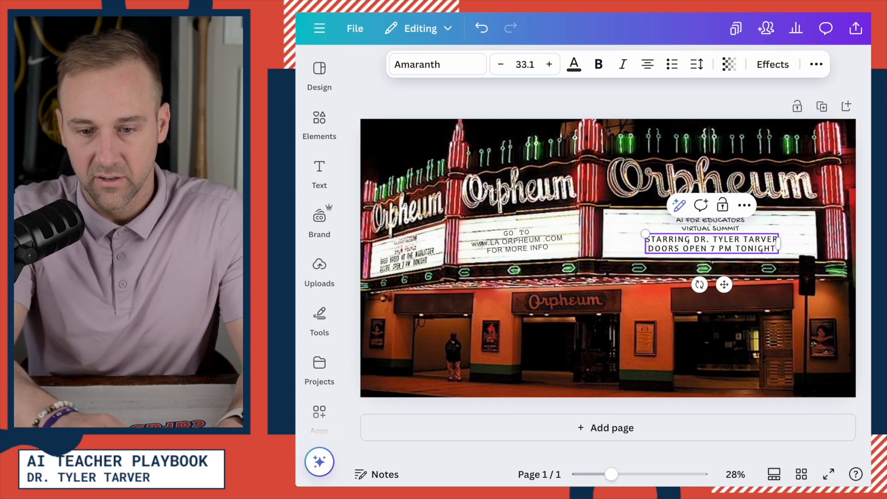
Replace the signboard line "DOORS OPEN 7 PM TONIGHT" with "tarveracademy.com/honorroll".
{"action": "triple_click", "coordinate": [705, 248]}
{"action": "type", "text": "ta"}
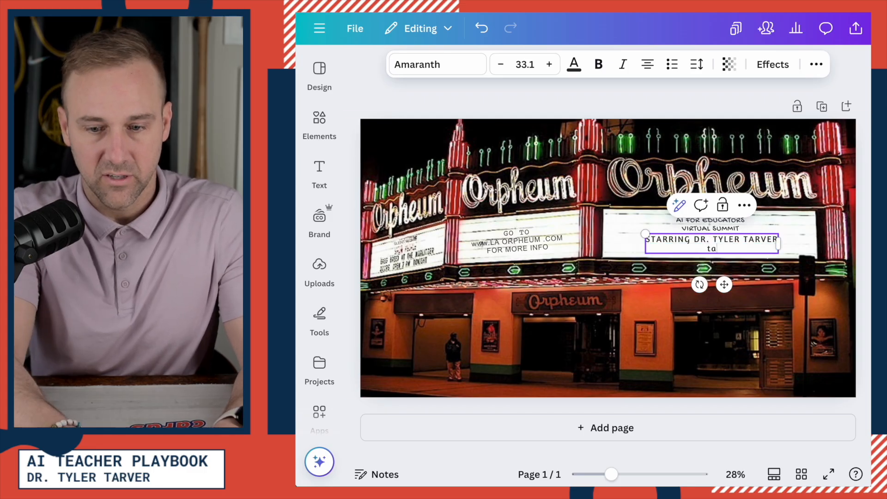
{"action": "type", "text": "rveracade"}
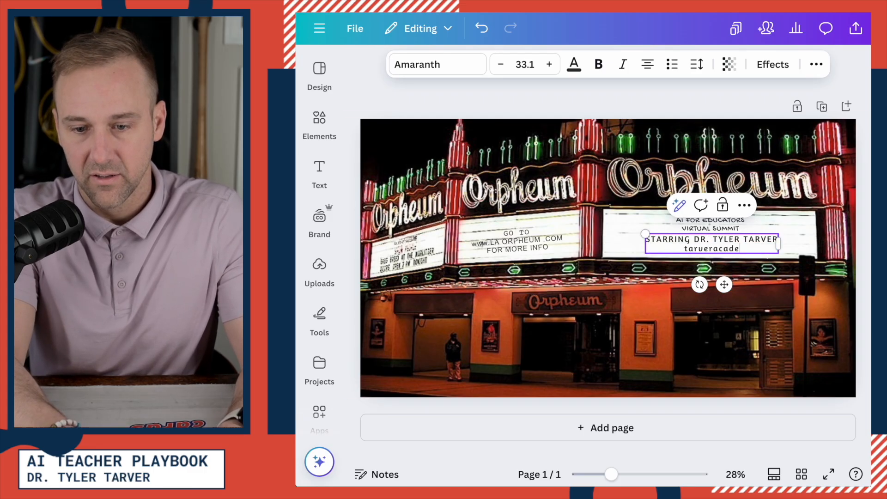
{"action": "type", "text": "my.com/honorroll"}
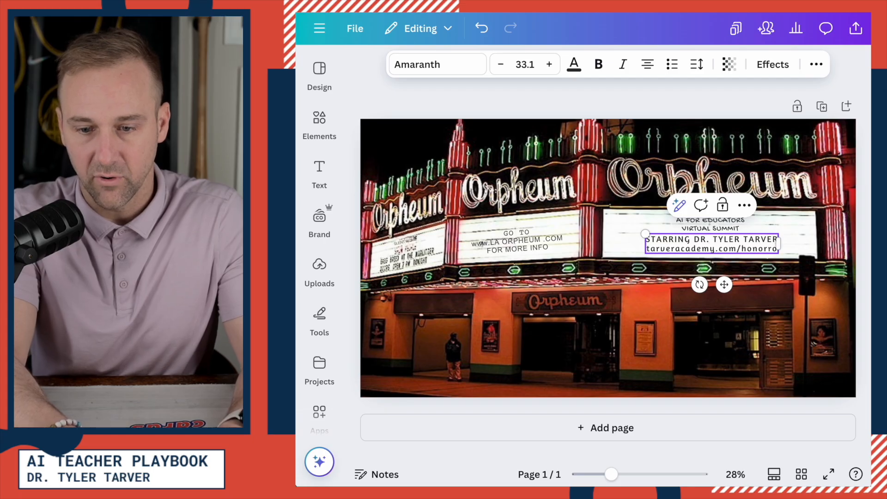
{"action": "left_click", "coordinate": [812, 172]}
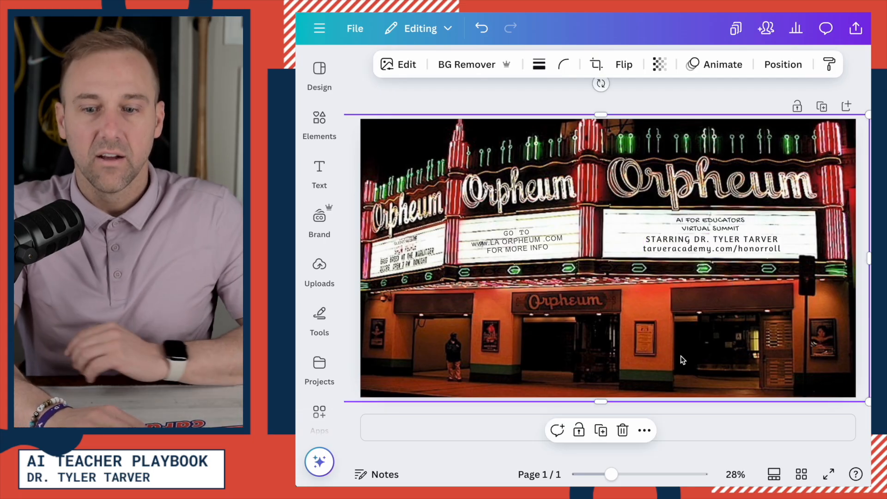